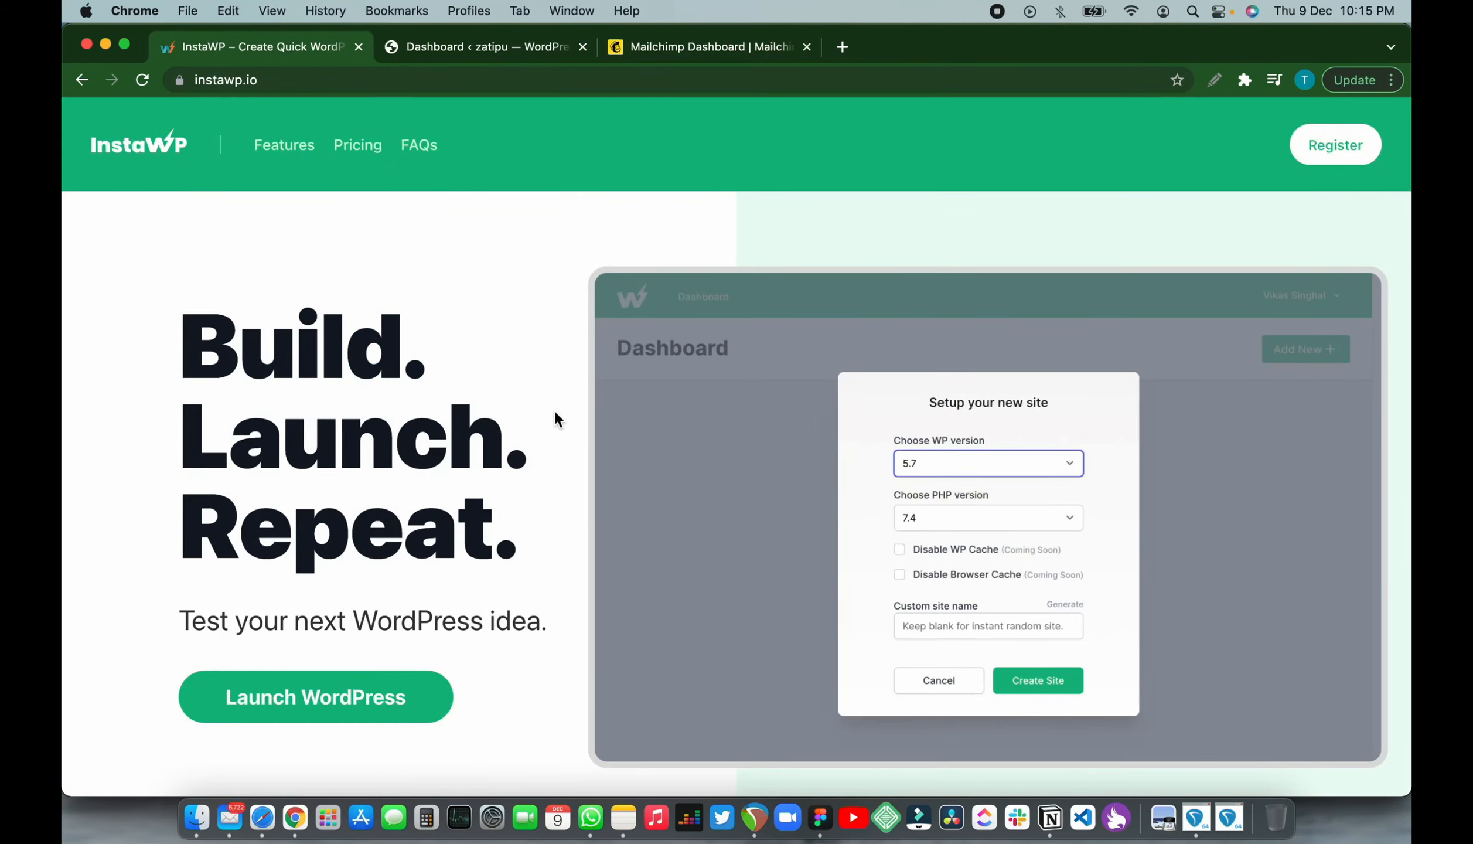
pyautogui.scroll(-20, 555, 413)
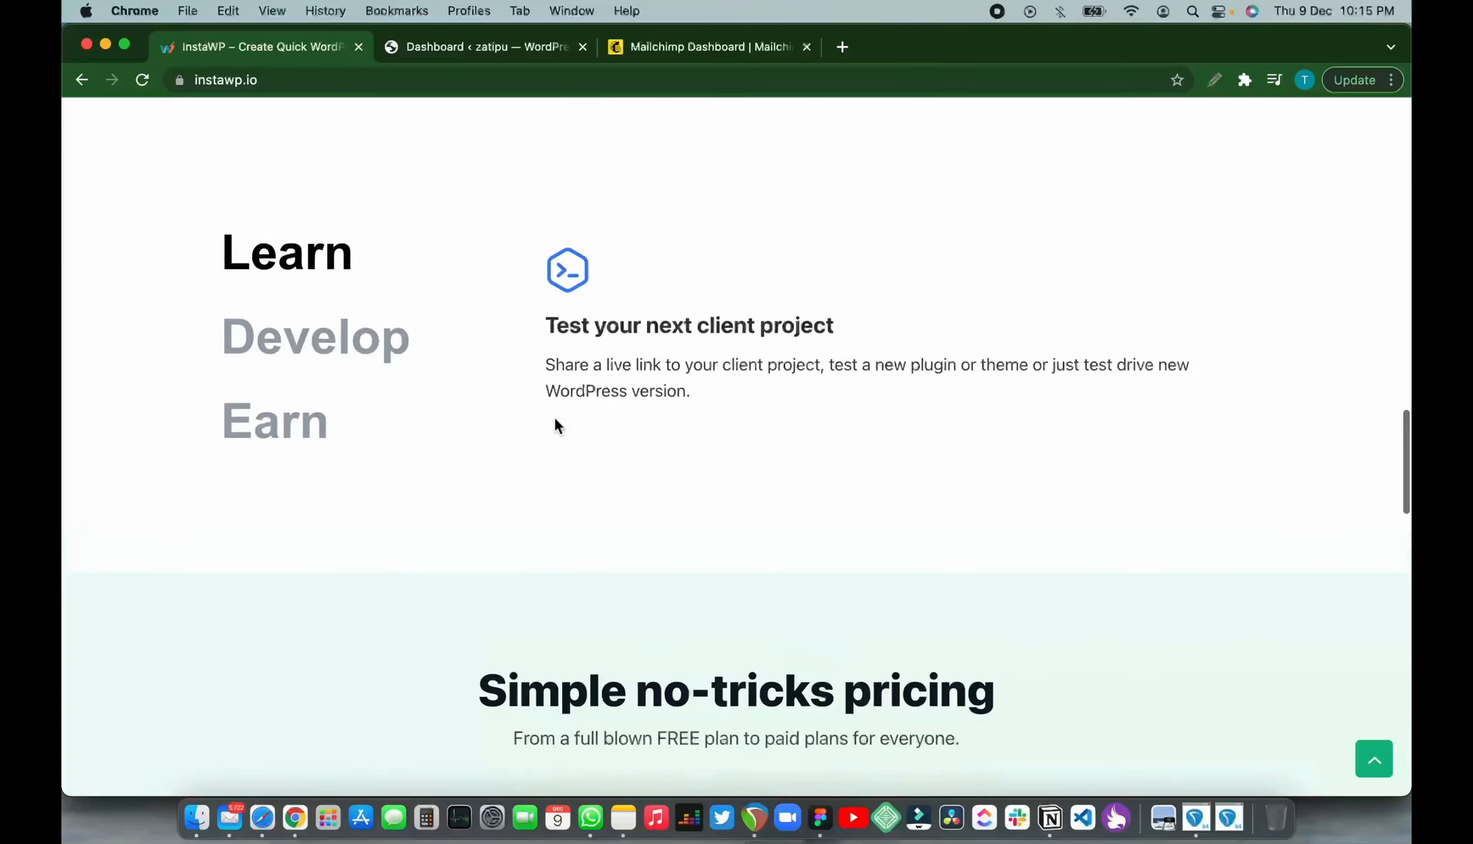
pyautogui.scroll(20, 553, 415)
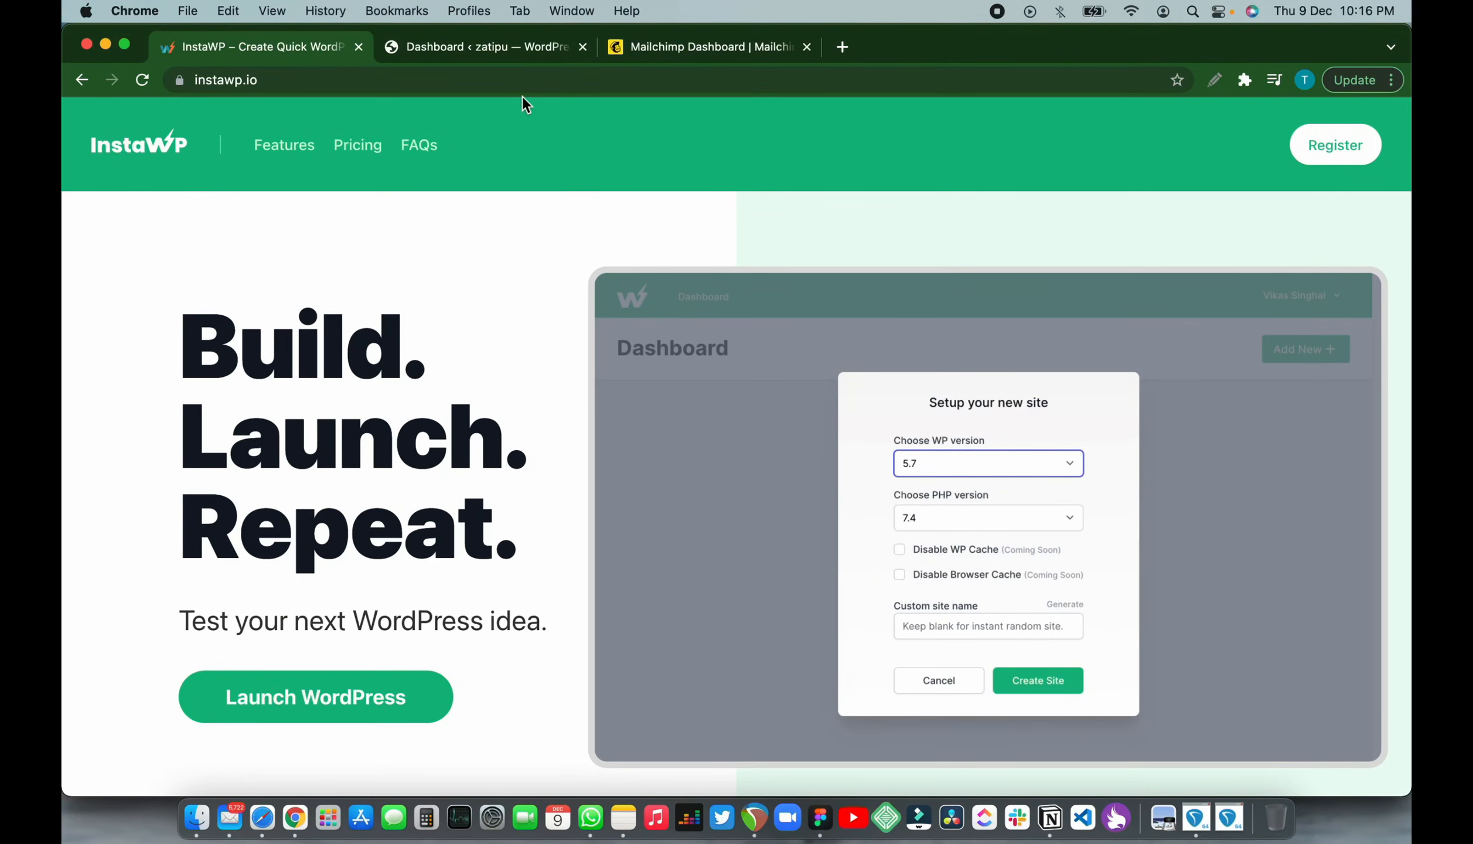
# - In the WordPress admin, search the available new plugins for "mailchimp"
pyautogui.click(494, 54)
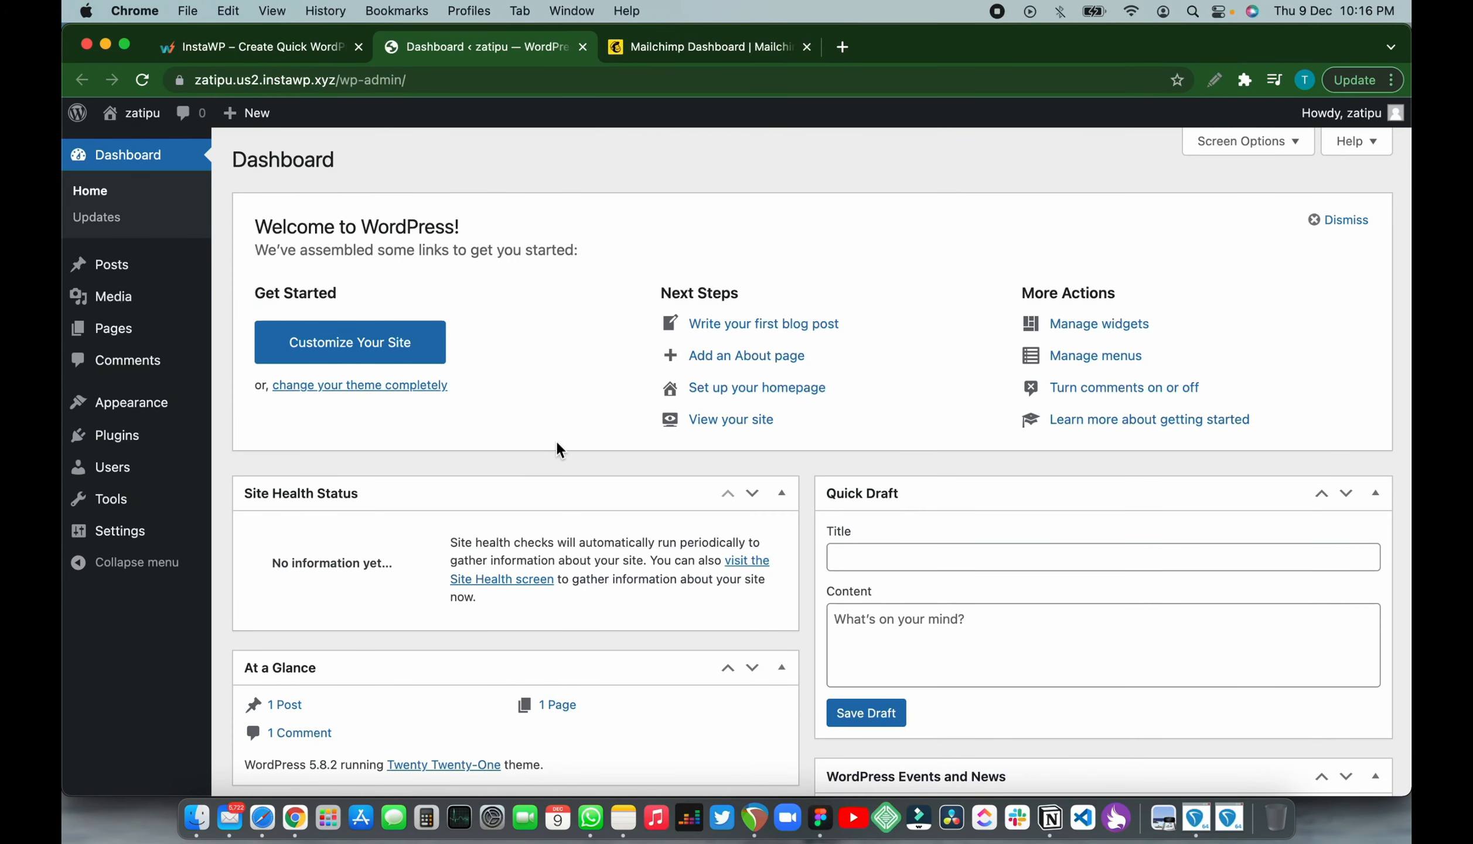
pyautogui.moveTo(120, 435)
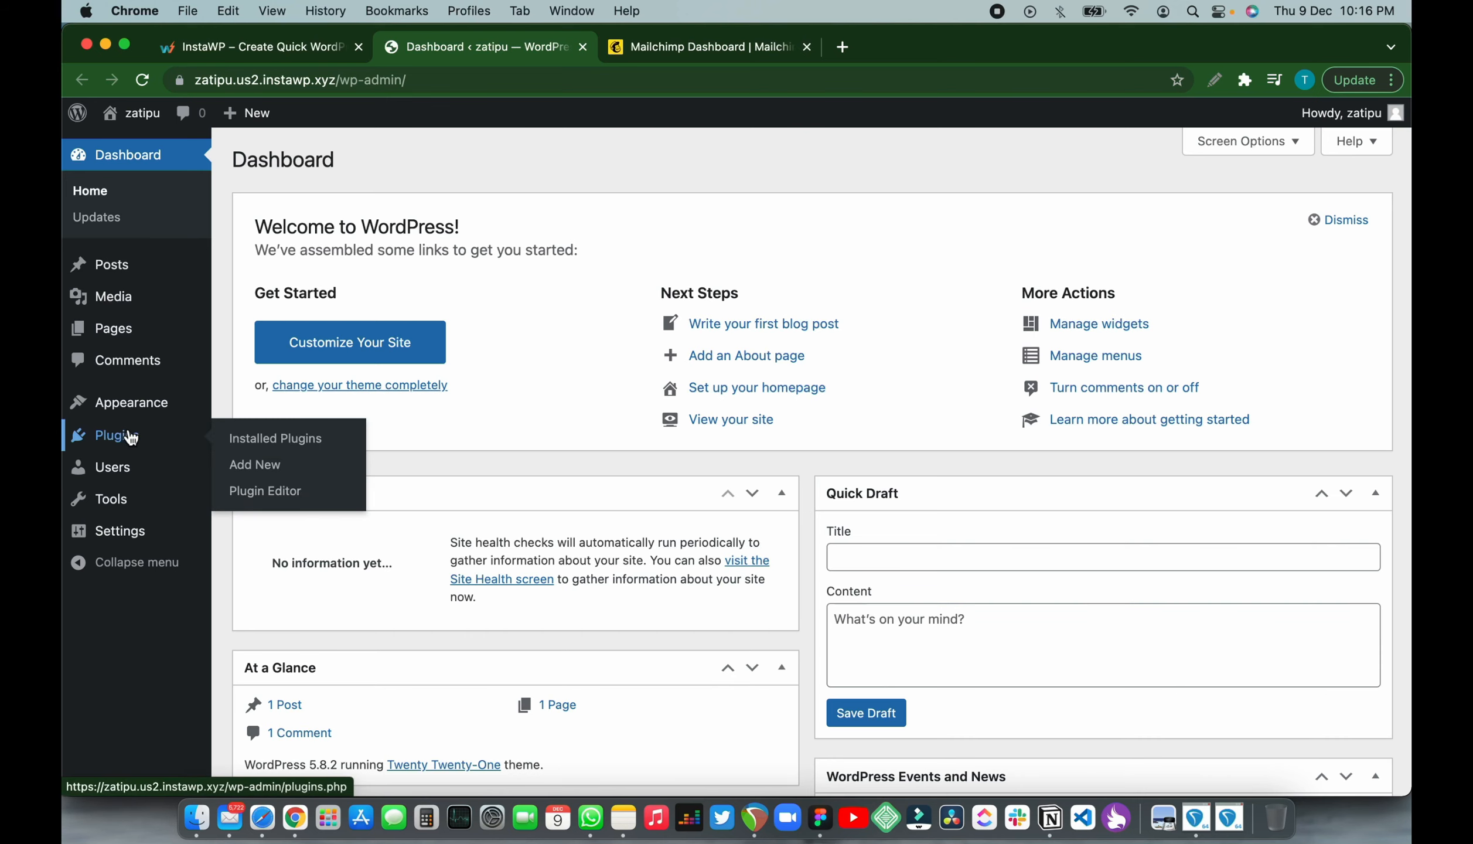
pyautogui.click(249, 466)
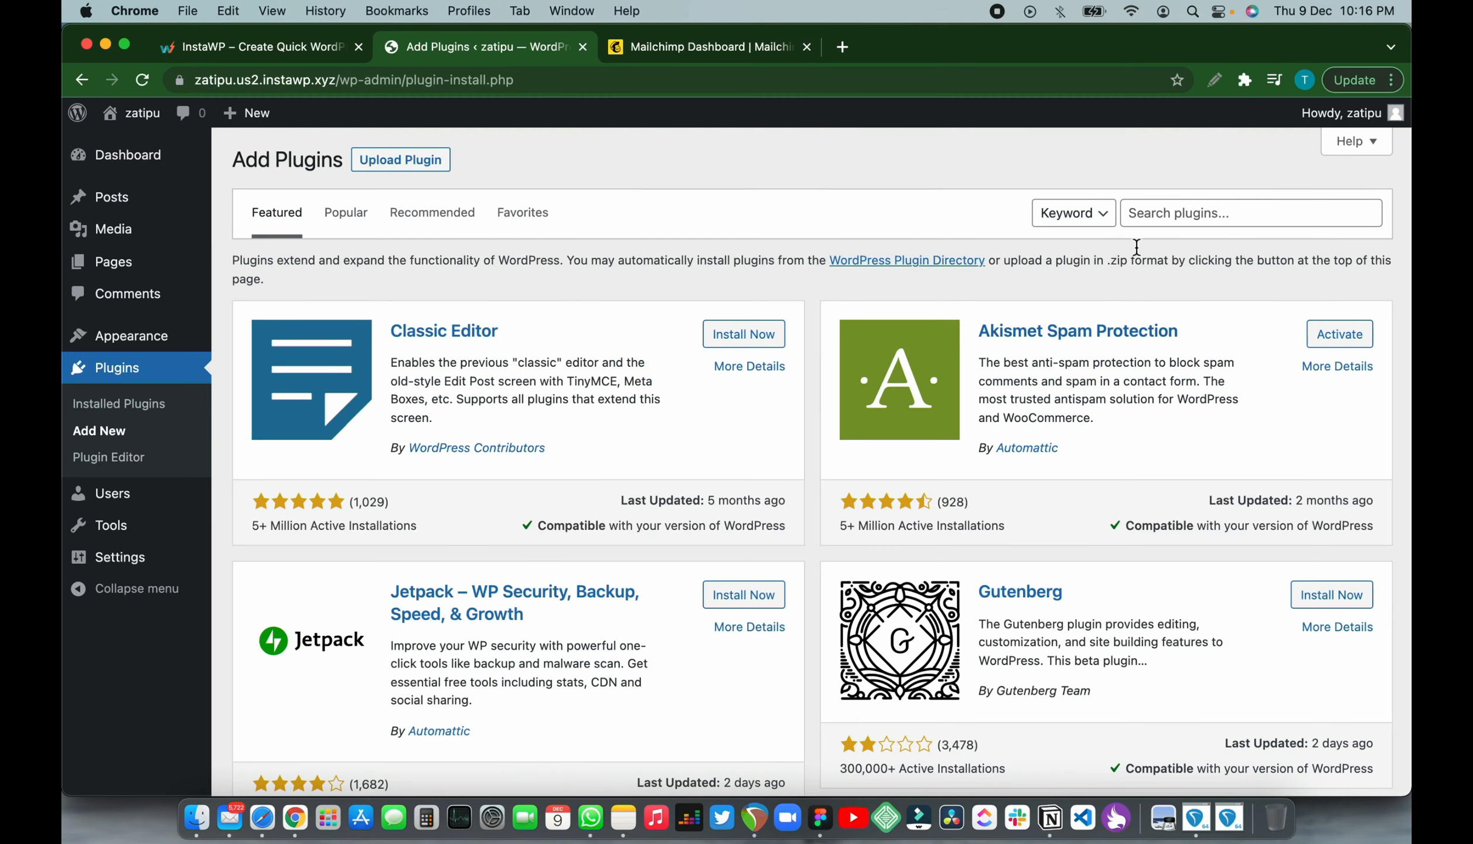
pyautogui.click(1157, 224)
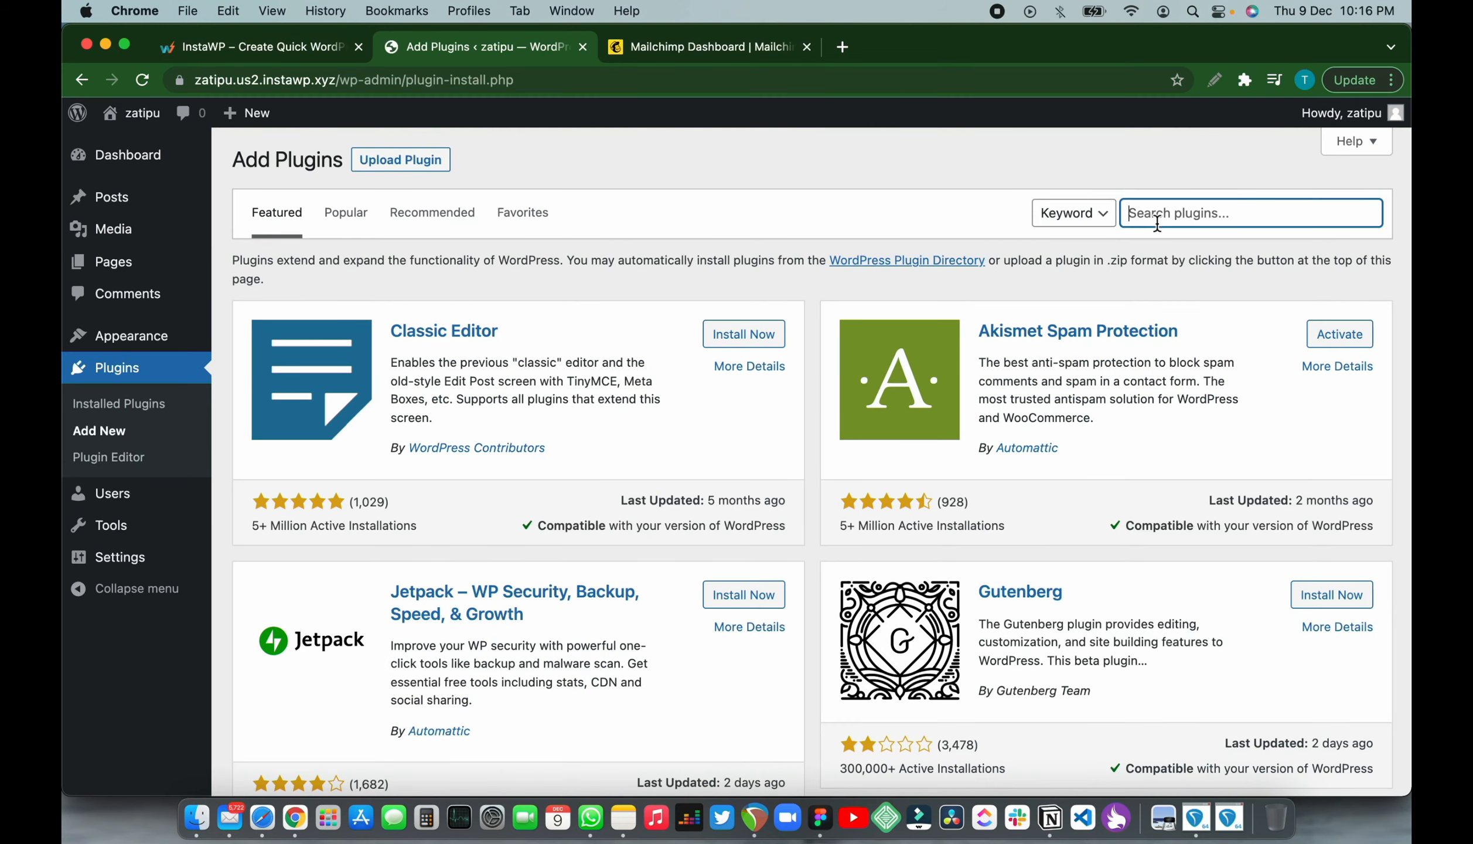
pyautogui.write('mailchimp')
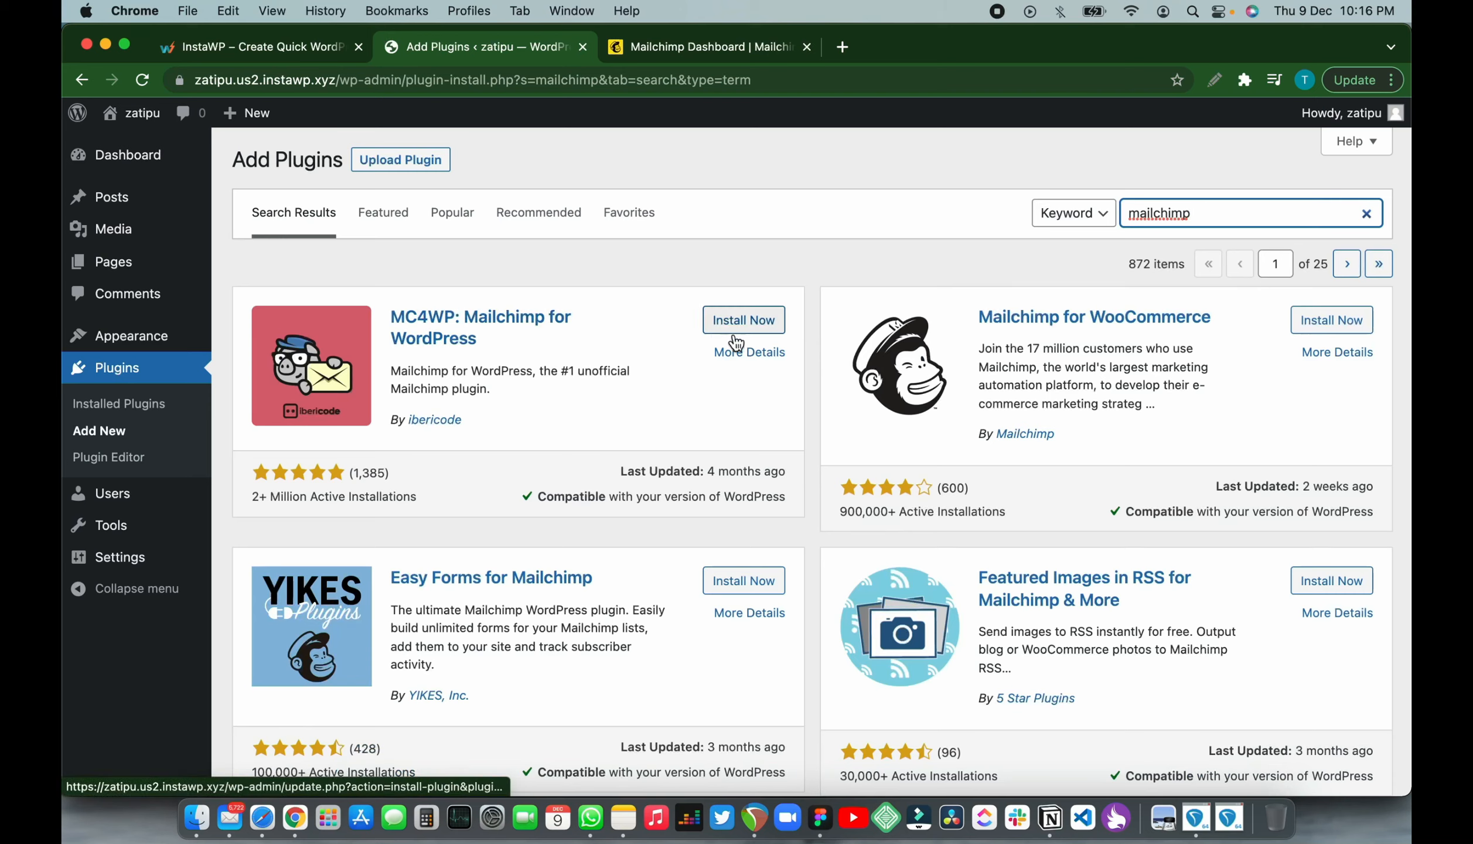
# - Install and activate the MC4WP: Mailchimp for WordPress plugin and open its API settings
pyautogui.click(753, 335)
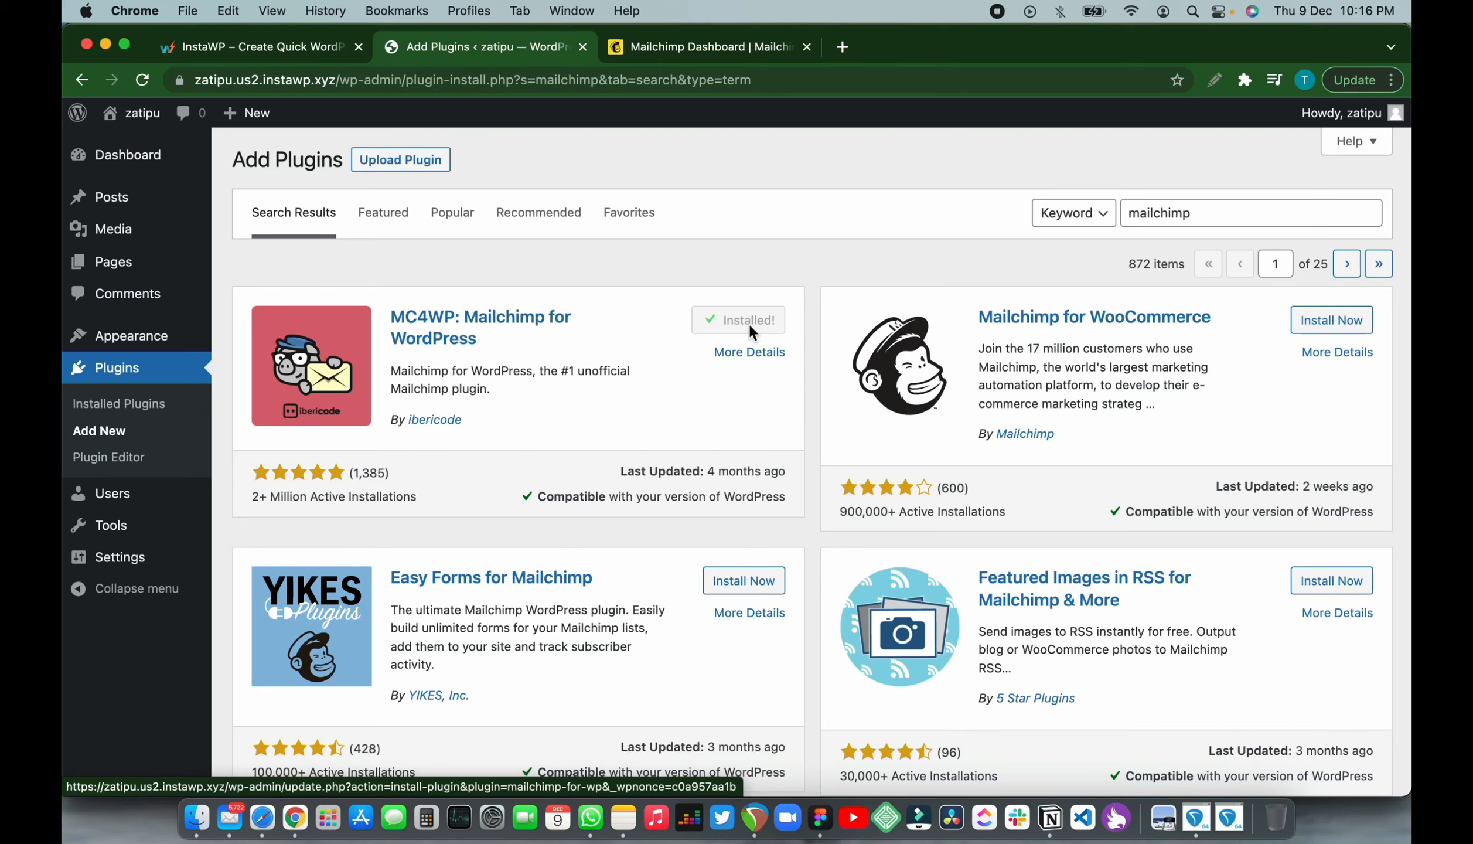
pyautogui.click(751, 332)
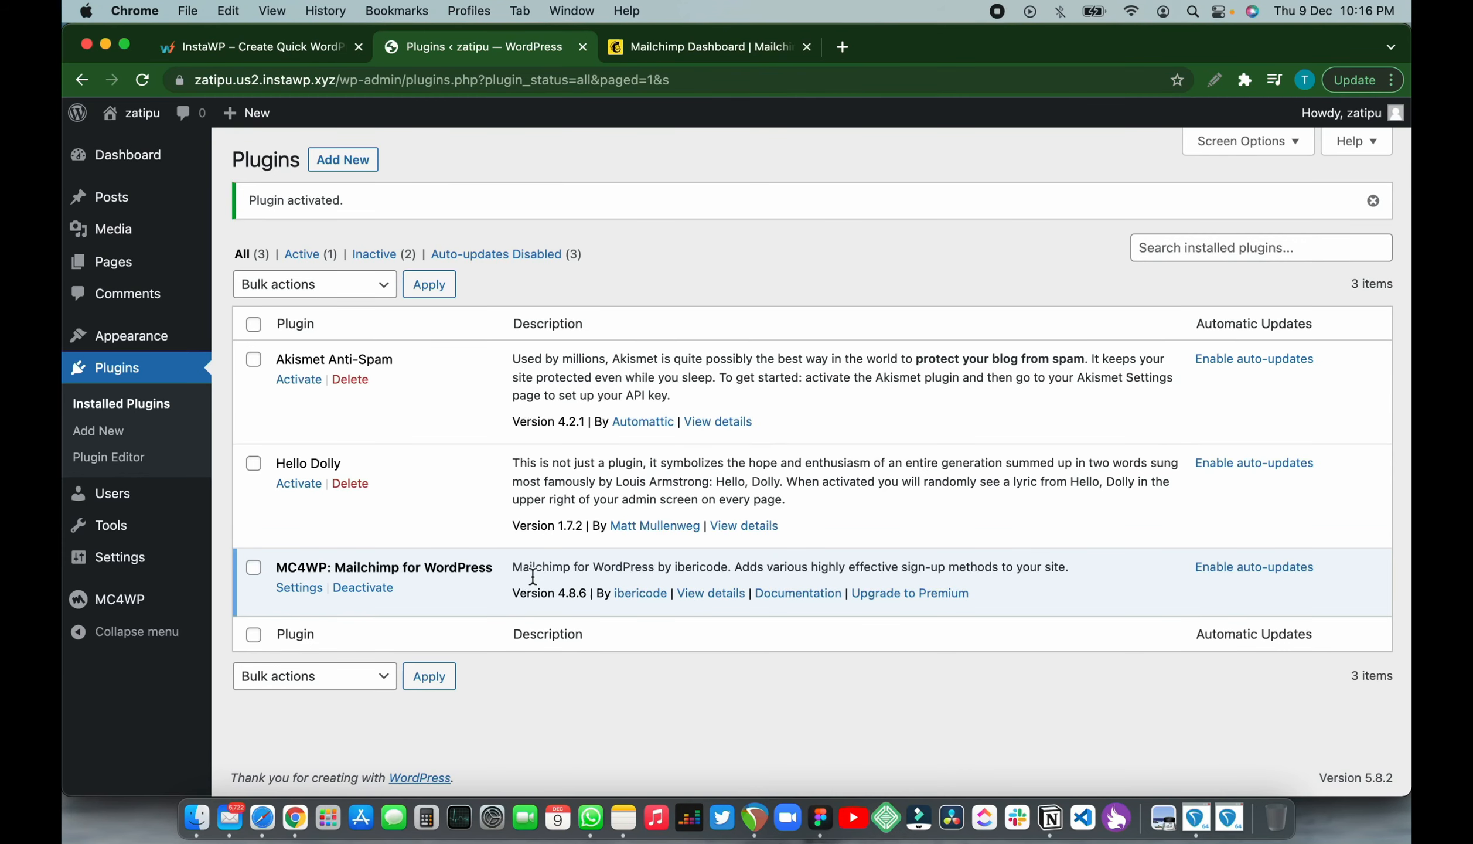
pyautogui.click(135, 602)
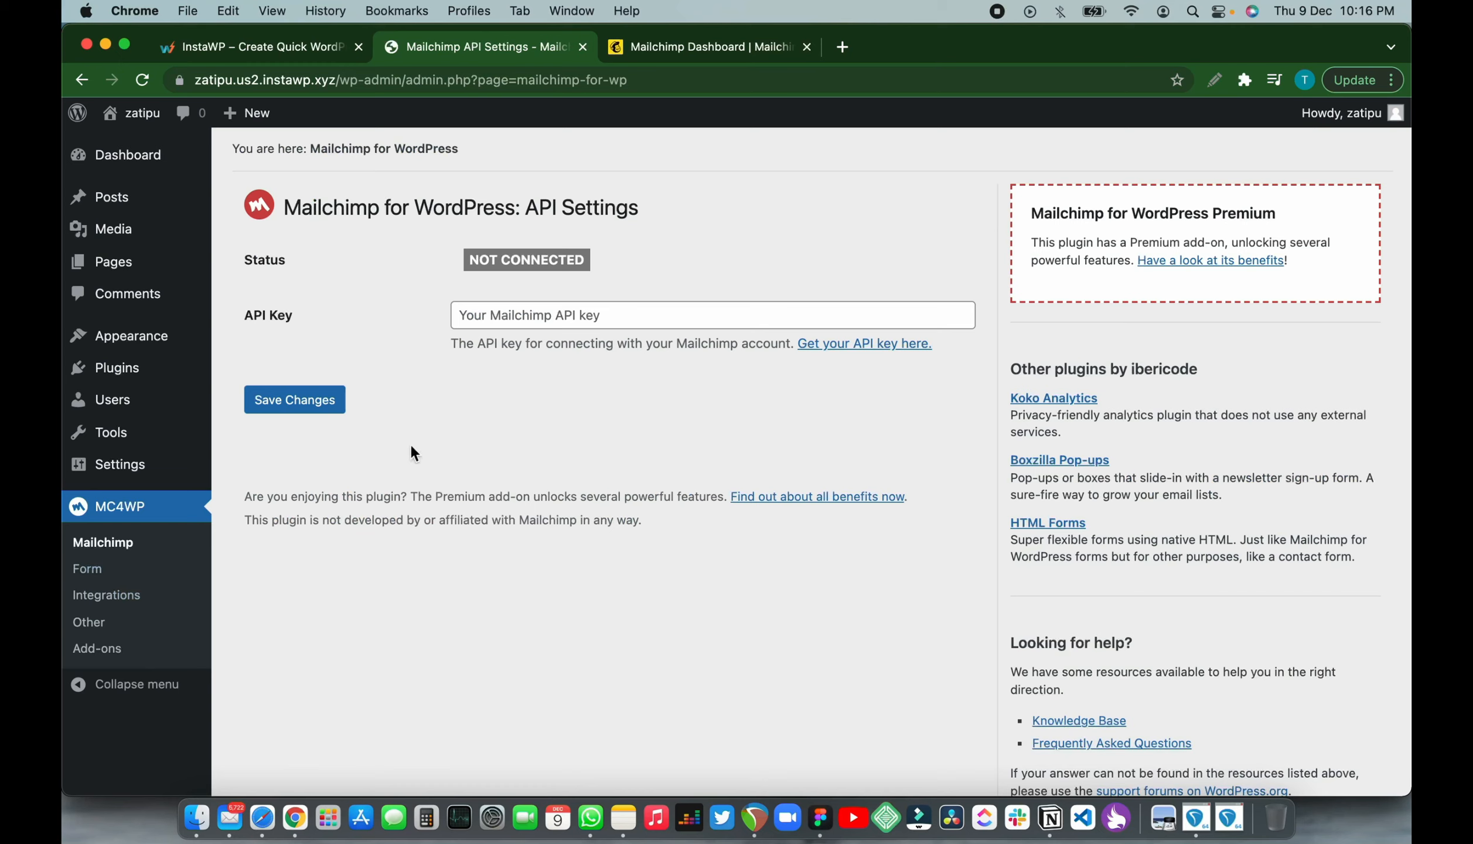
pyautogui.click(518, 315)
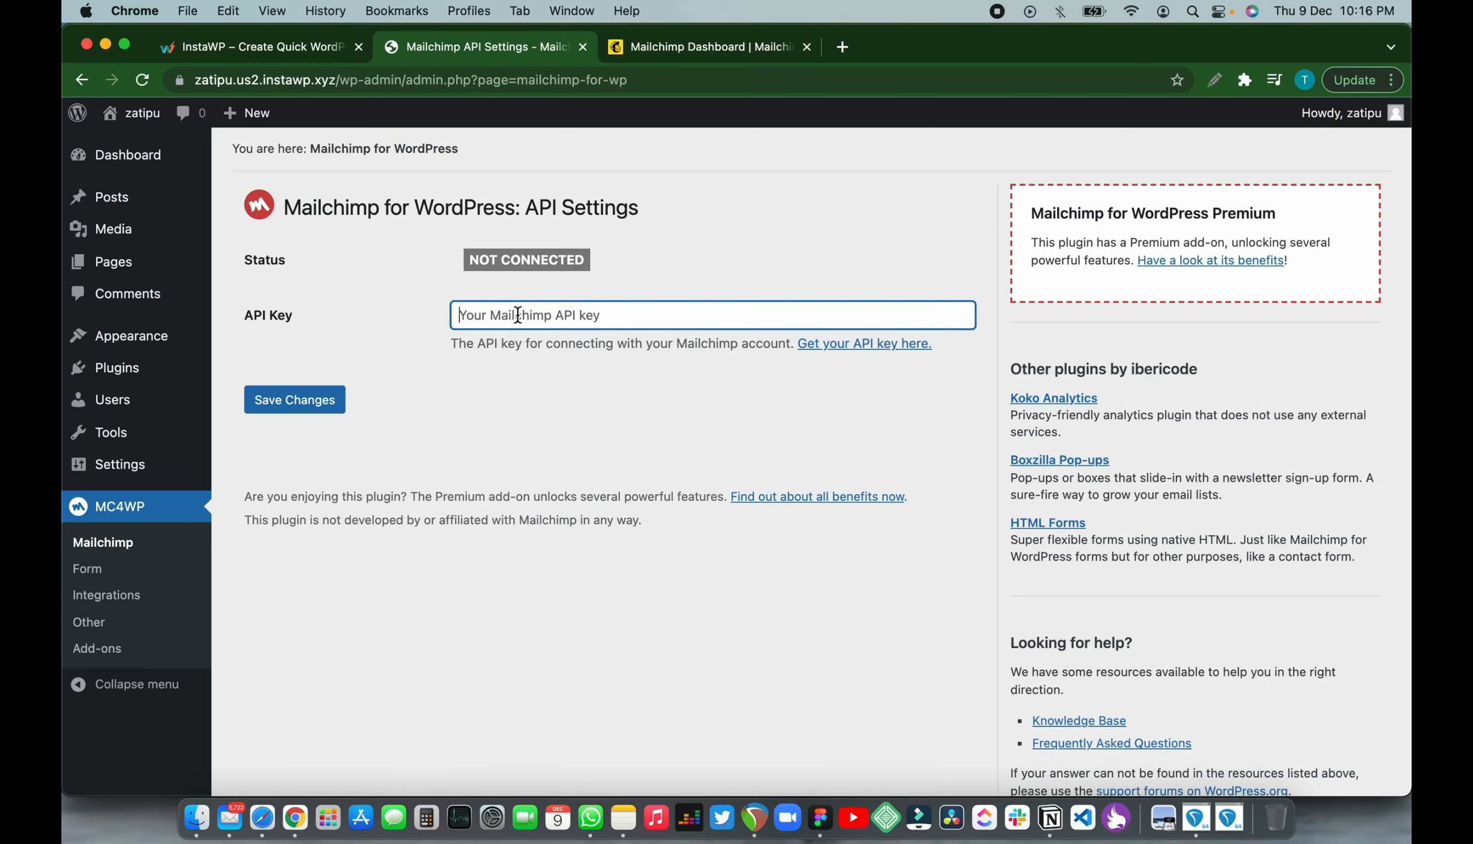
# - Switch to Mailchimp and create a new API key on the account's API keys page
pyautogui.click(686, 54)
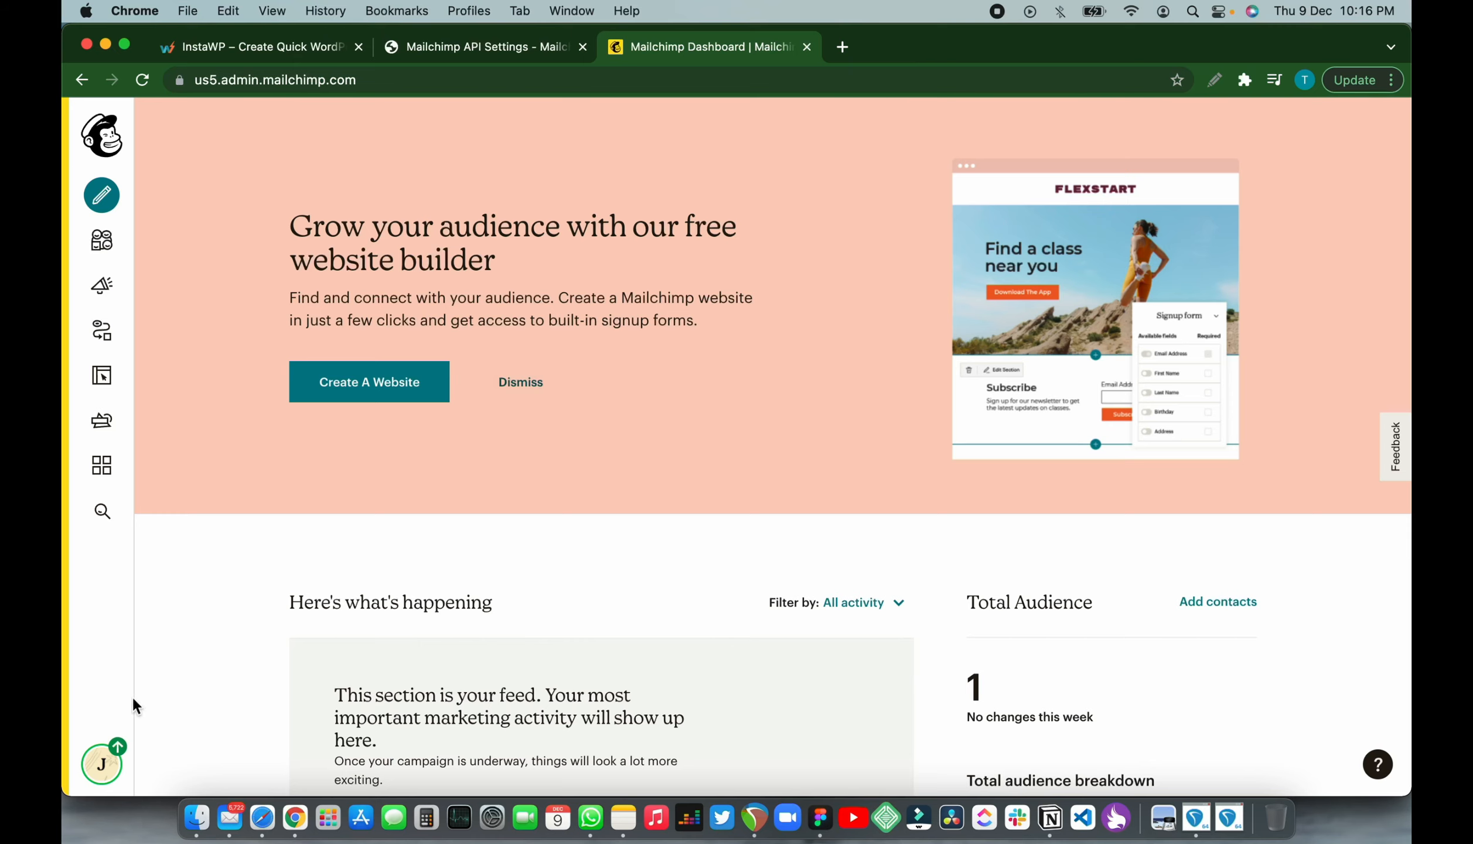
pyautogui.click(101, 762)
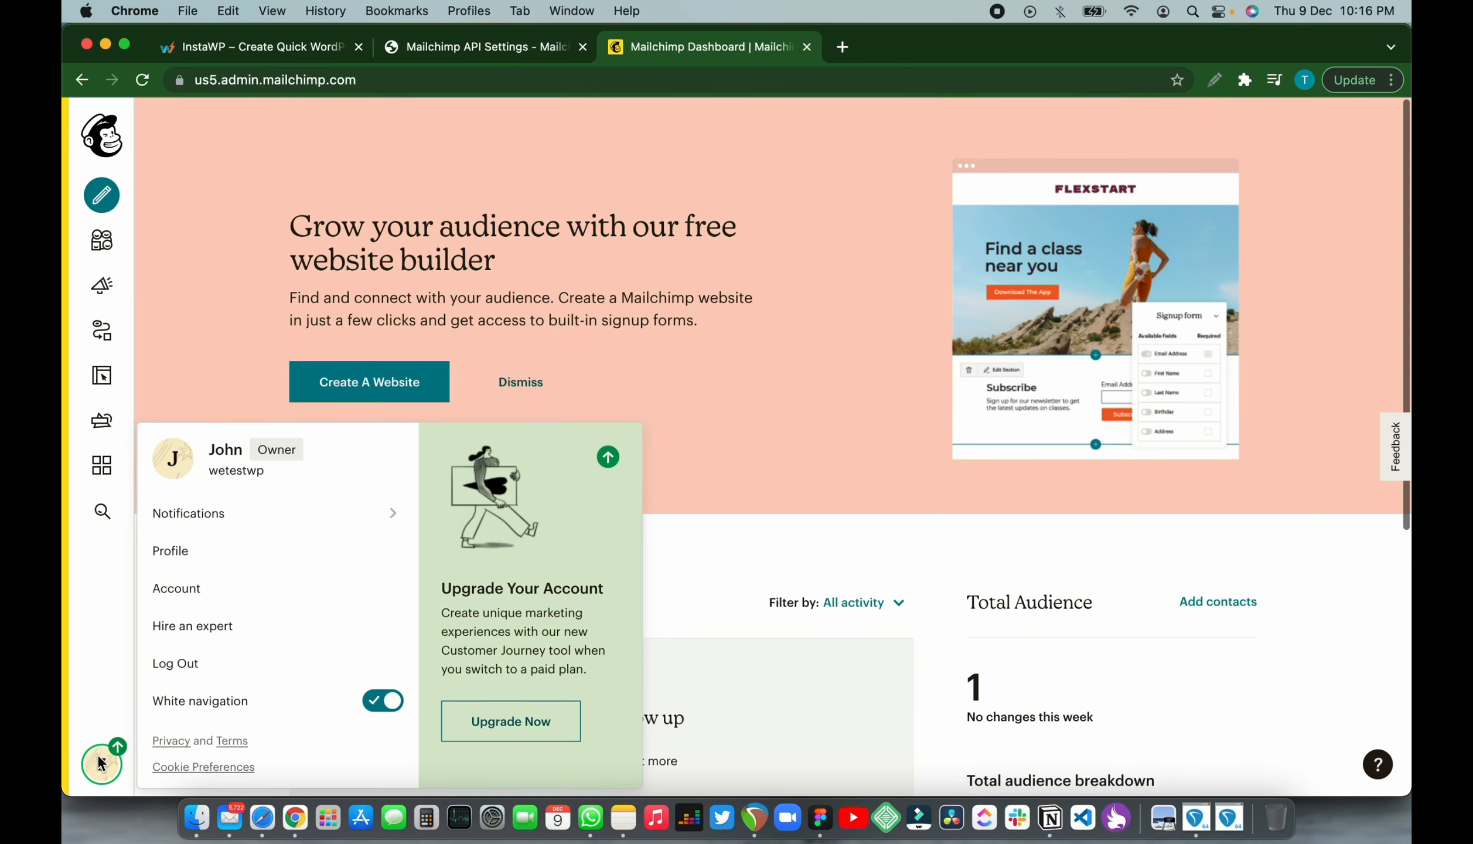
pyautogui.click(204, 591)
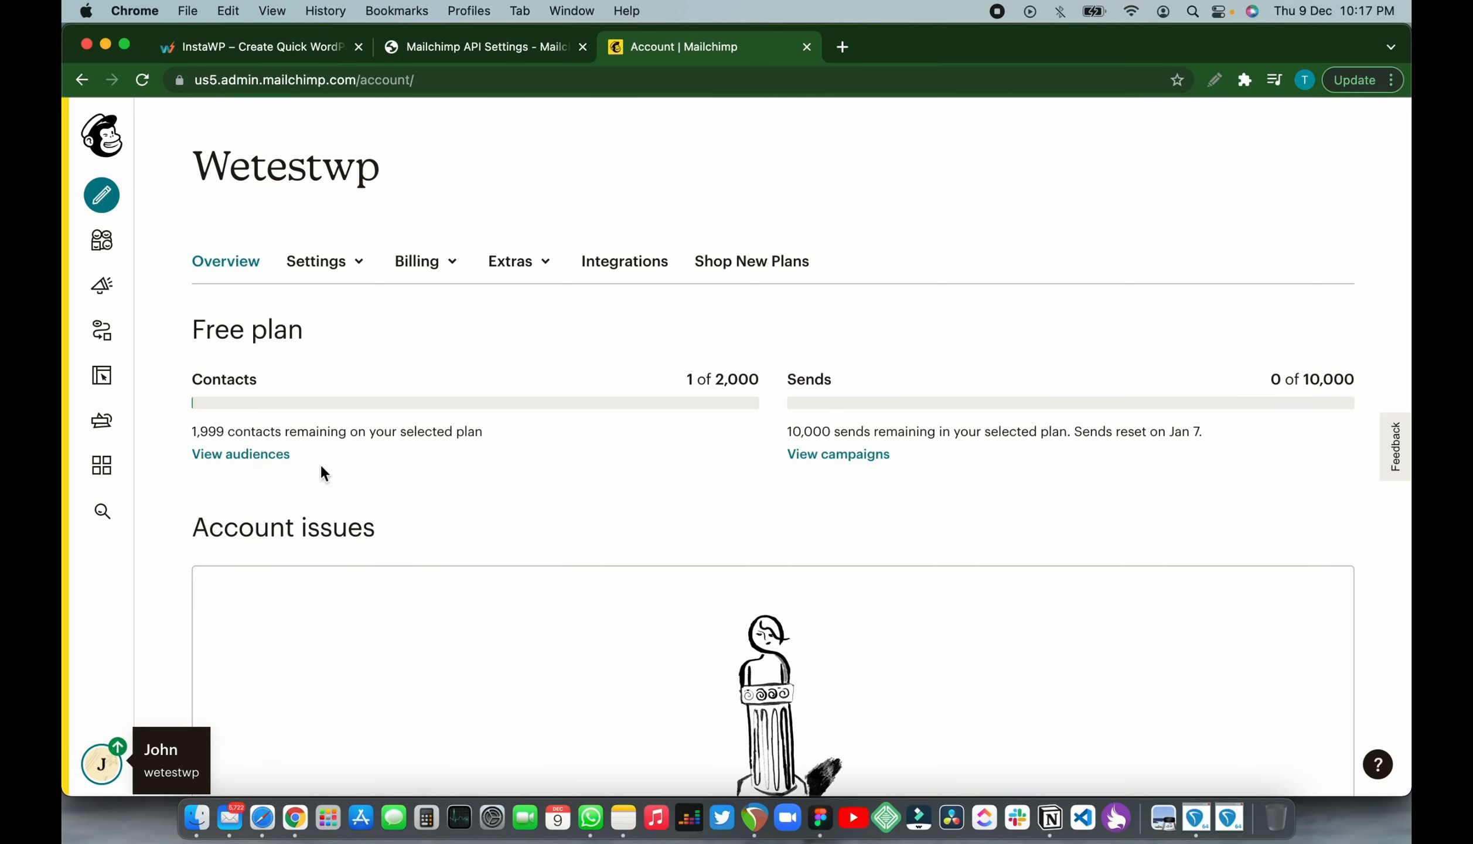
pyautogui.click(520, 273)
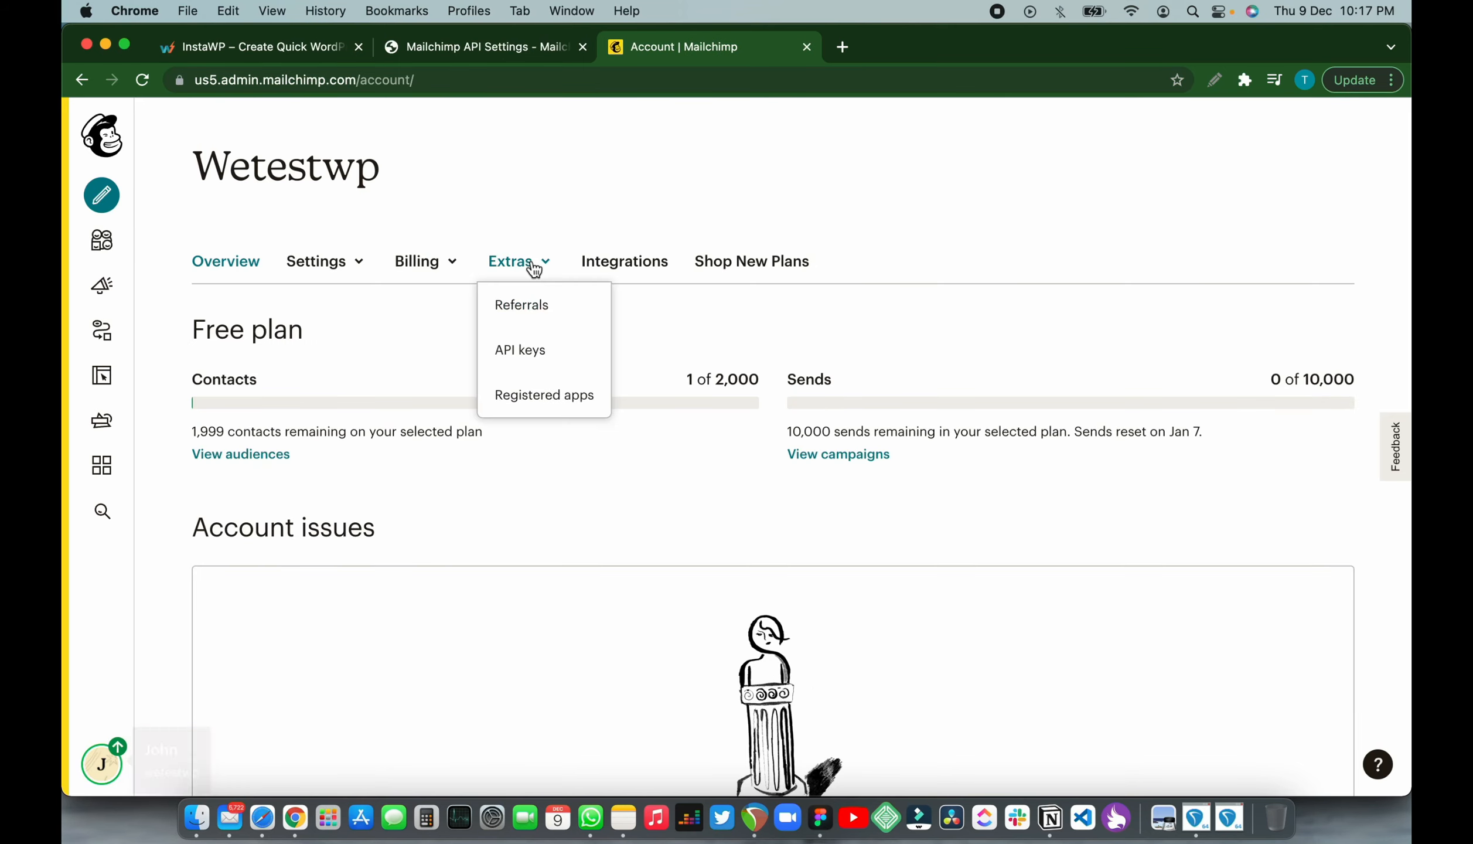
pyautogui.click(521, 351)
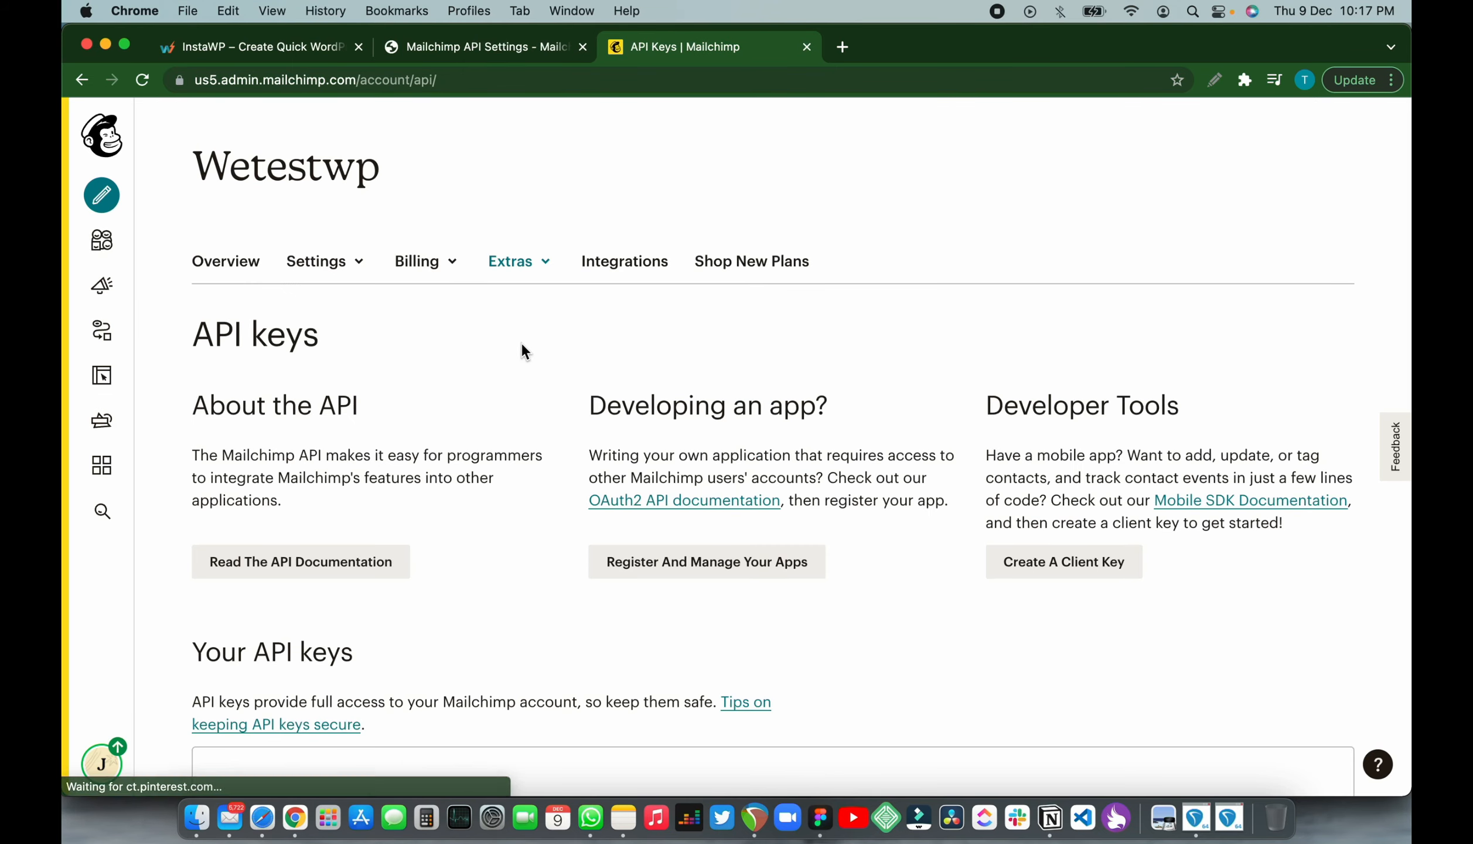
pyautogui.scroll(-3, 534, 527)
pyautogui.scroll(-6, 534, 528)
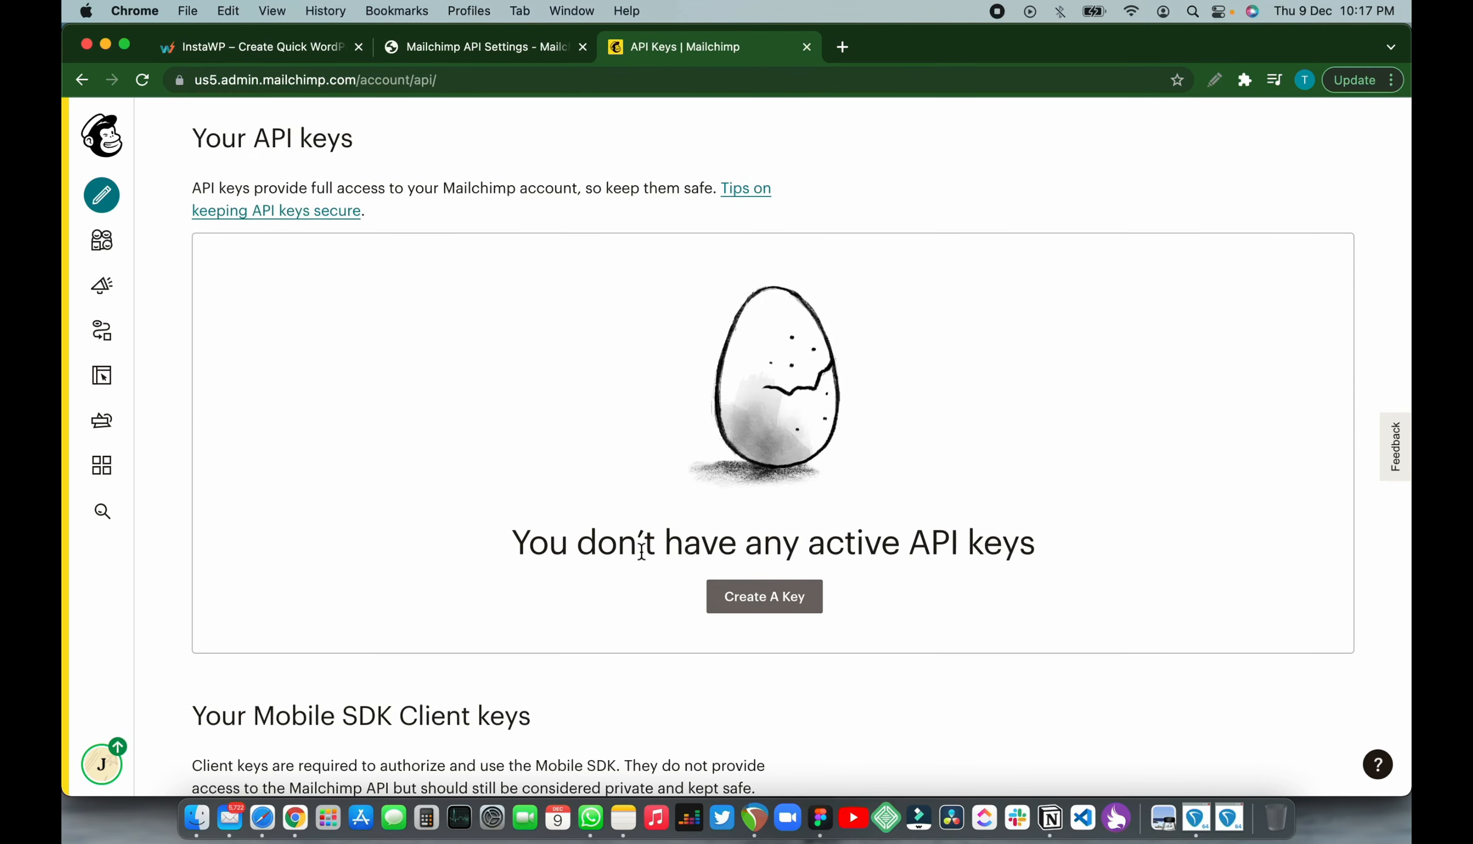
pyautogui.click(759, 595)
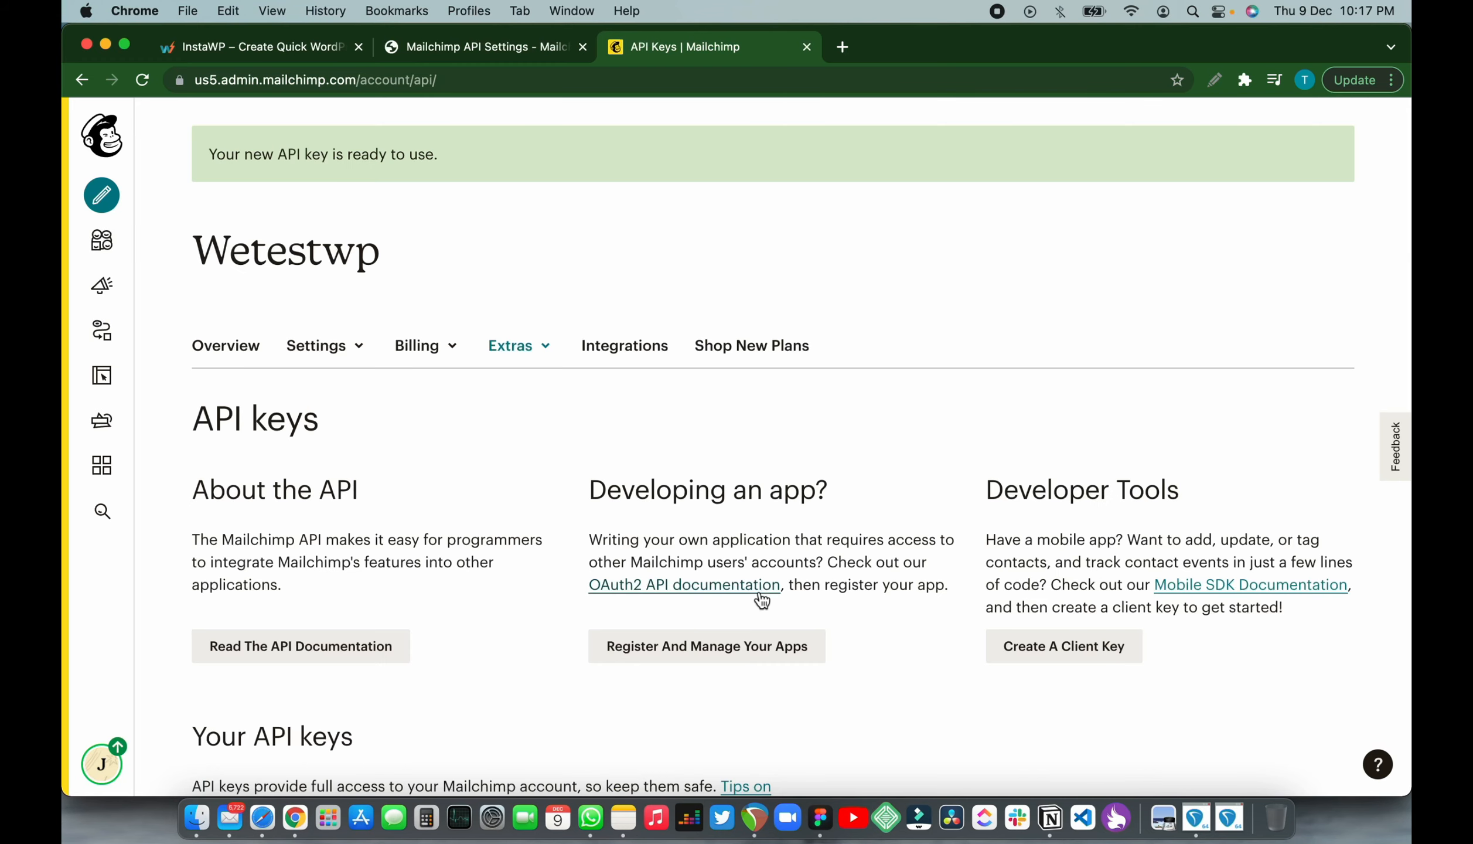
# - Copy the new Mailchimp API key, paste it into the API Key field of the WordPress plugin's settings, and save the changes
pyautogui.scroll(-5, 761, 597)
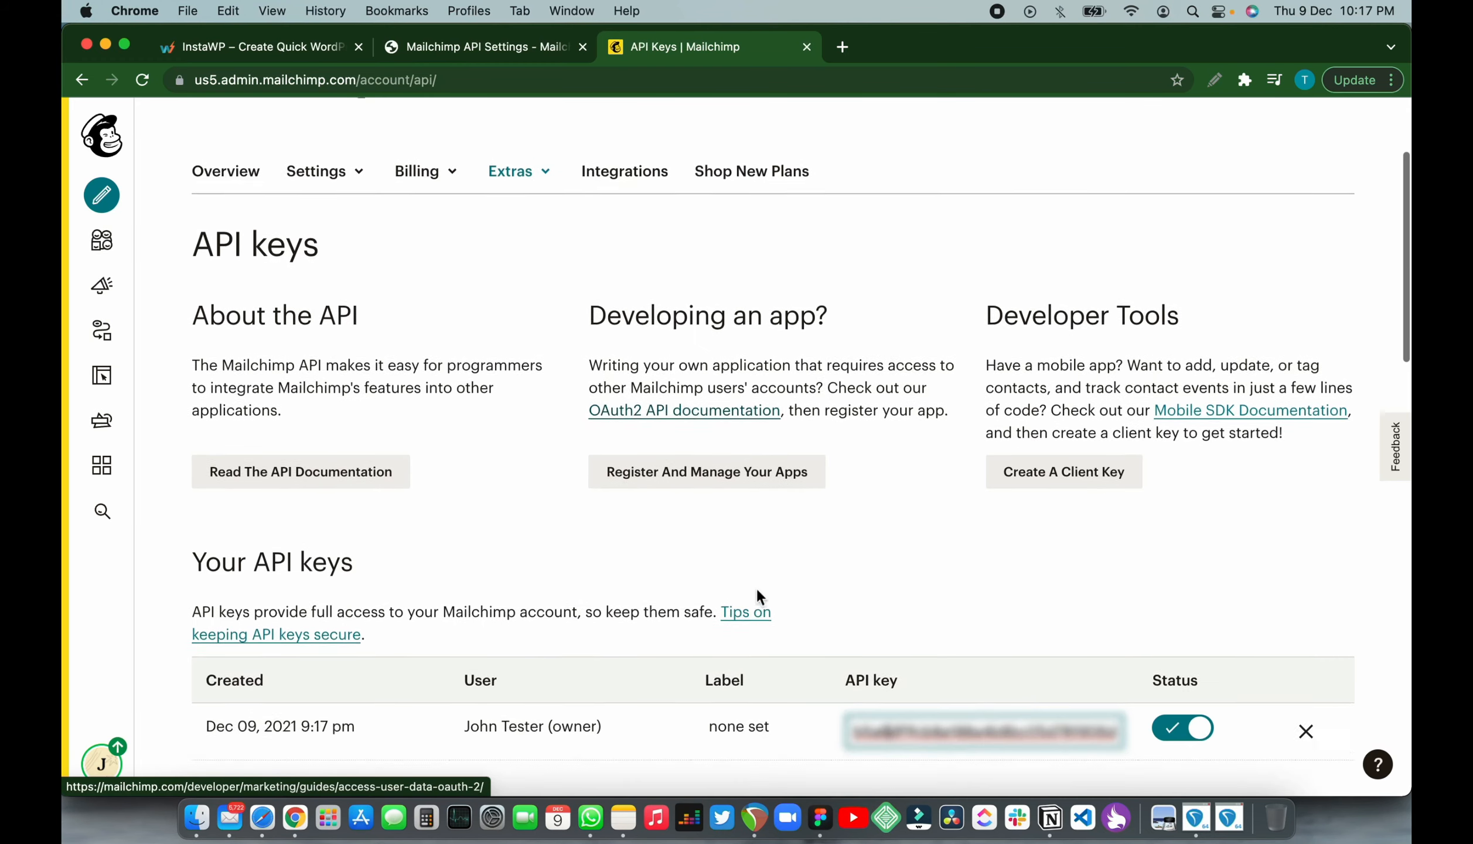
pyautogui.press('super+a')
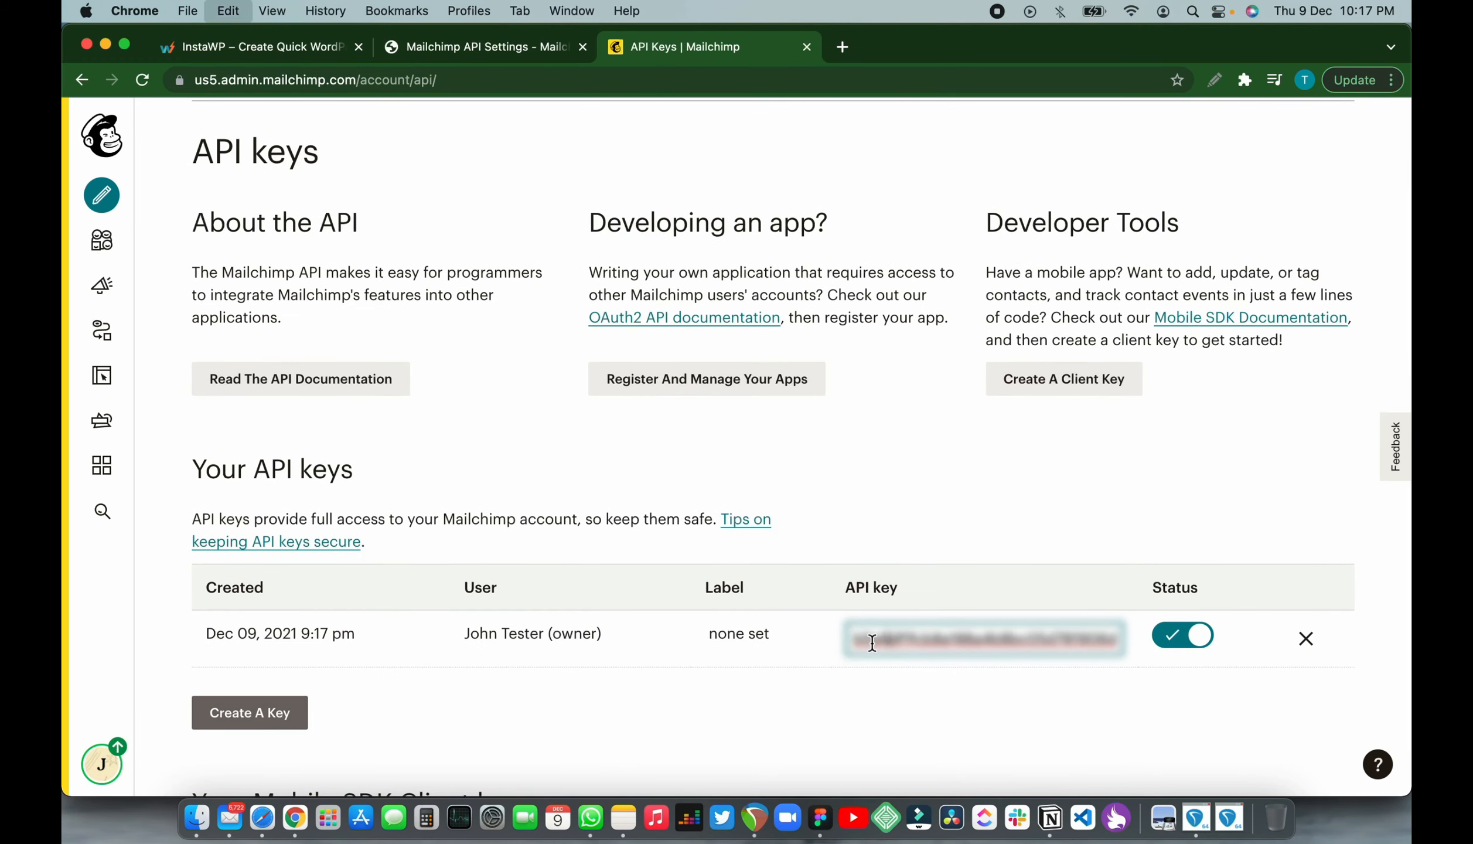
pyautogui.press('super+c')
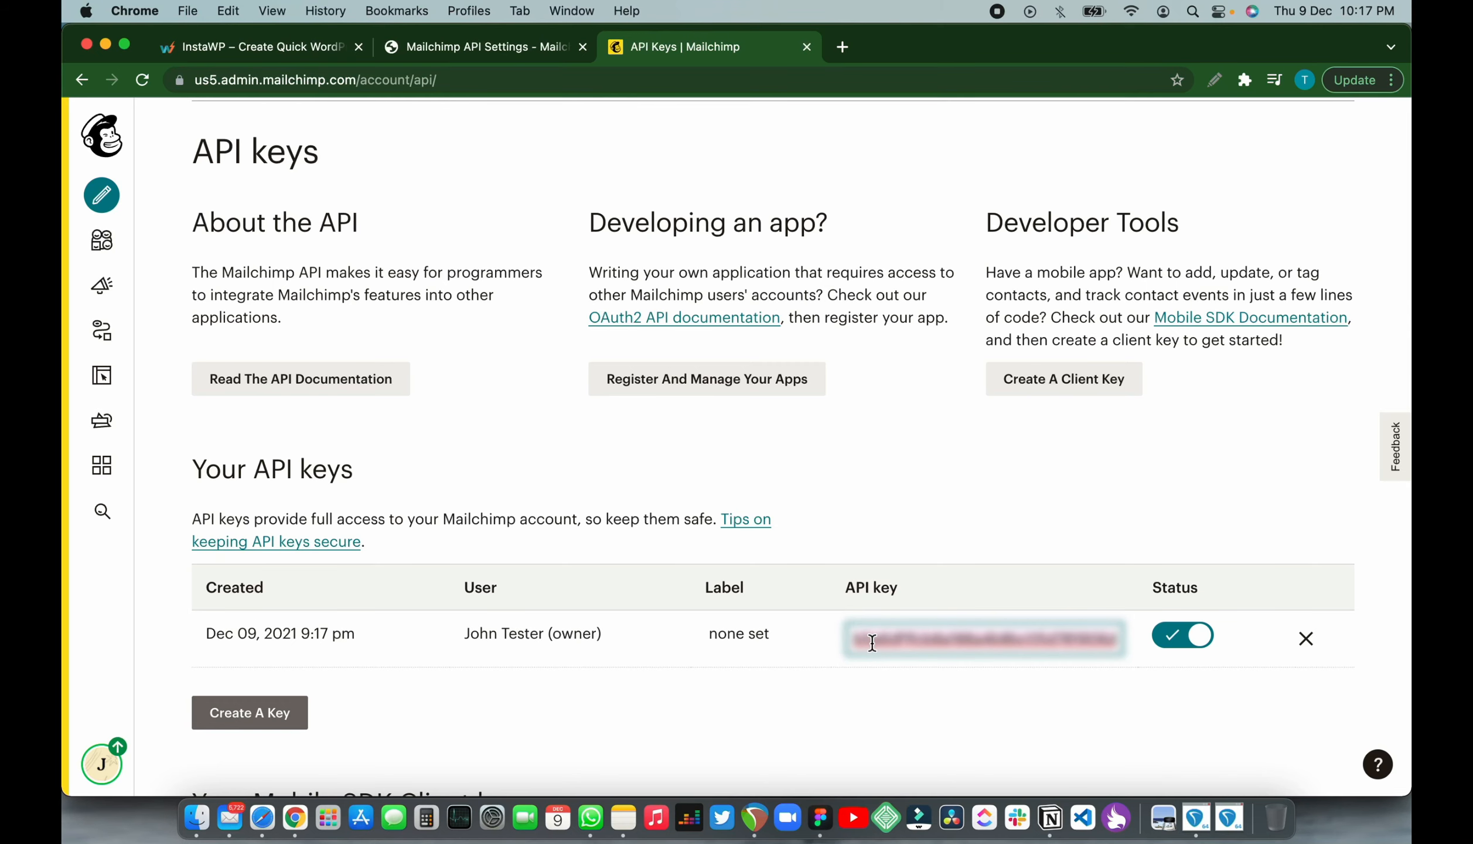
pyautogui.click(479, 58)
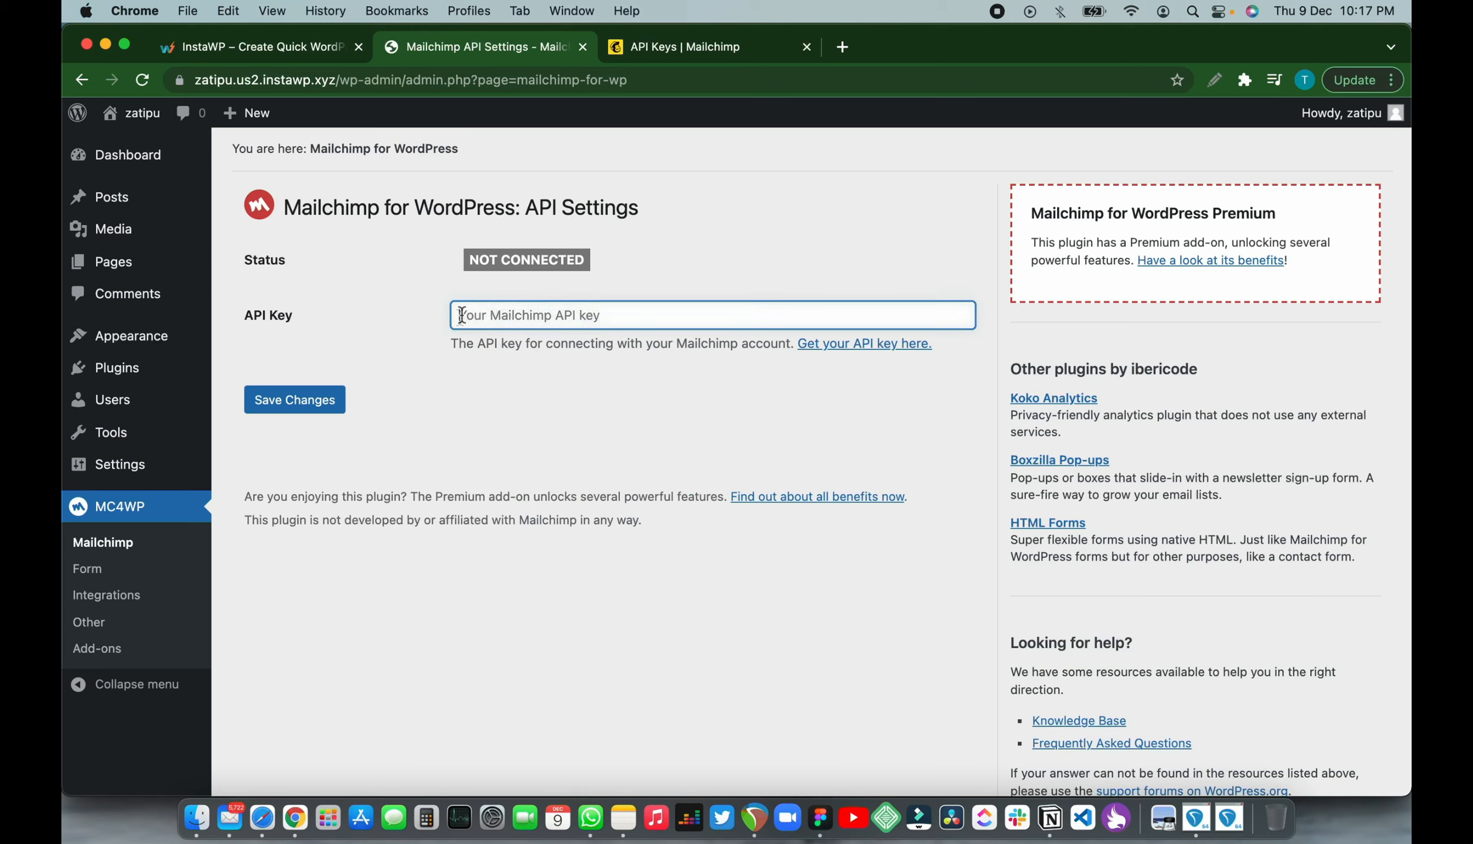
pyautogui.press('super+v')
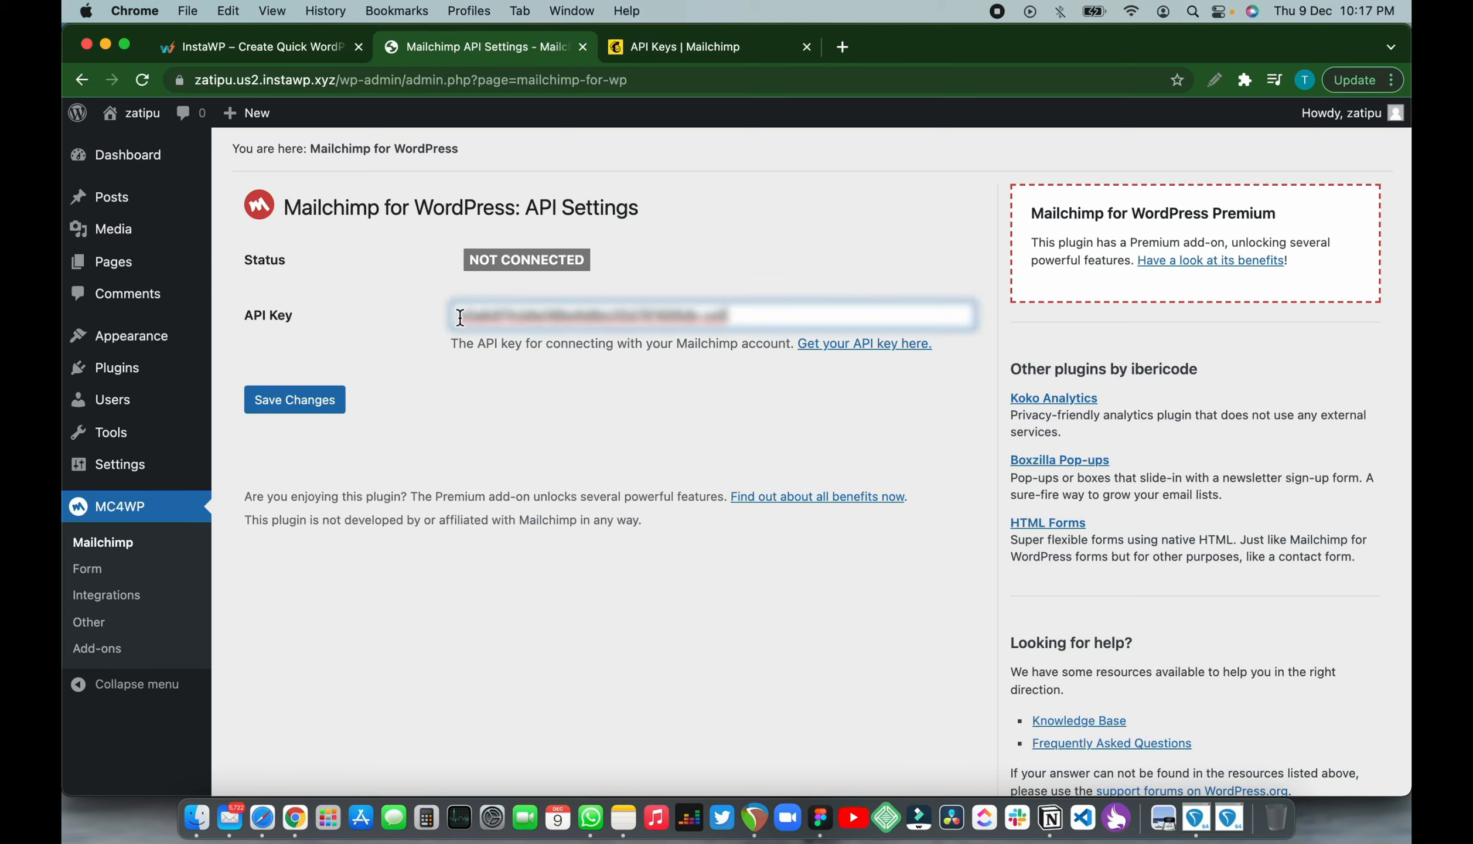
pyautogui.click(317, 416)
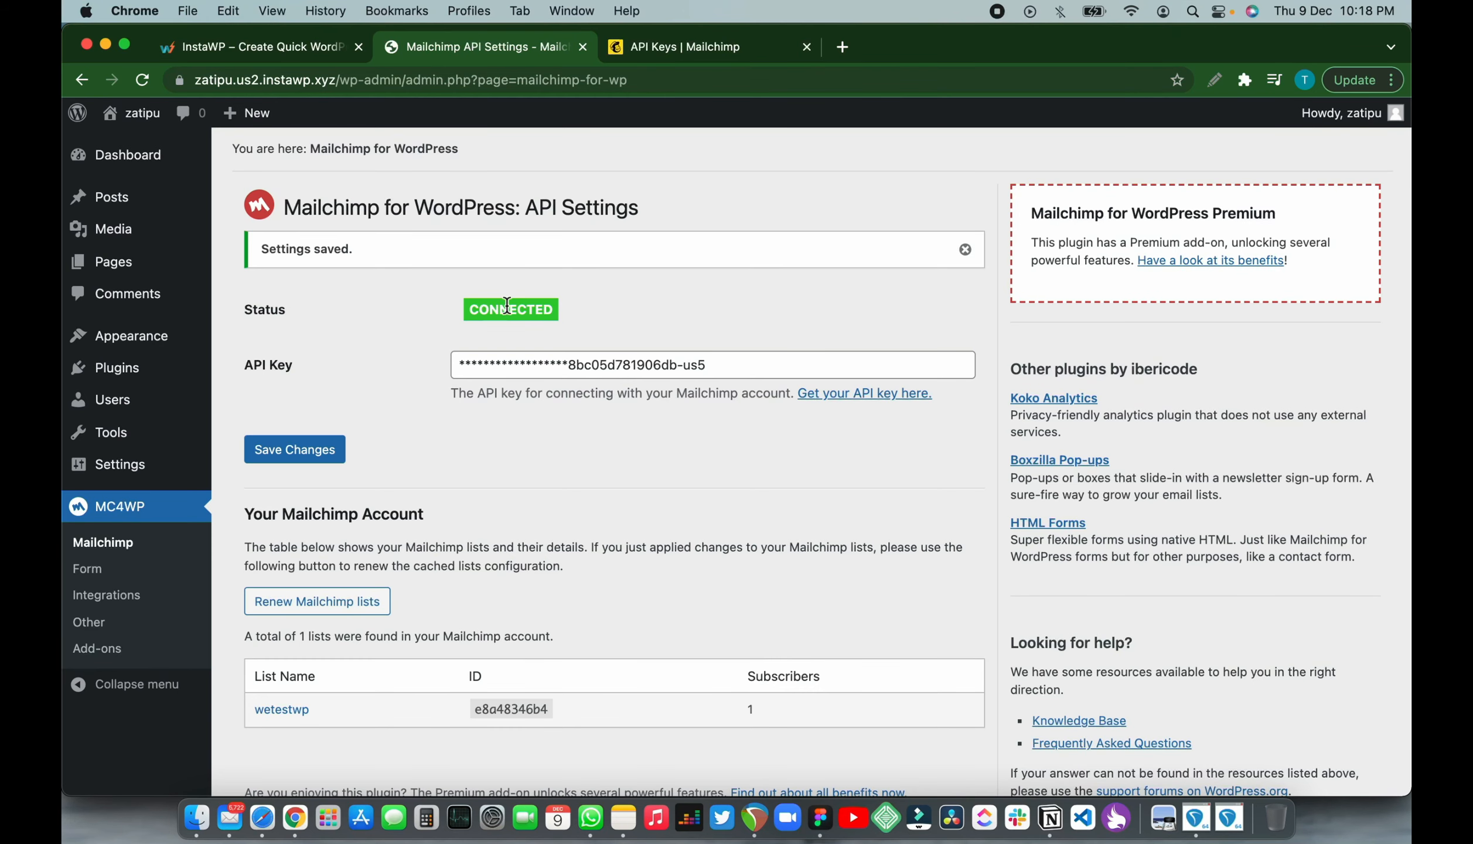
# - Add a new MC4WP form titled "Sign Up" that subscribes to the wetestwp list
pyautogui.scroll(-2, 375, 549)
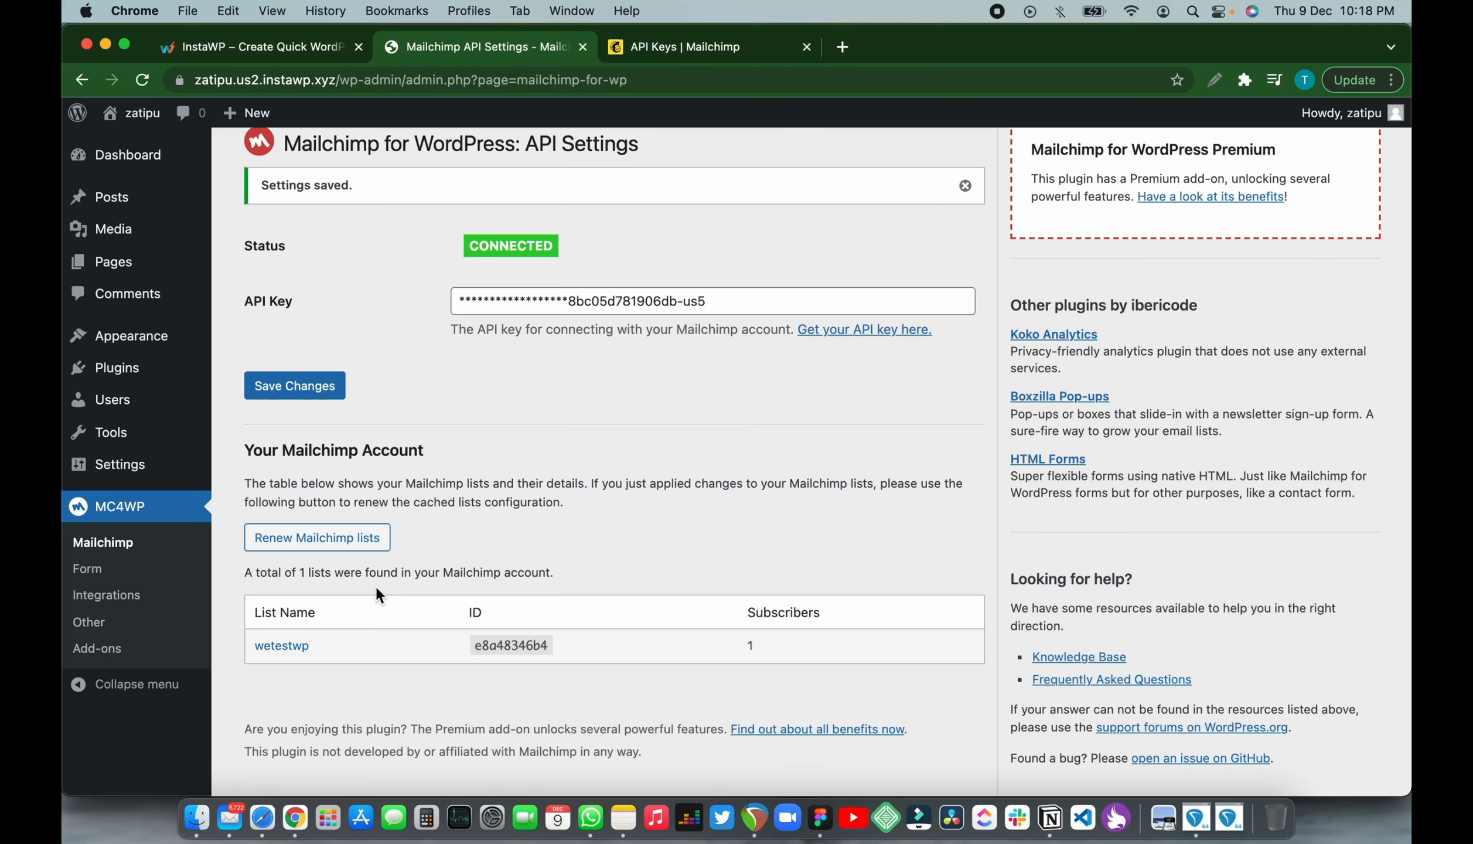
pyautogui.scroll(-2, 379, 595)
pyautogui.scroll(4, 380, 595)
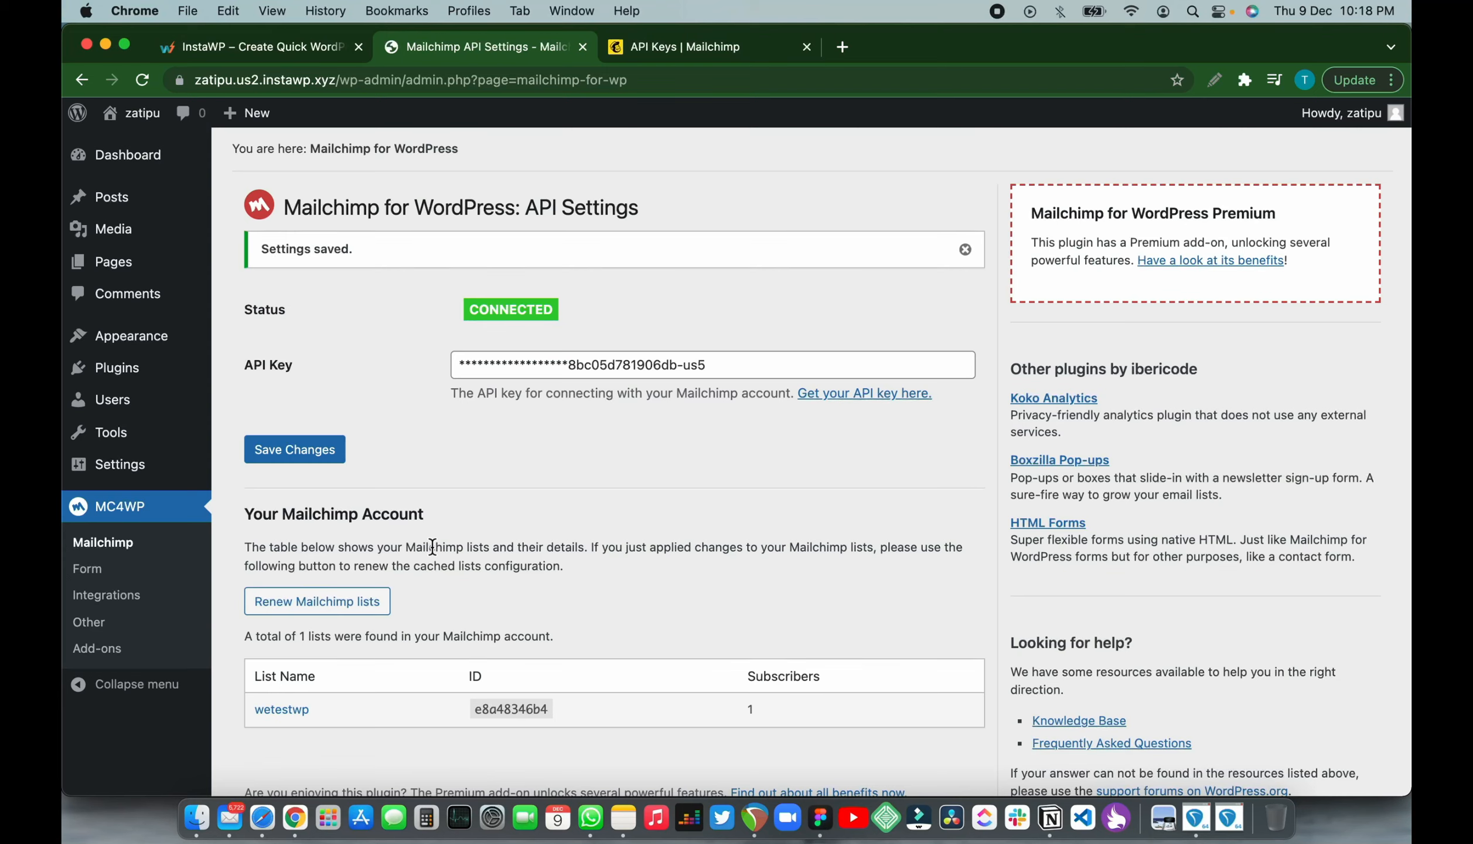
pyautogui.click(91, 574)
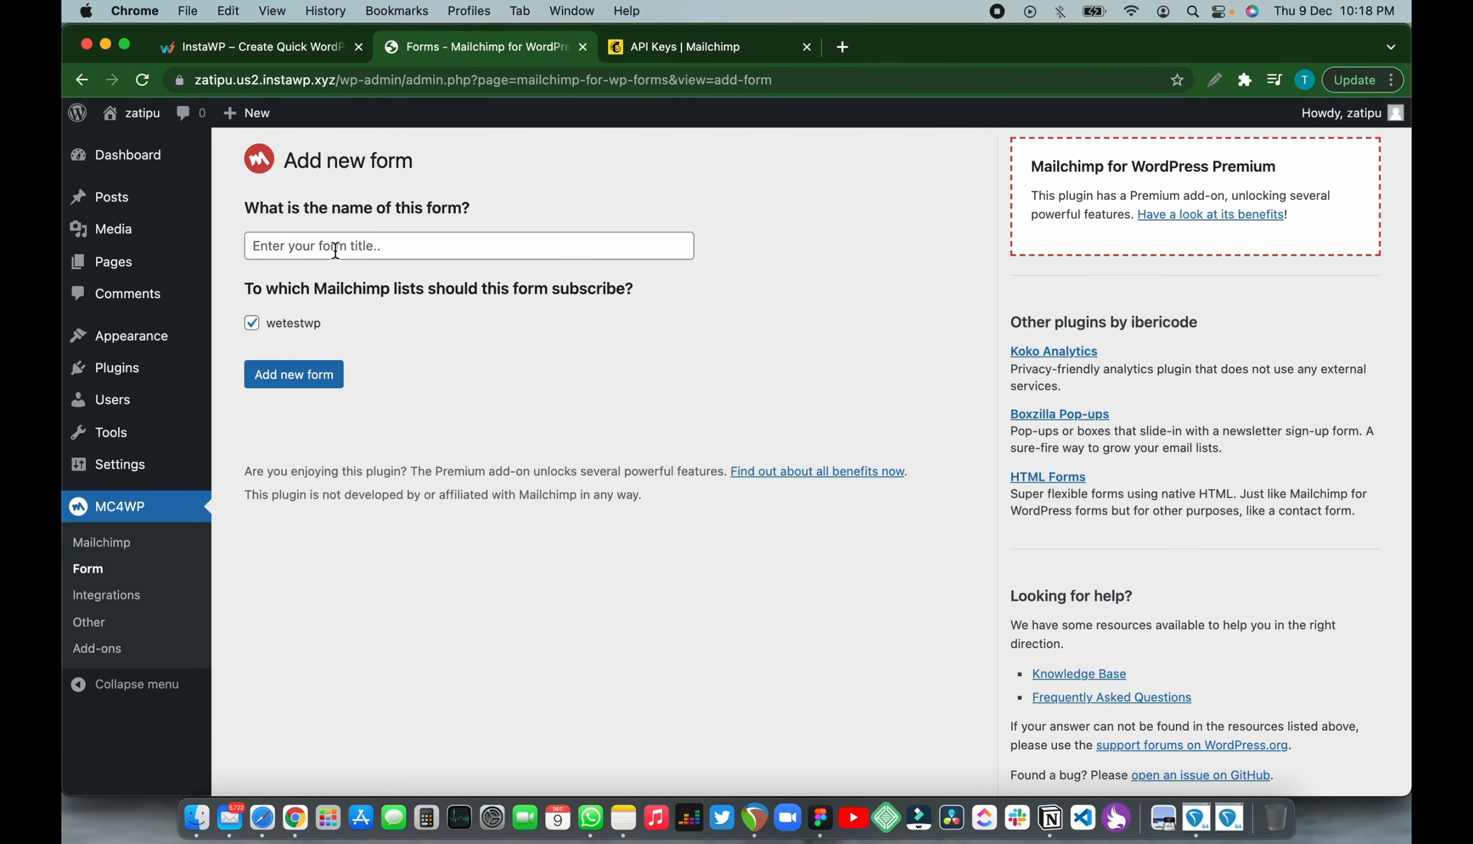
pyautogui.click(316, 252)
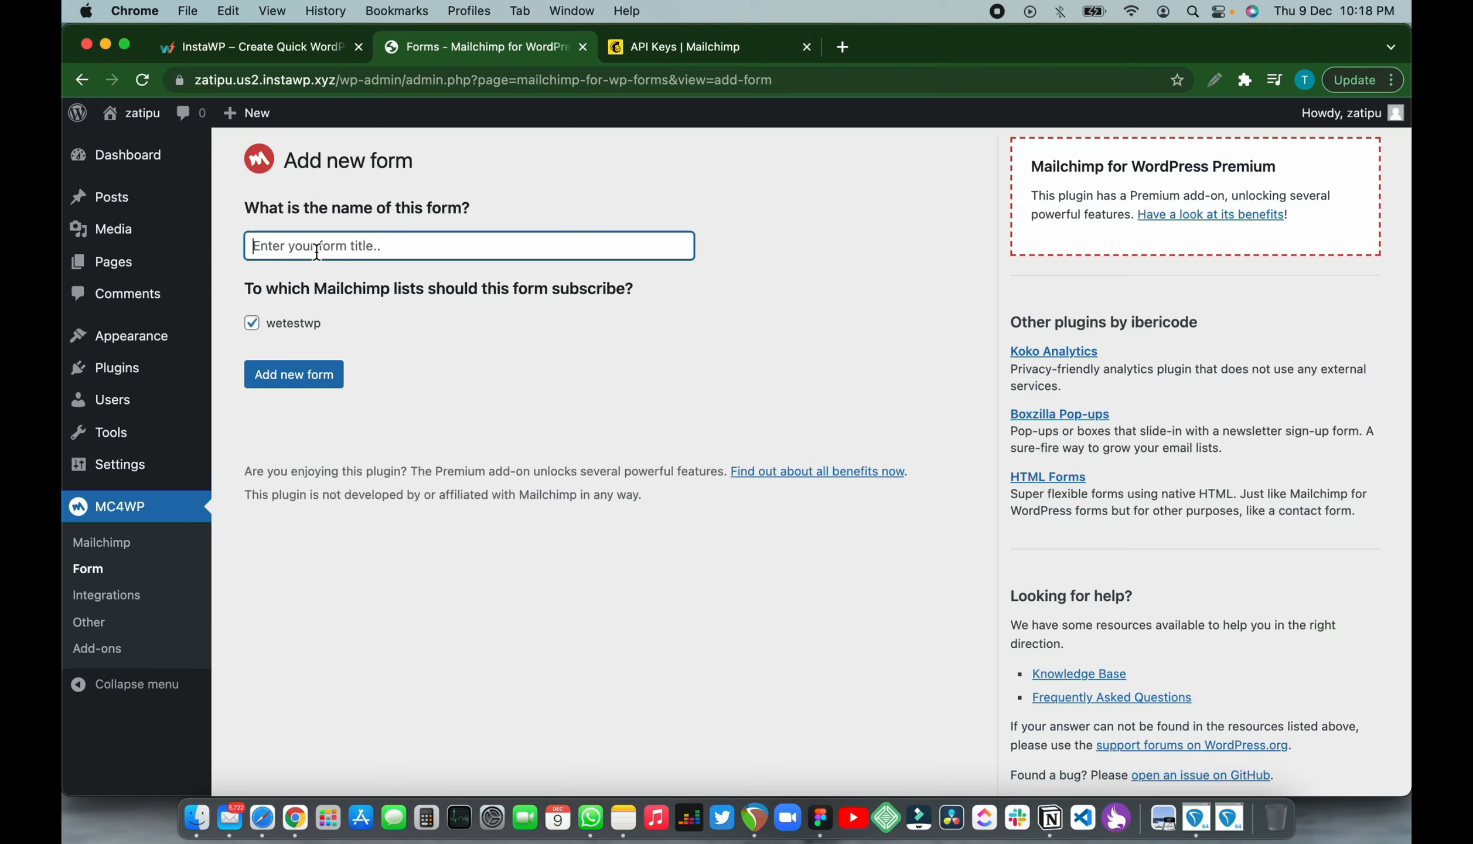
pyautogui.write('Sign Up')
pyautogui.click(301, 377)
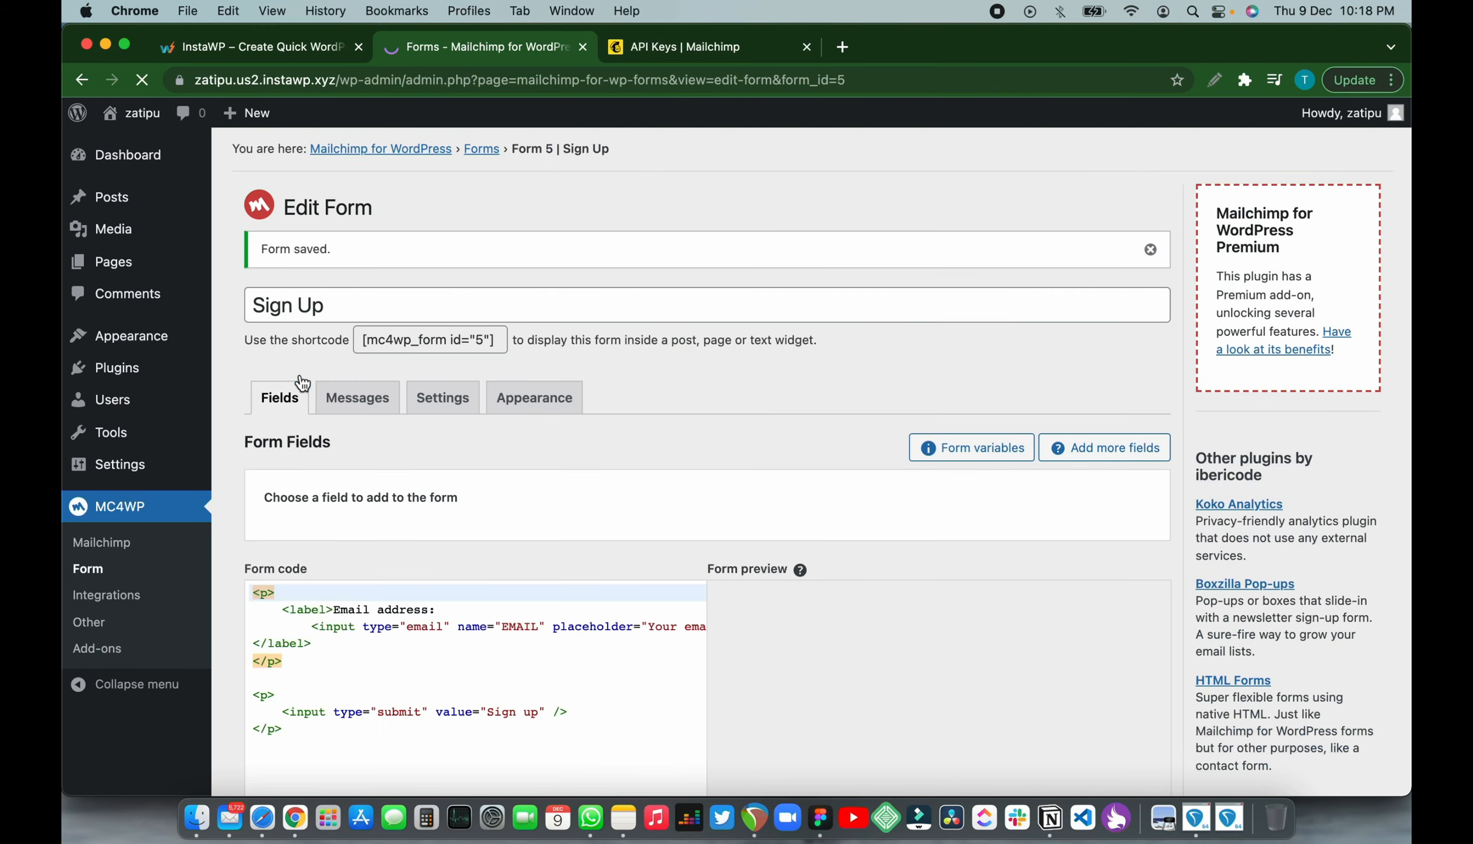
# - Add a required First Name field with the placeholder "Your Name" to the Sign Up form
pyautogui.scroll(-5, 476, 519)
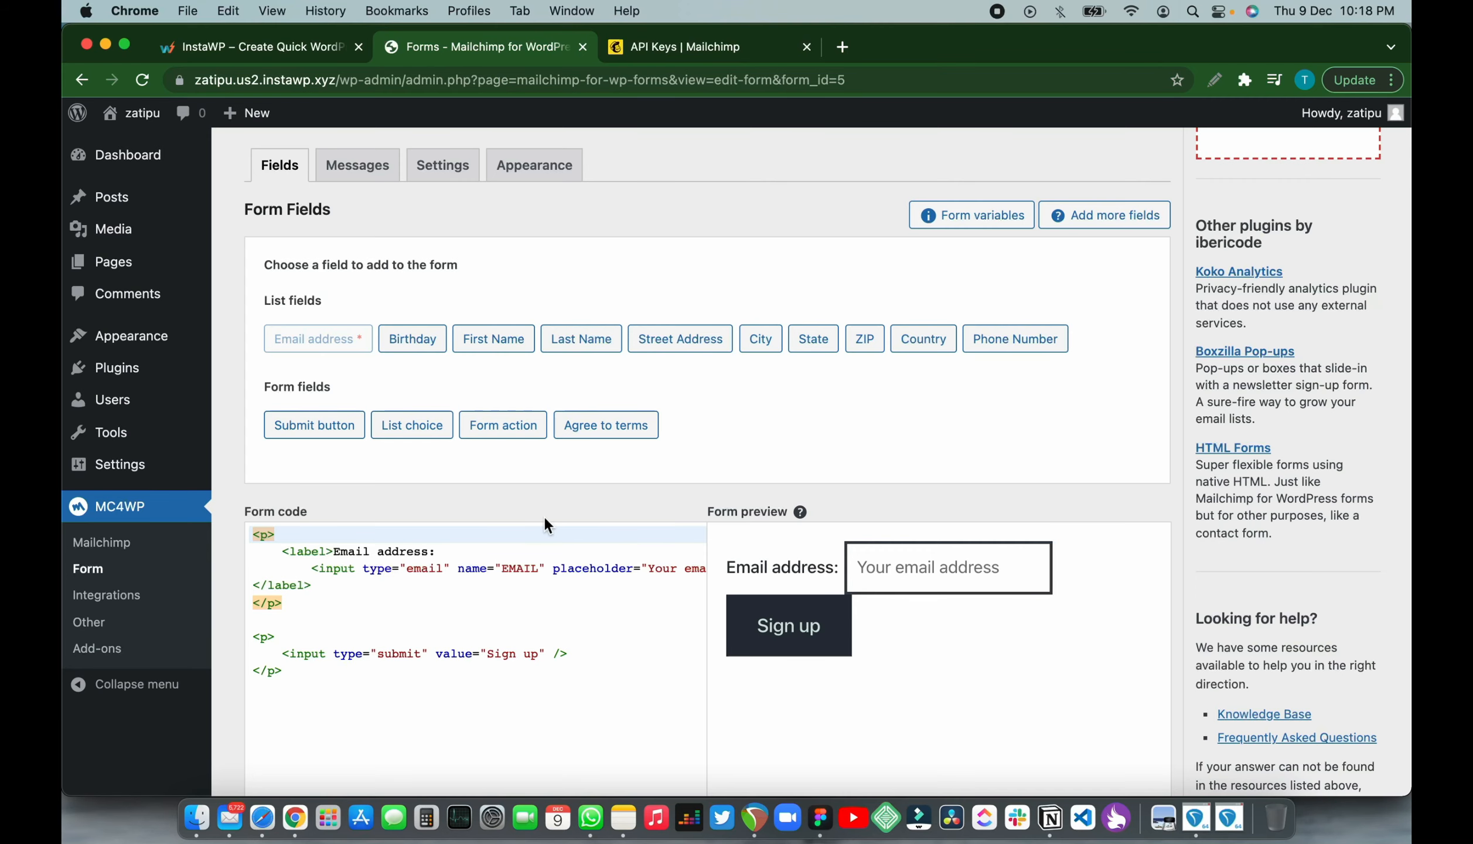
pyautogui.scroll(-2, 545, 523)
pyautogui.scroll(3, 544, 517)
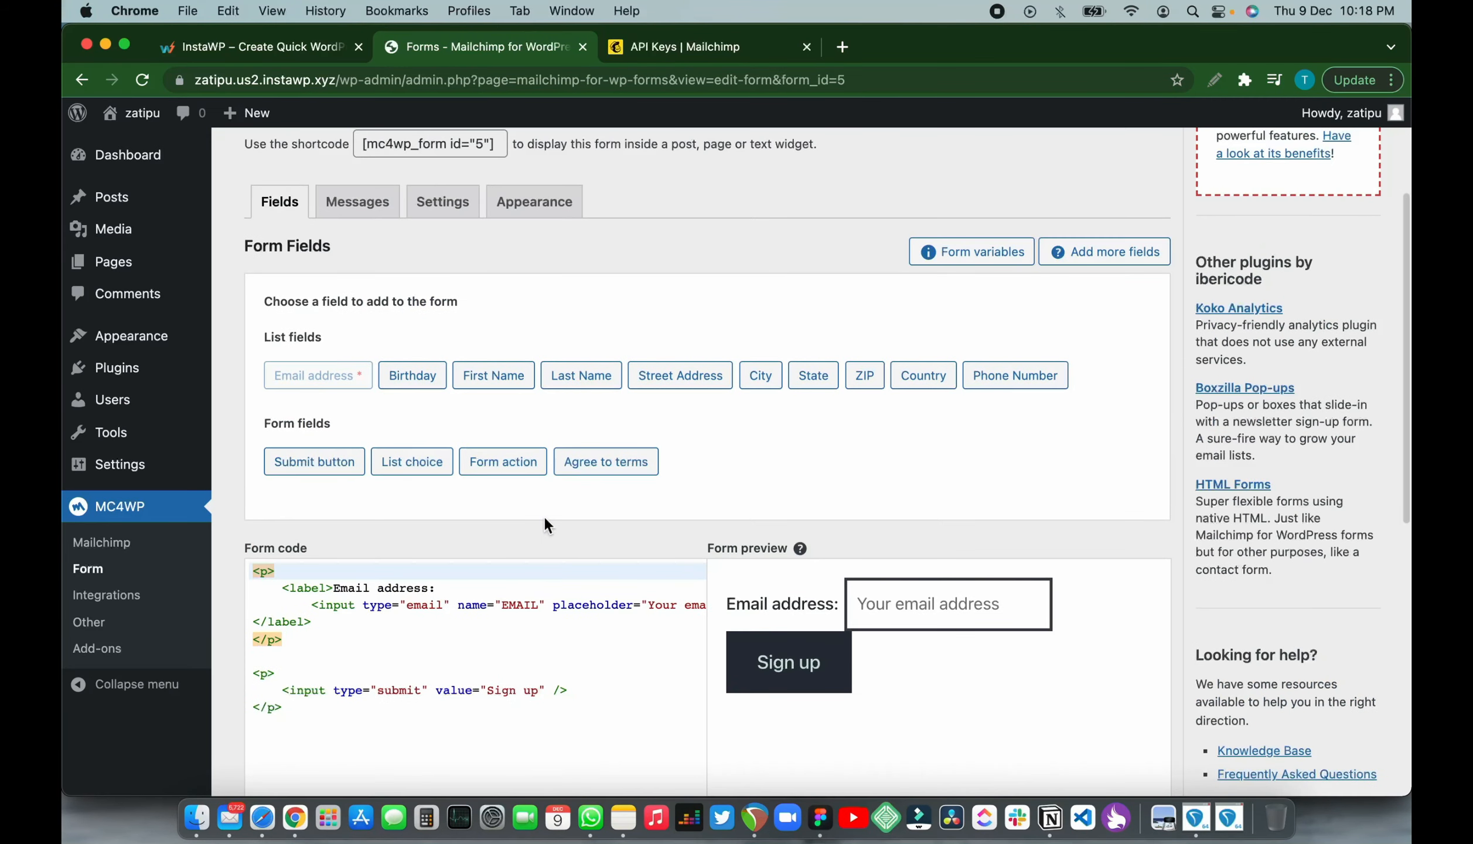
pyautogui.scroll(2, 536, 520)
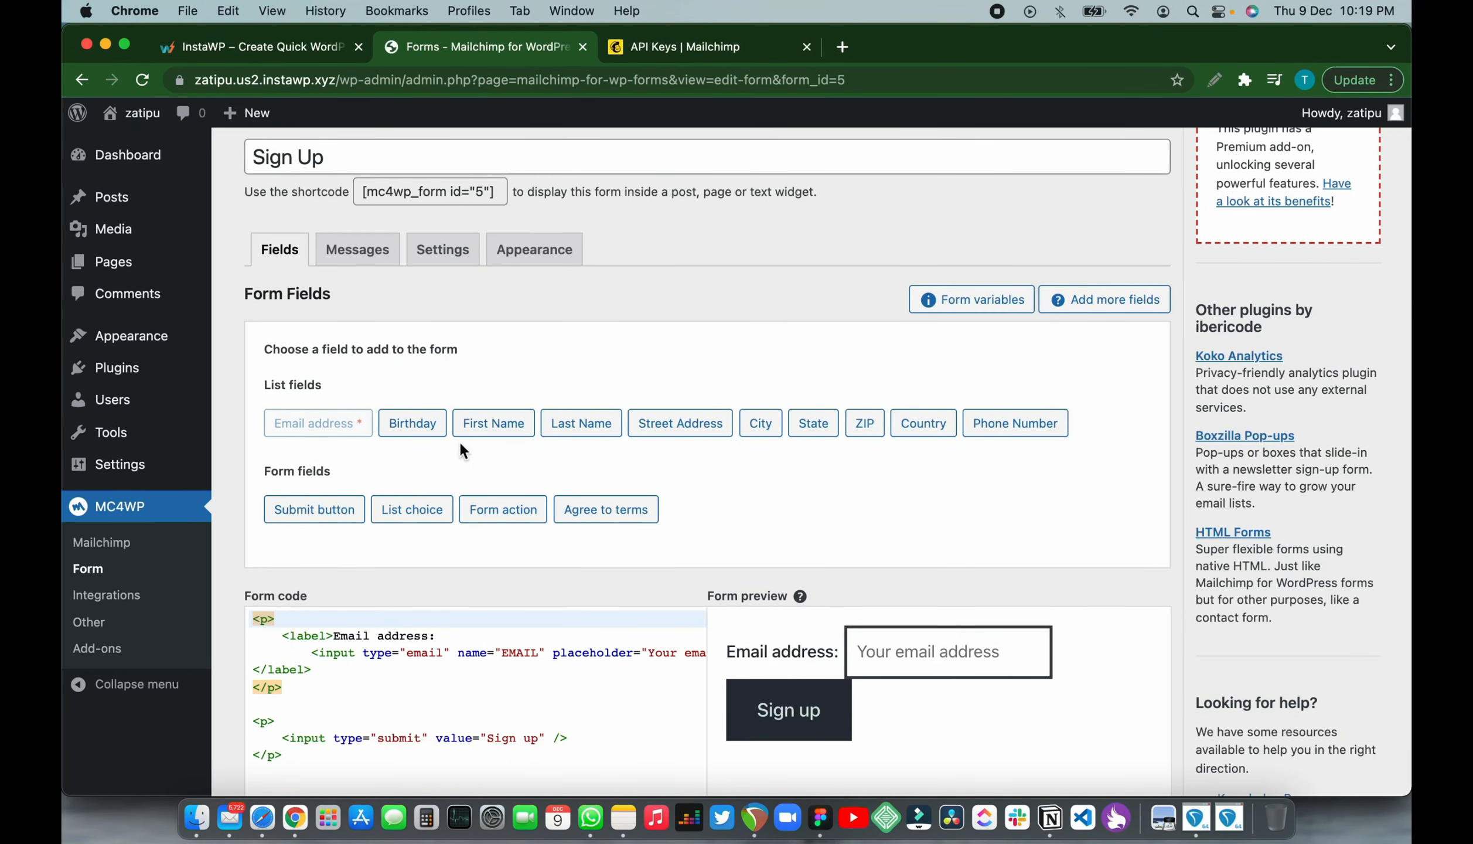
pyautogui.click(504, 432)
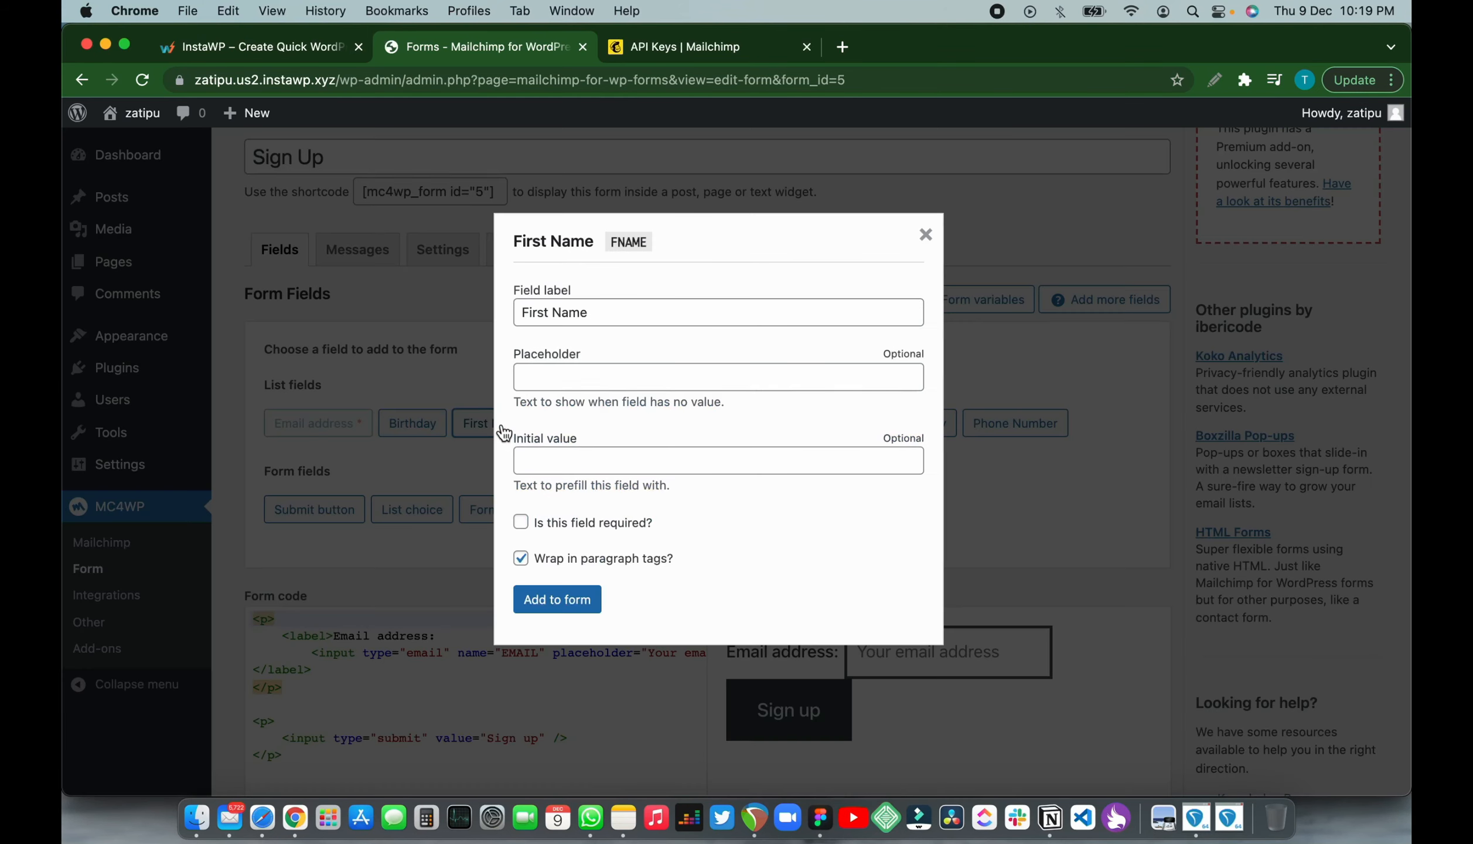
pyautogui.click(555, 377)
pyautogui.write('Your Name')
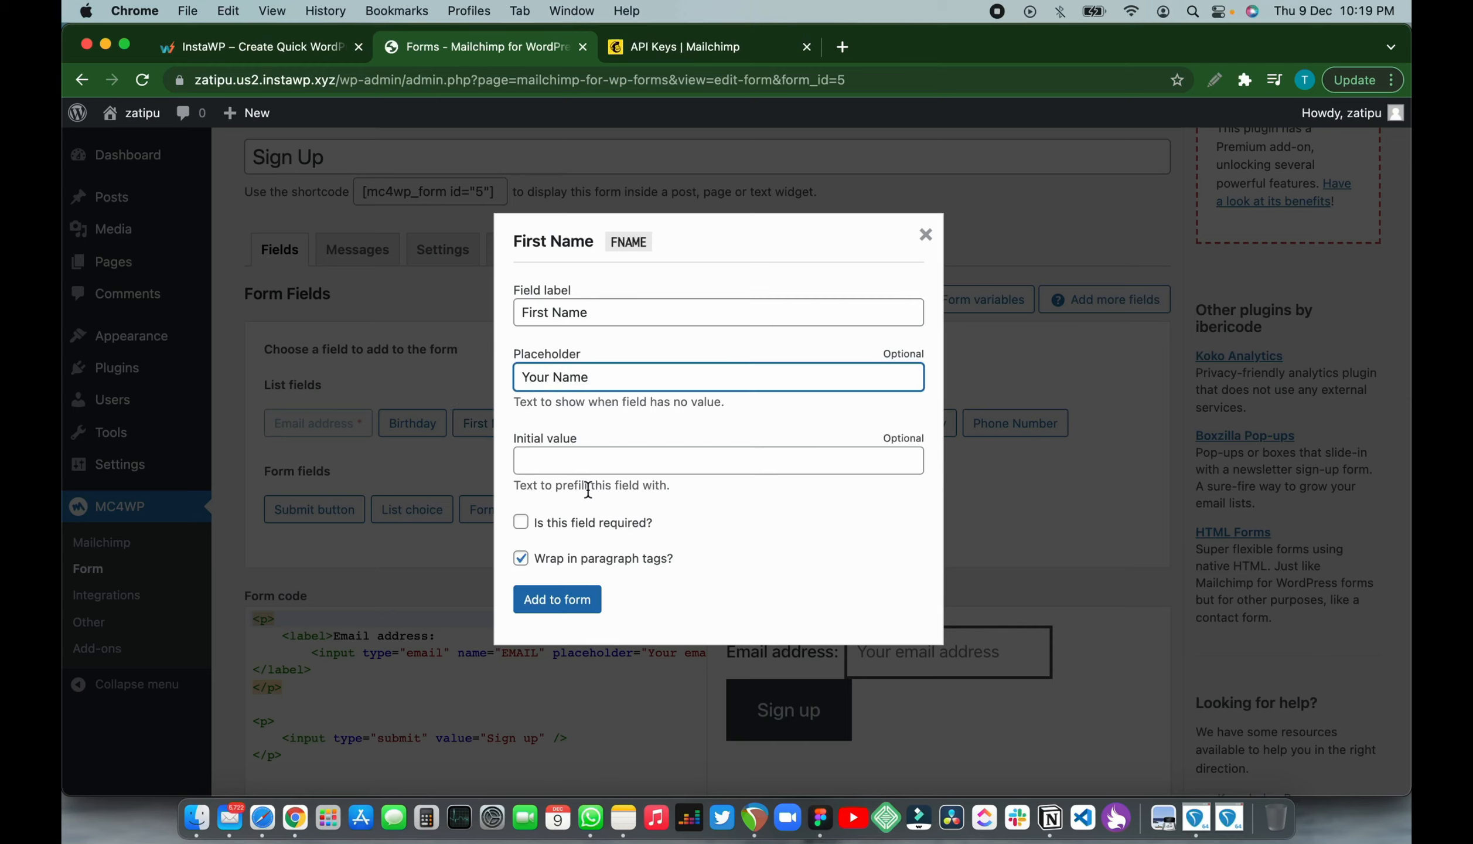
pyautogui.click(521, 523)
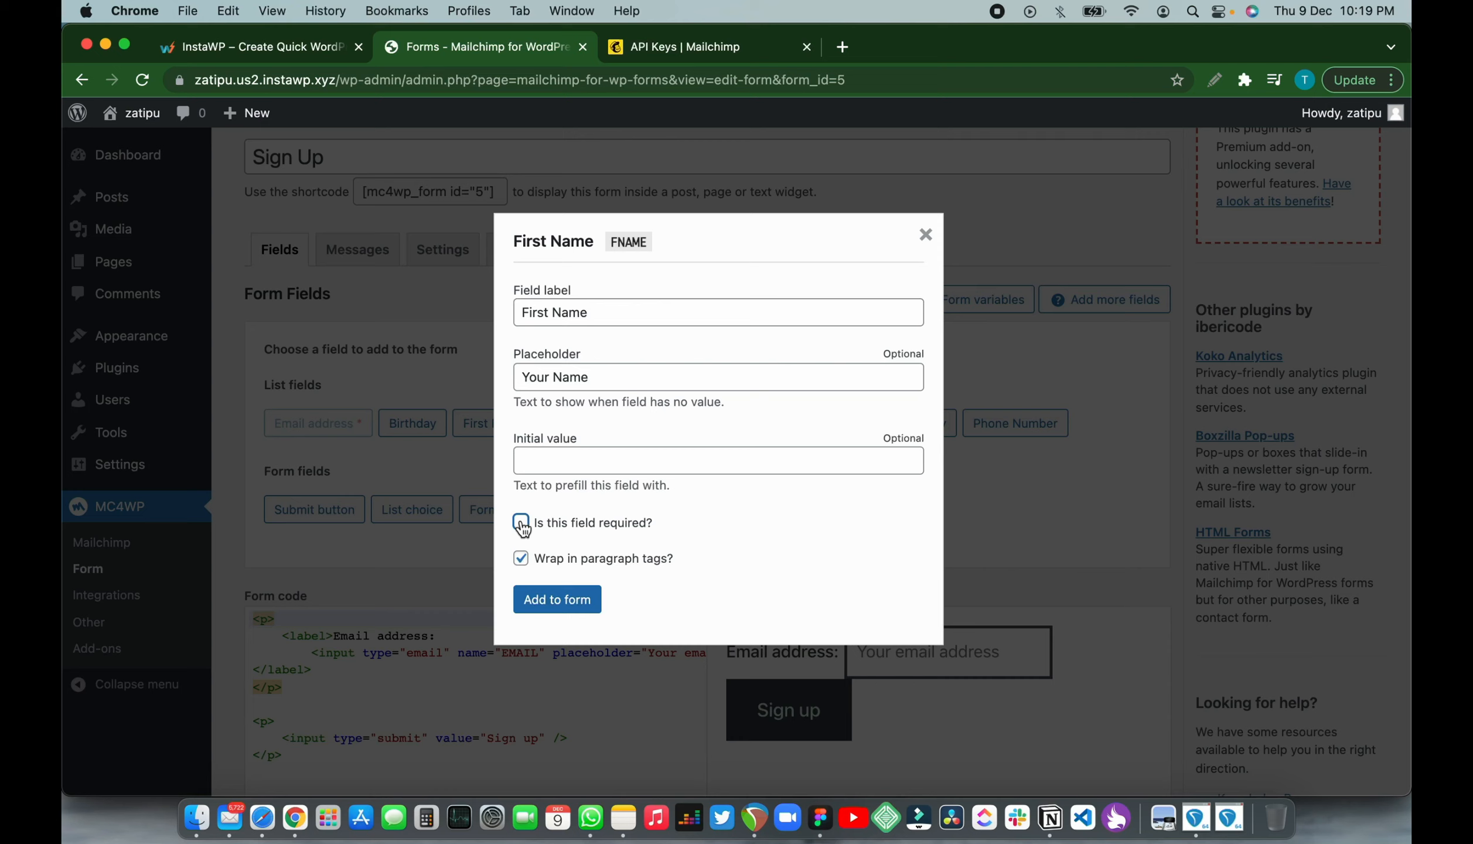
pyautogui.click(564, 605)
pyautogui.scroll(-3, 826, 639)
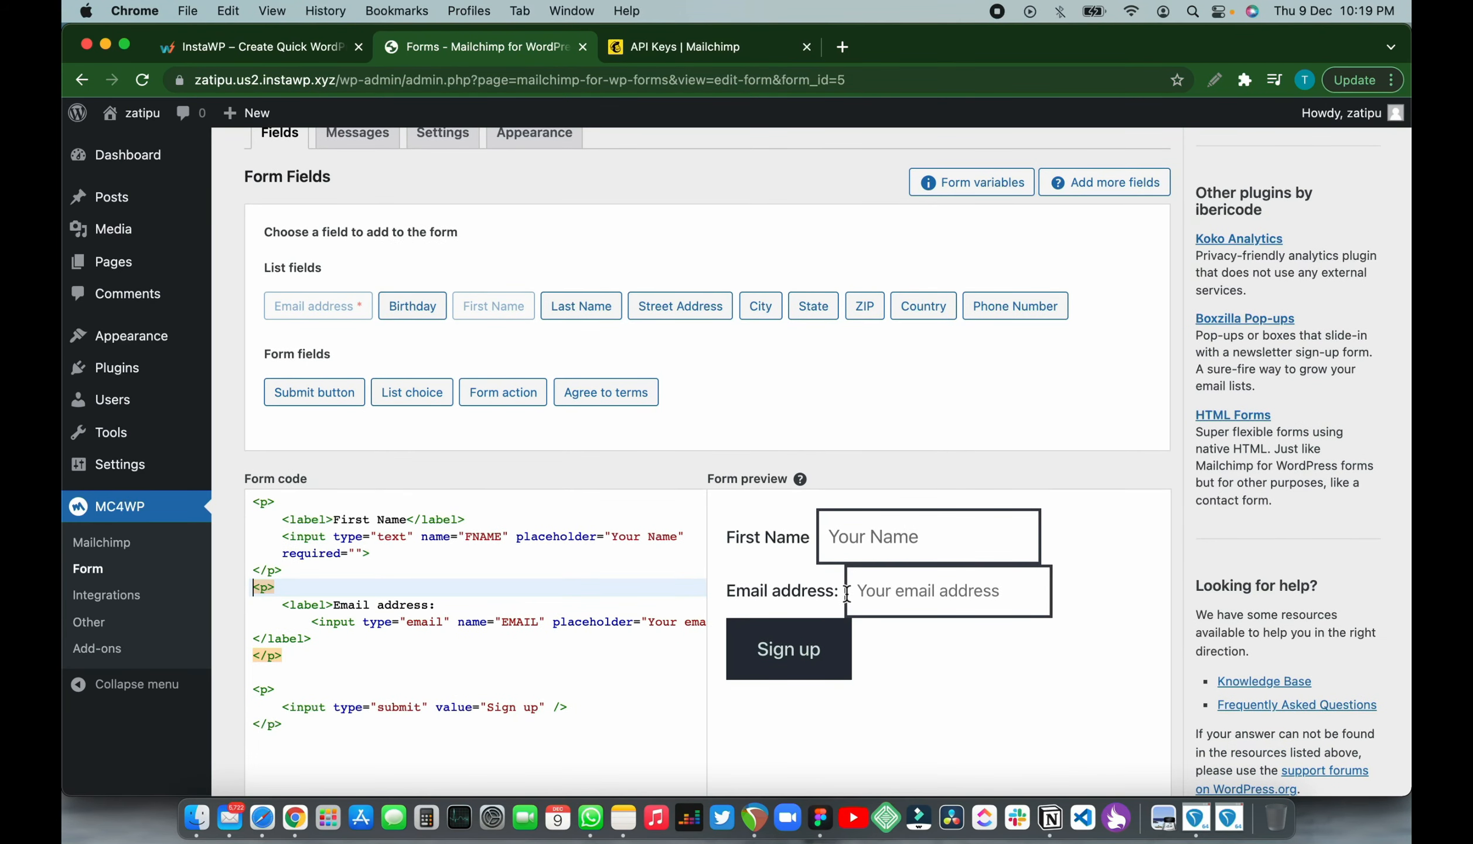
pyautogui.scroll(-1, 846, 593)
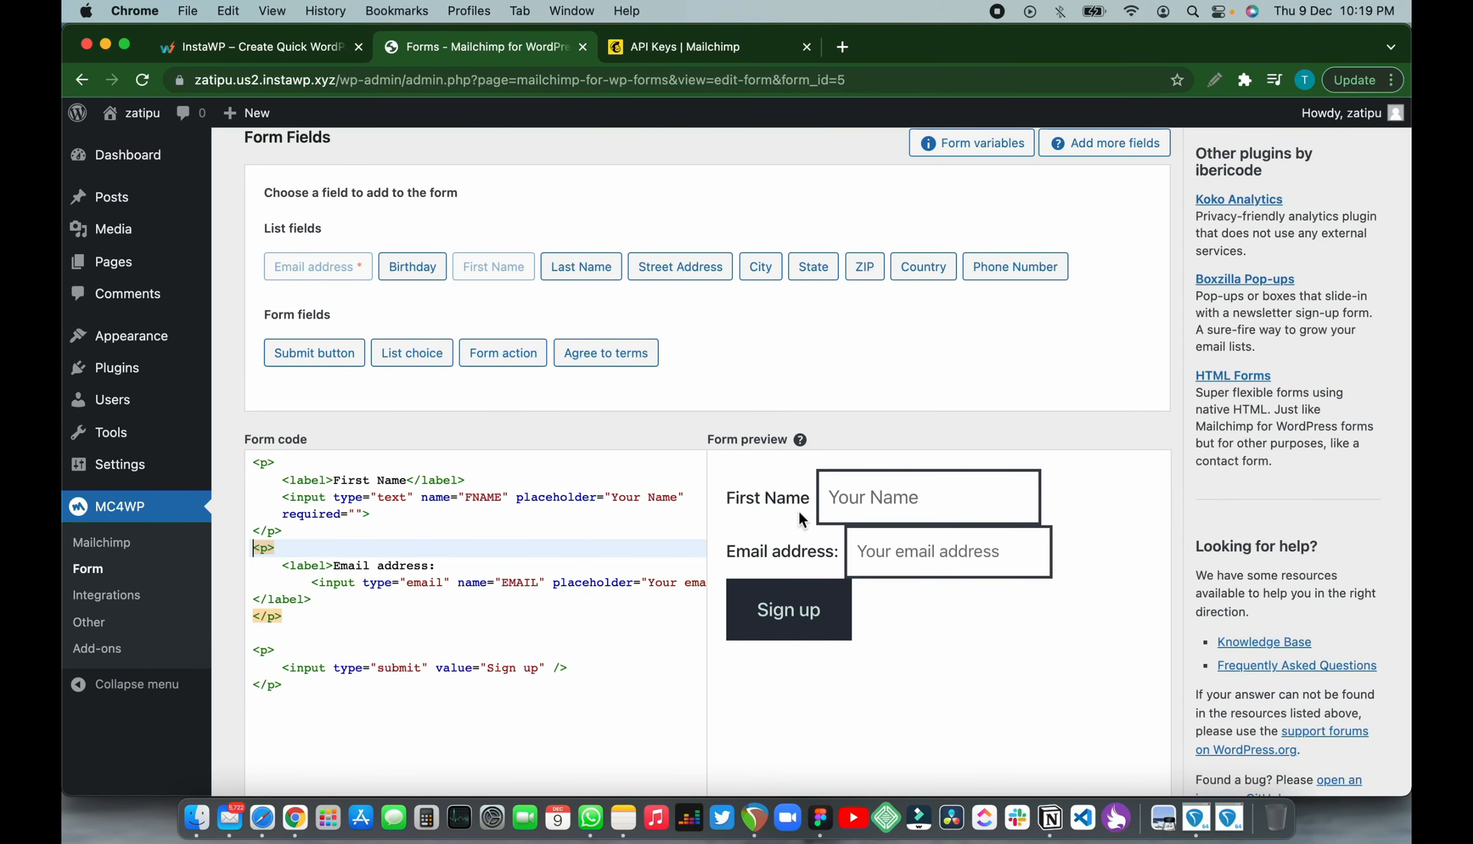
# - Review the Sign Up form's messages and its Mailchimp-specific and form behaviour settings
pyautogui.scroll(1, 794, 543)
pyautogui.scroll(1, 794, 545)
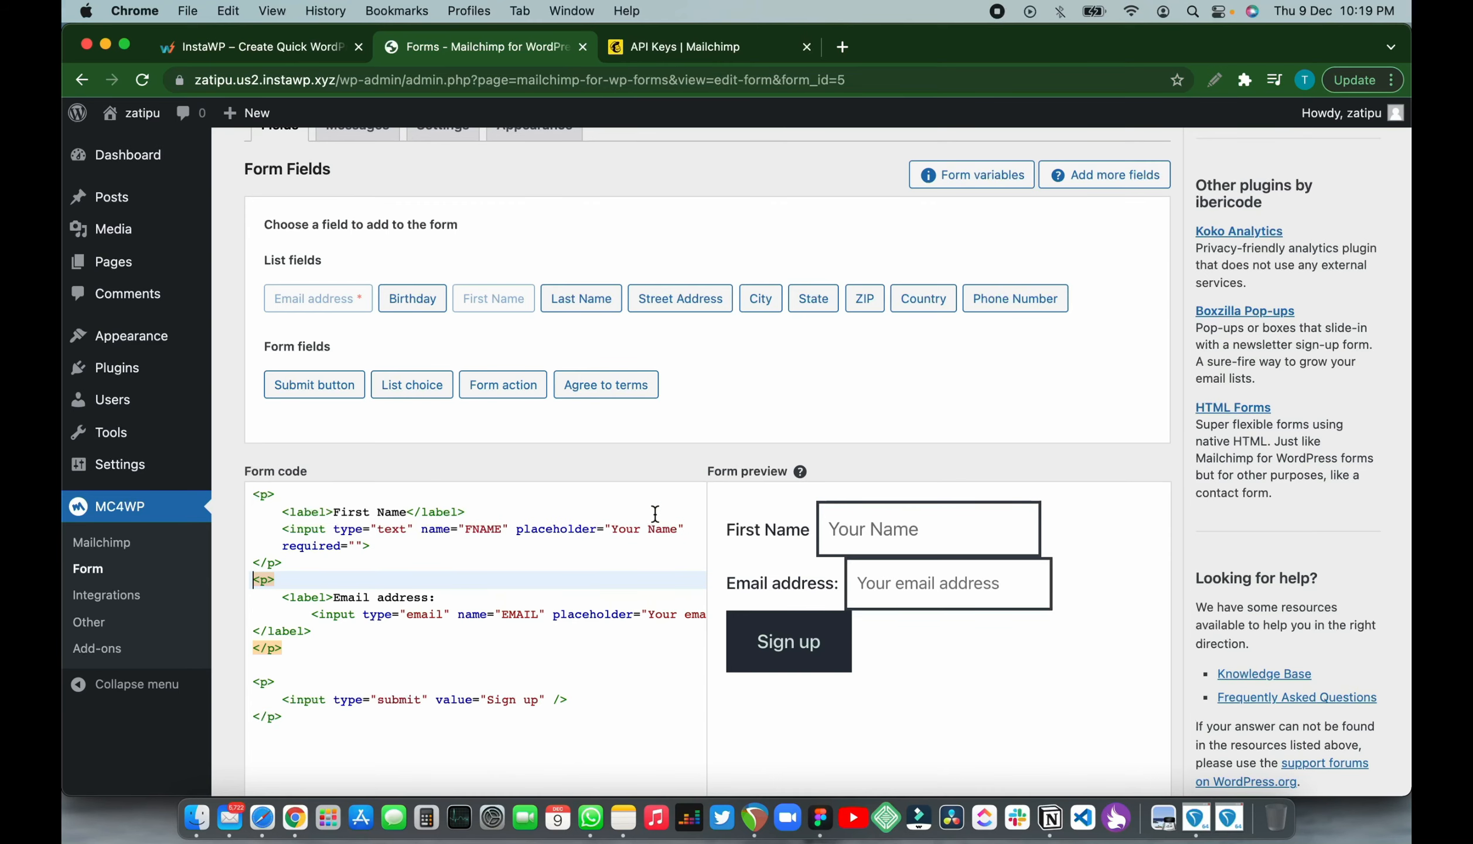
pyautogui.scroll(2, 655, 514)
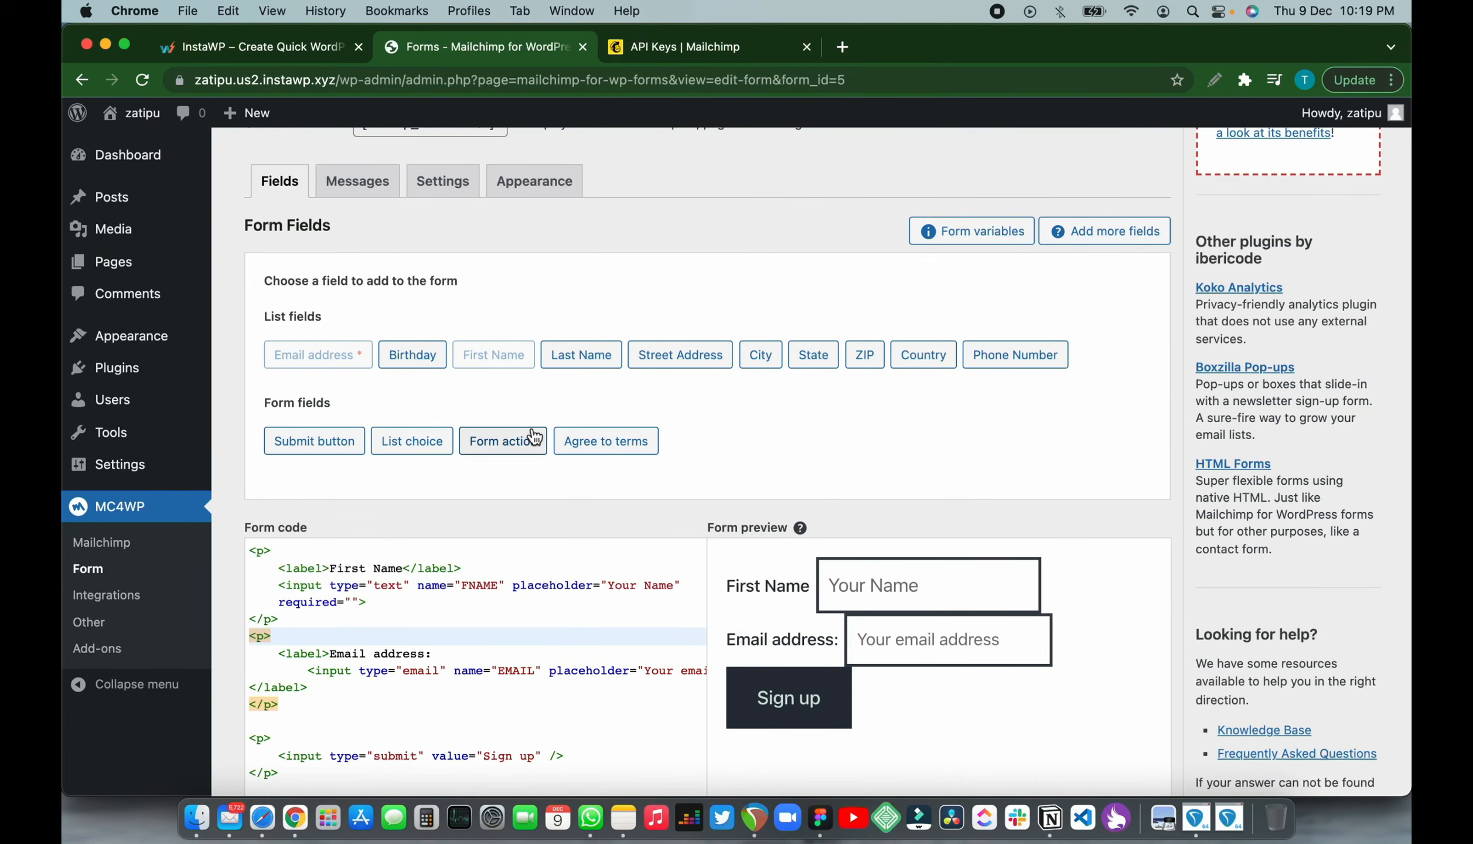
pyautogui.scroll(4, 529, 437)
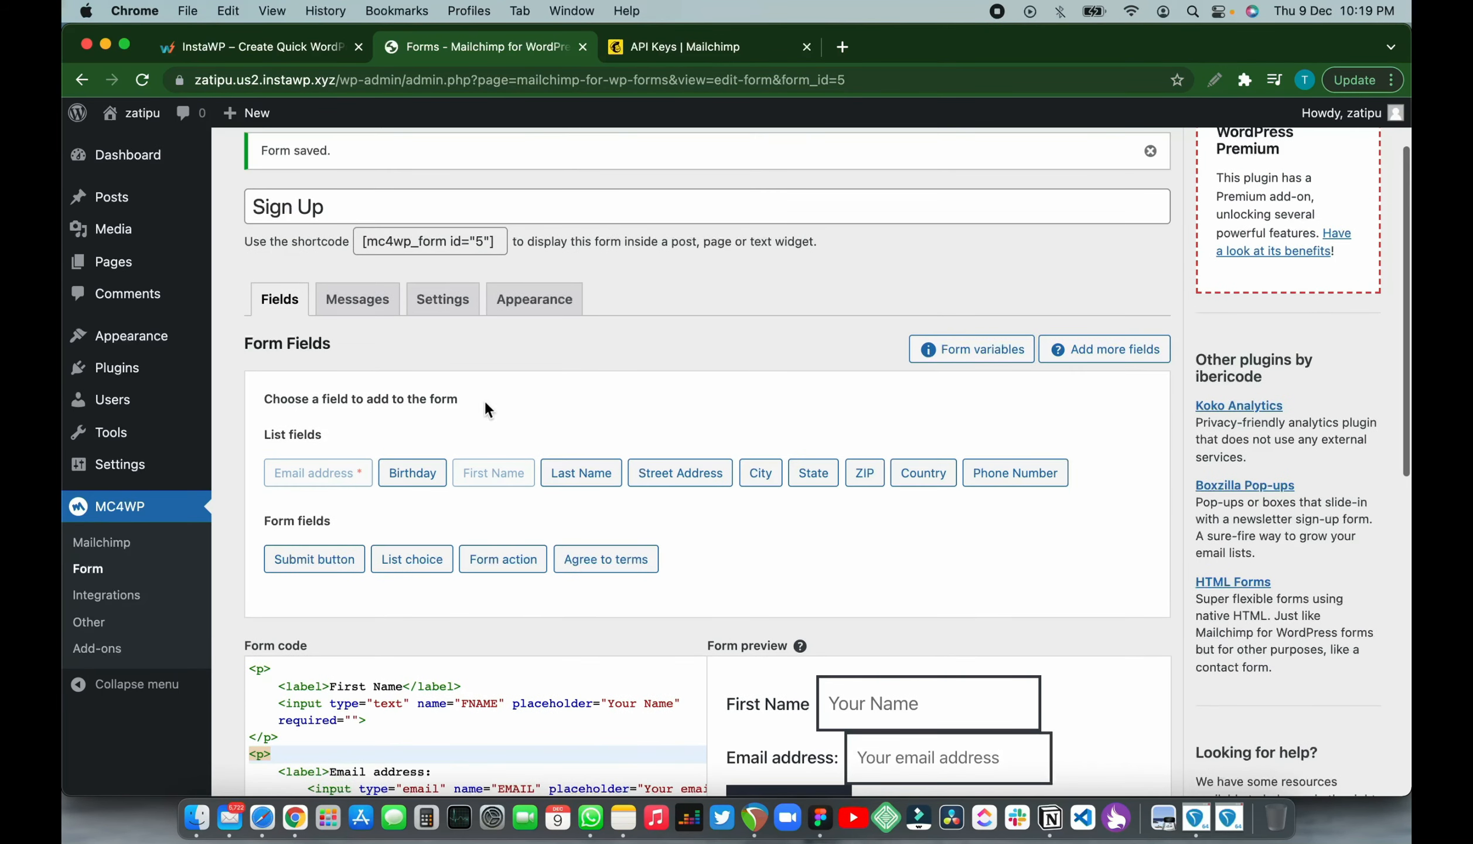
pyautogui.click(367, 309)
pyautogui.scroll(-4, 498, 546)
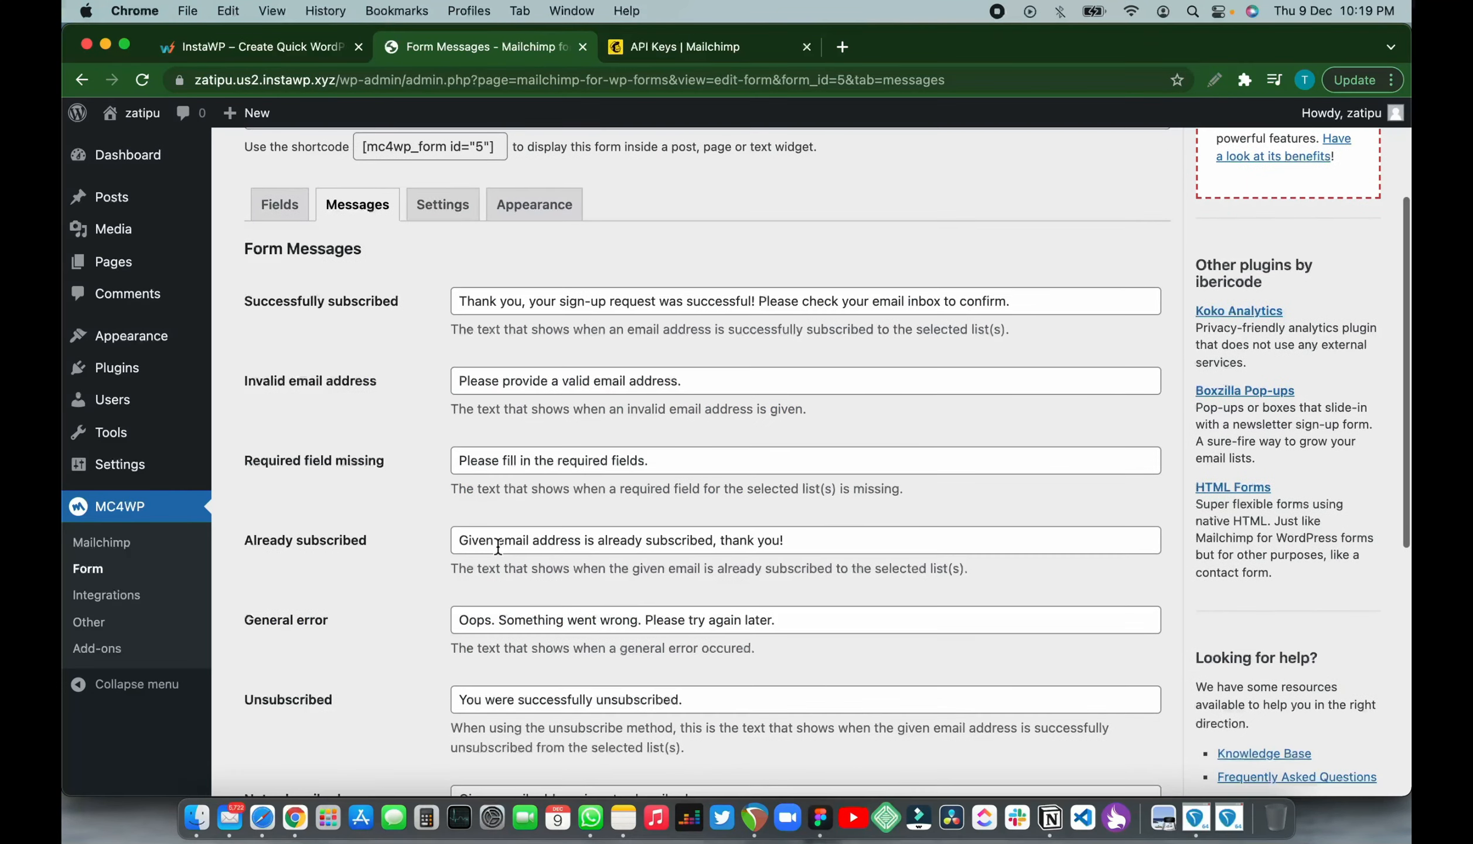
pyautogui.scroll(1, 498, 546)
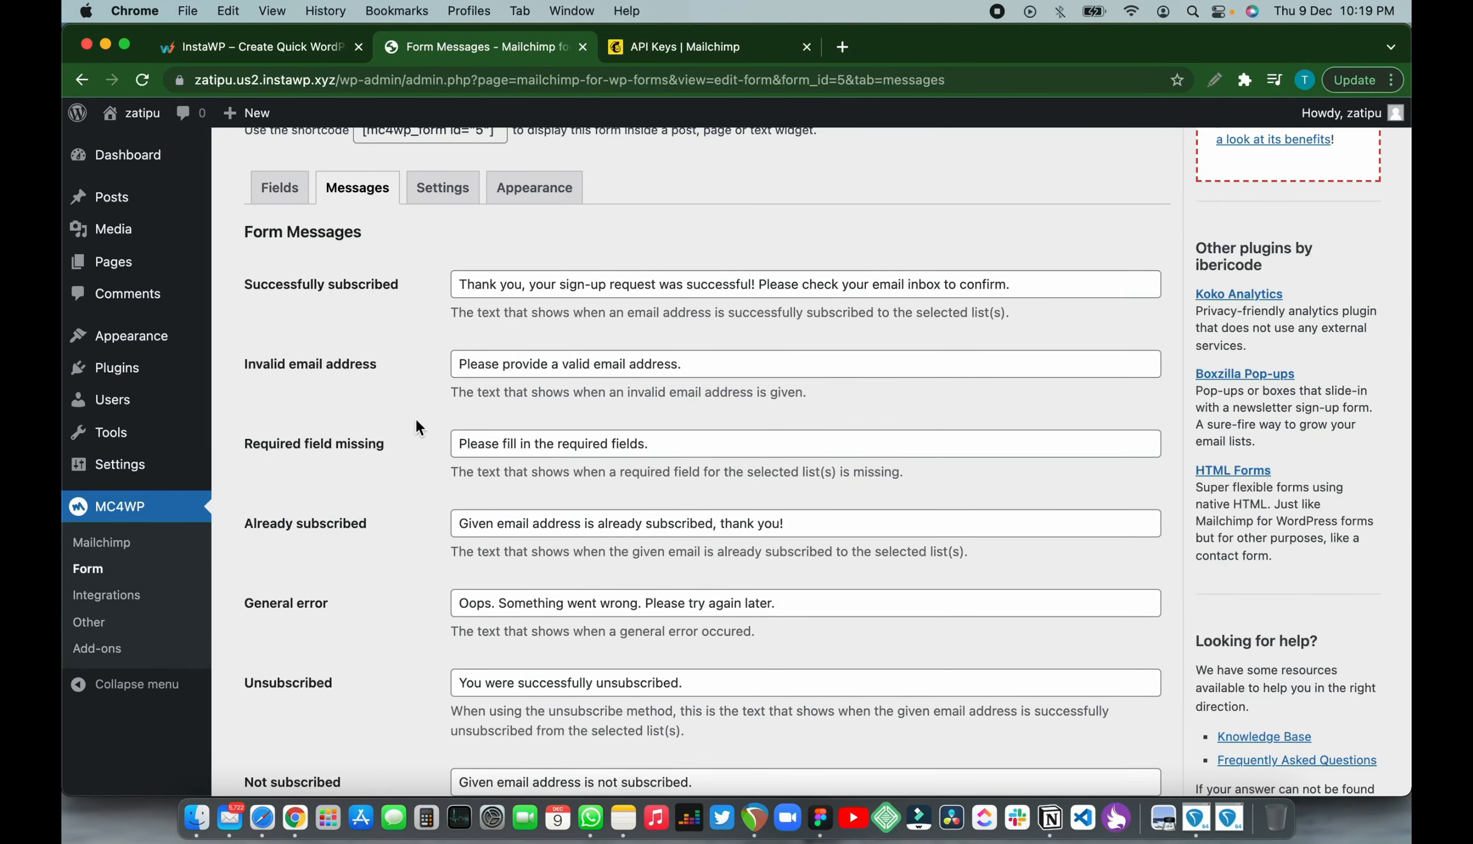
pyautogui.scroll(3, 414, 416)
pyautogui.click(452, 343)
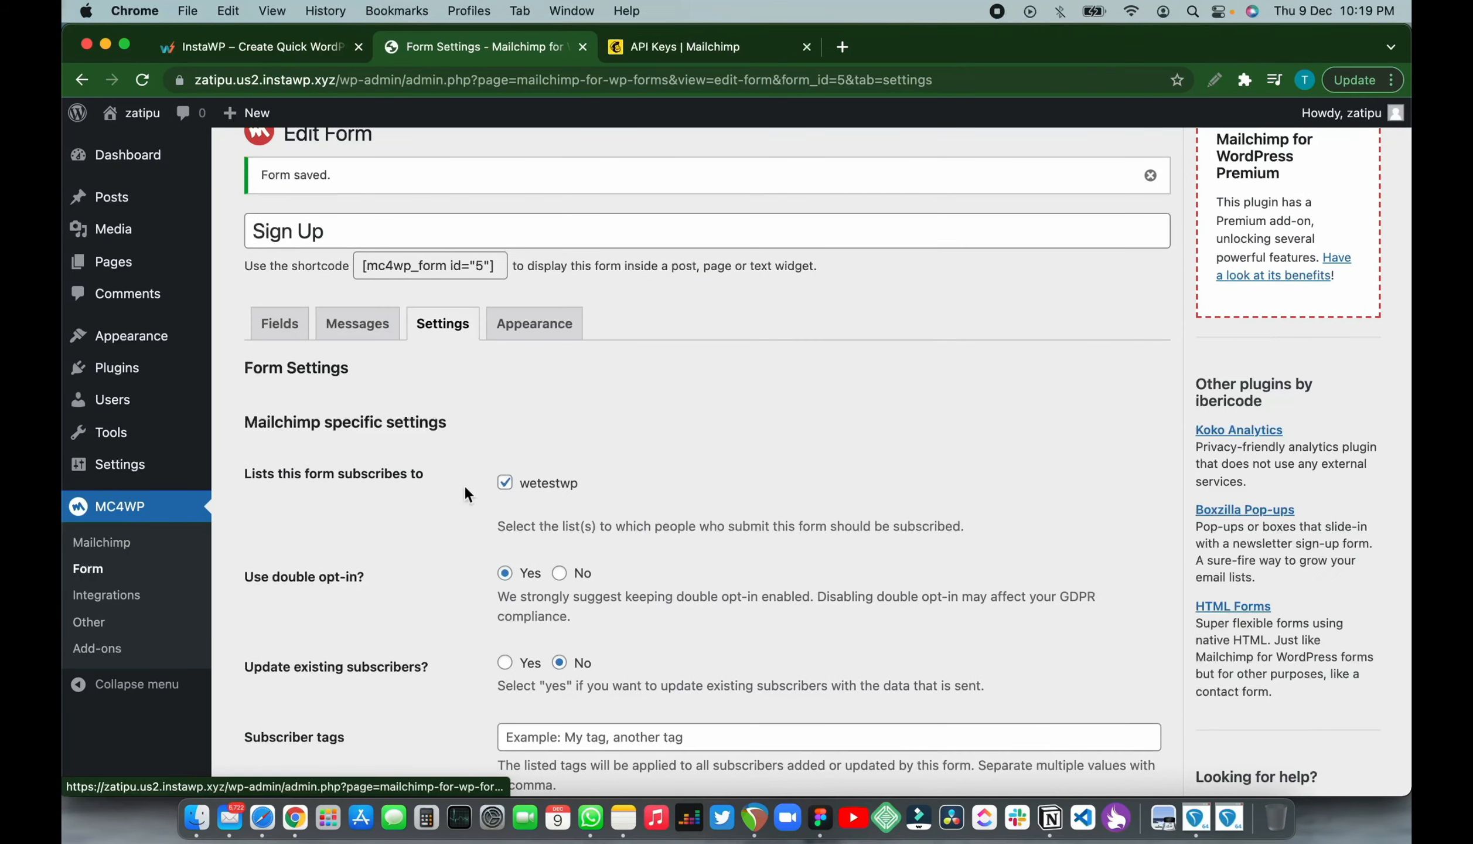
pyautogui.scroll(-5, 465, 536)
pyautogui.scroll(-2, 466, 540)
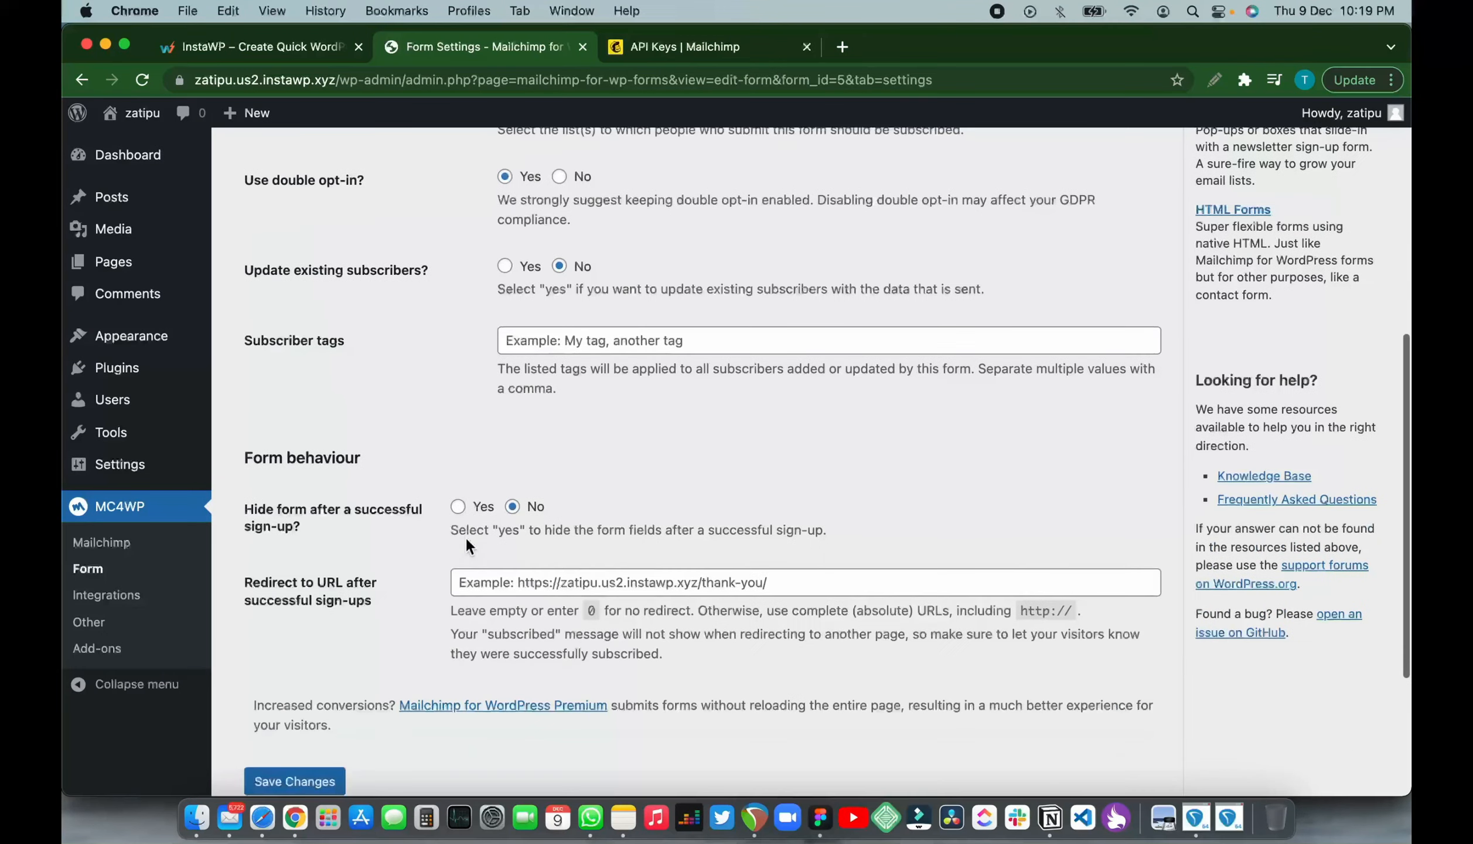
pyautogui.scroll(7, 466, 539)
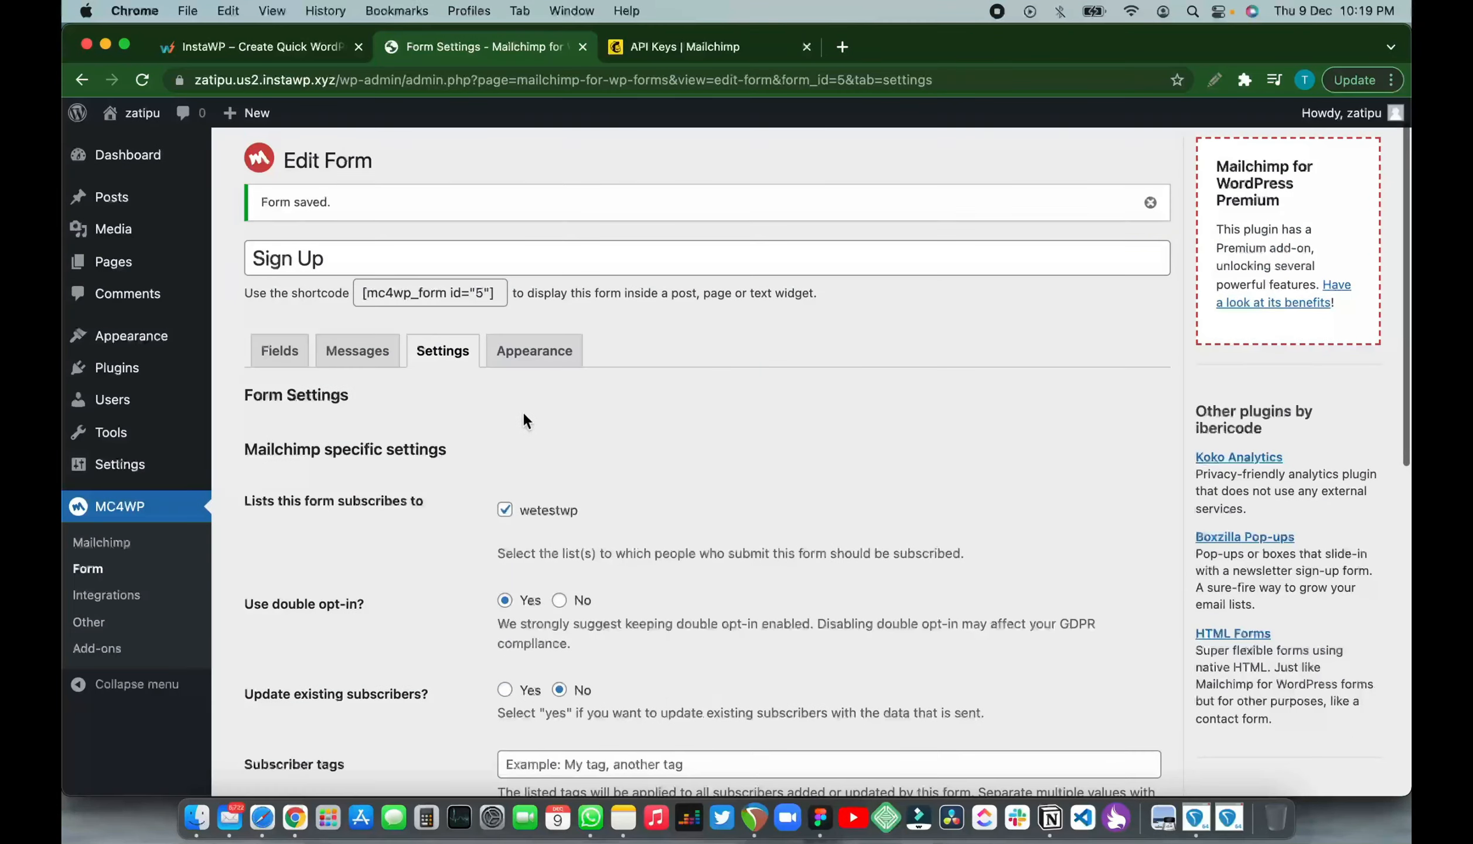
# - Set the Sign Up form's style to Basic and save the form changes
pyautogui.click(531, 343)
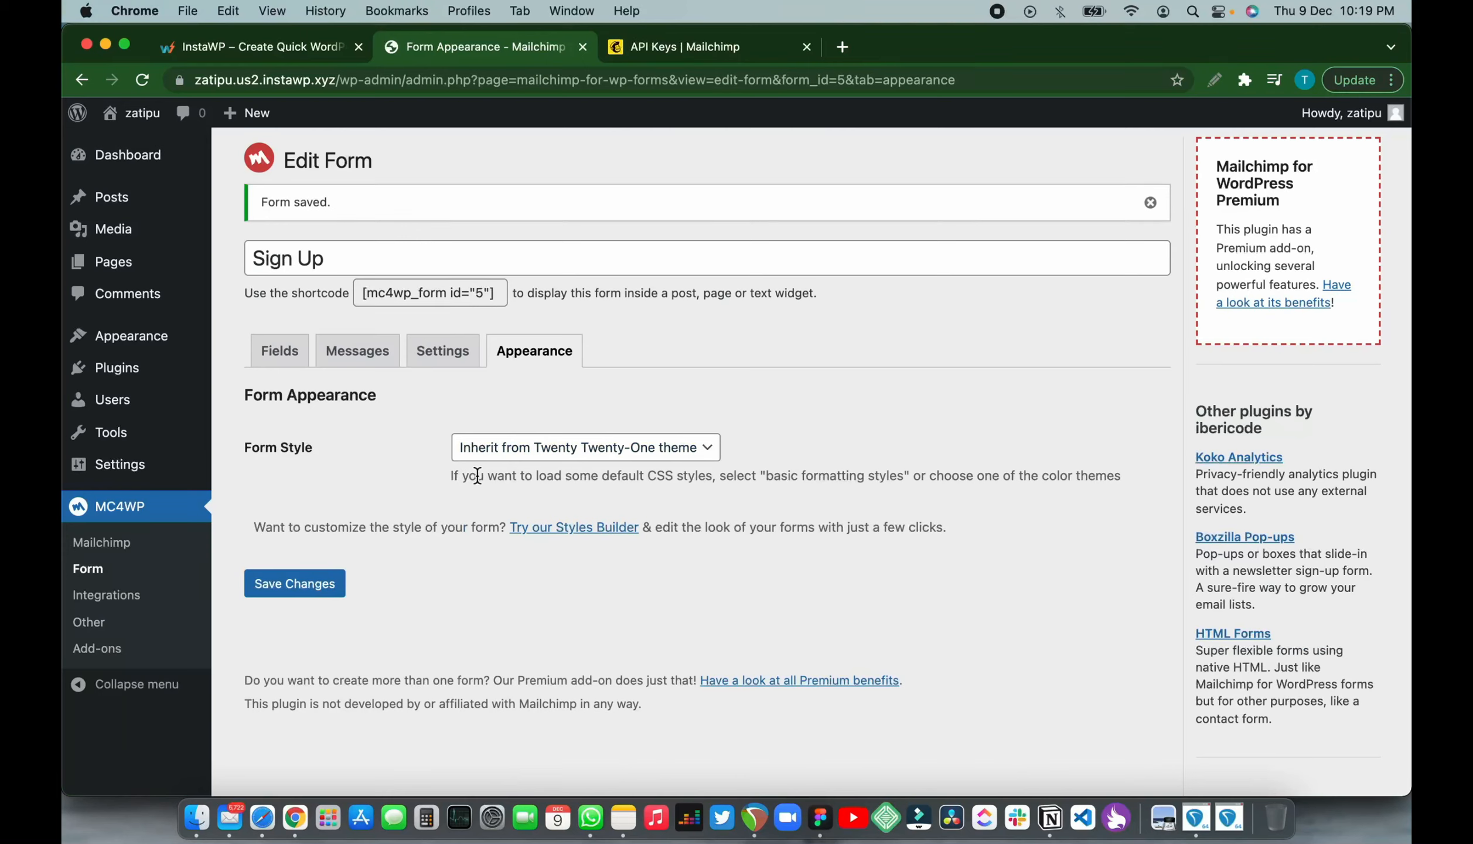
pyautogui.click(520, 454)
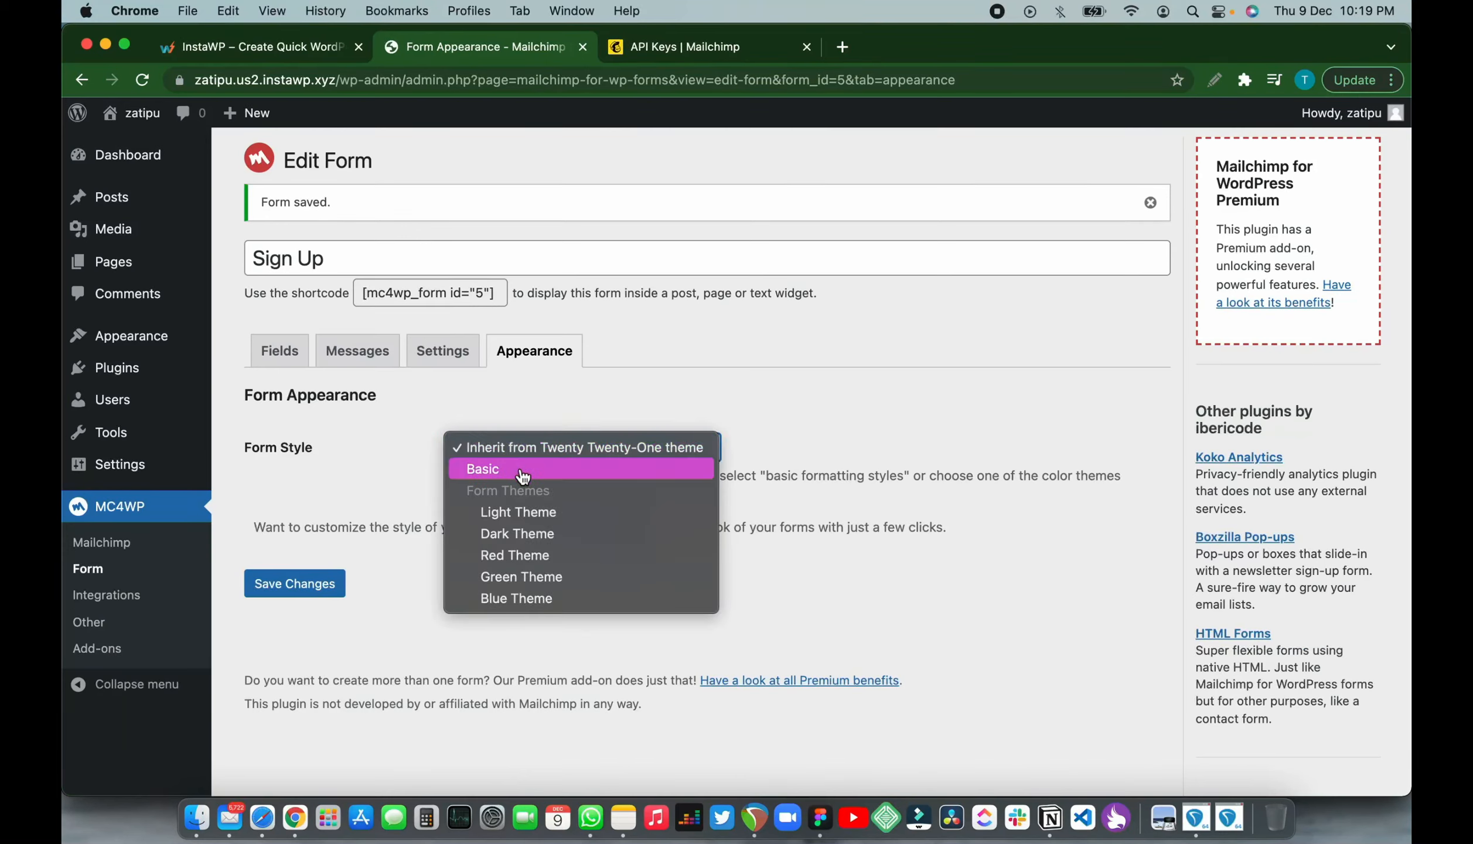
pyautogui.click(523, 471)
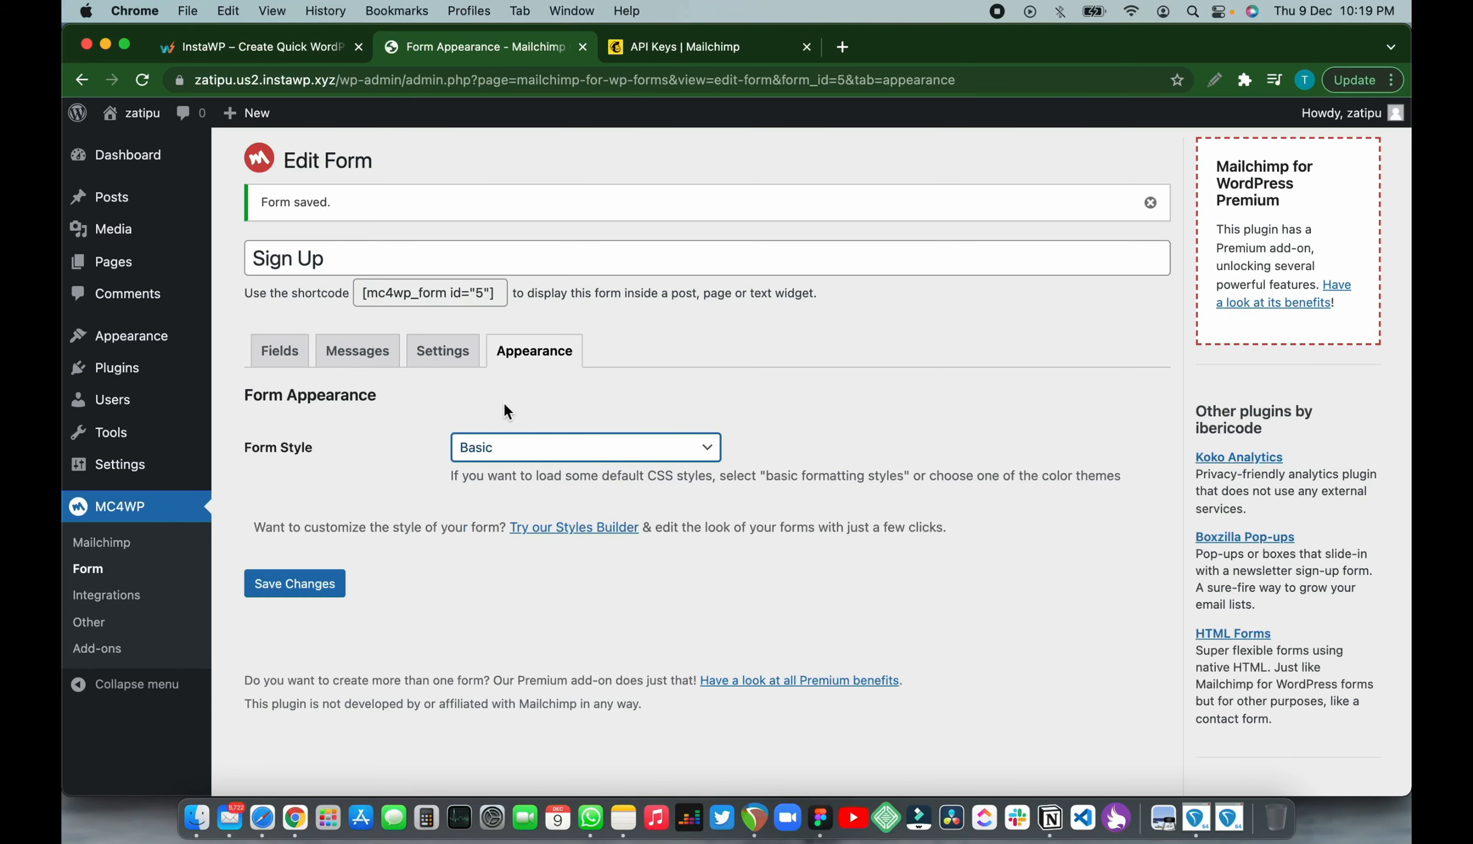
pyautogui.click(418, 408)
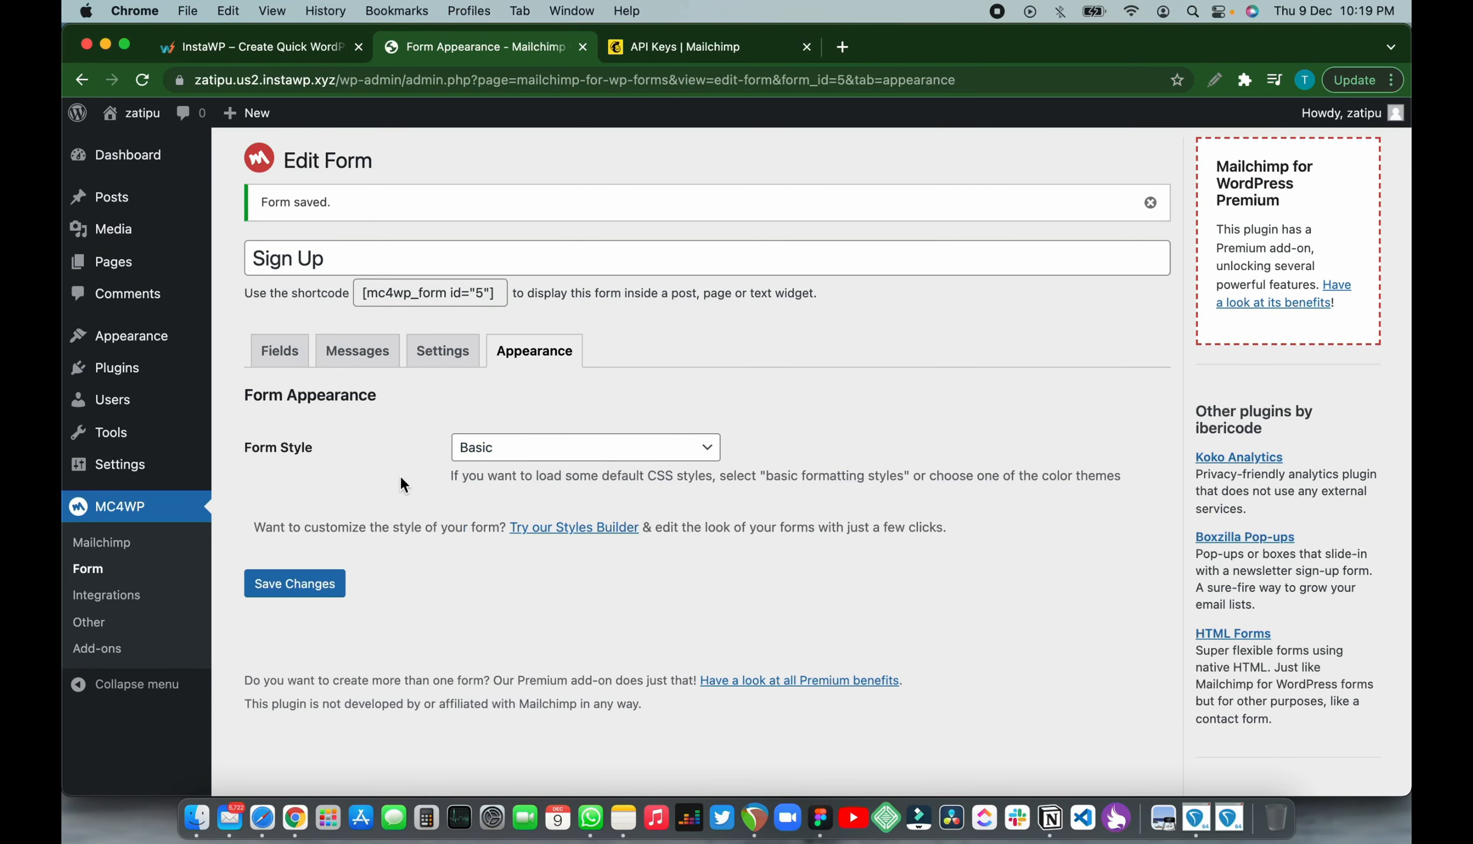
pyautogui.scroll(2, 399, 477)
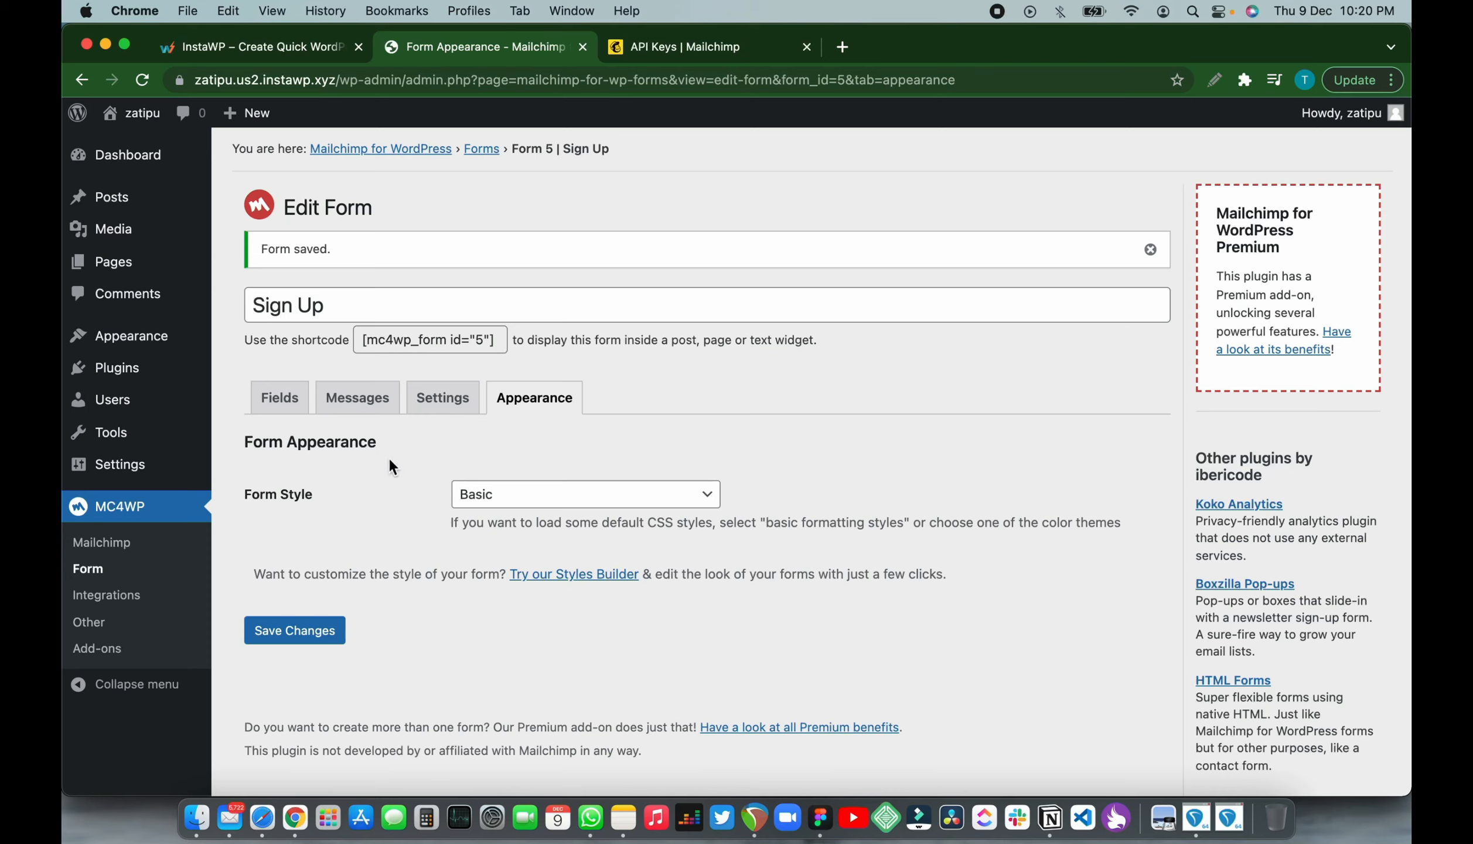
pyautogui.click(327, 632)
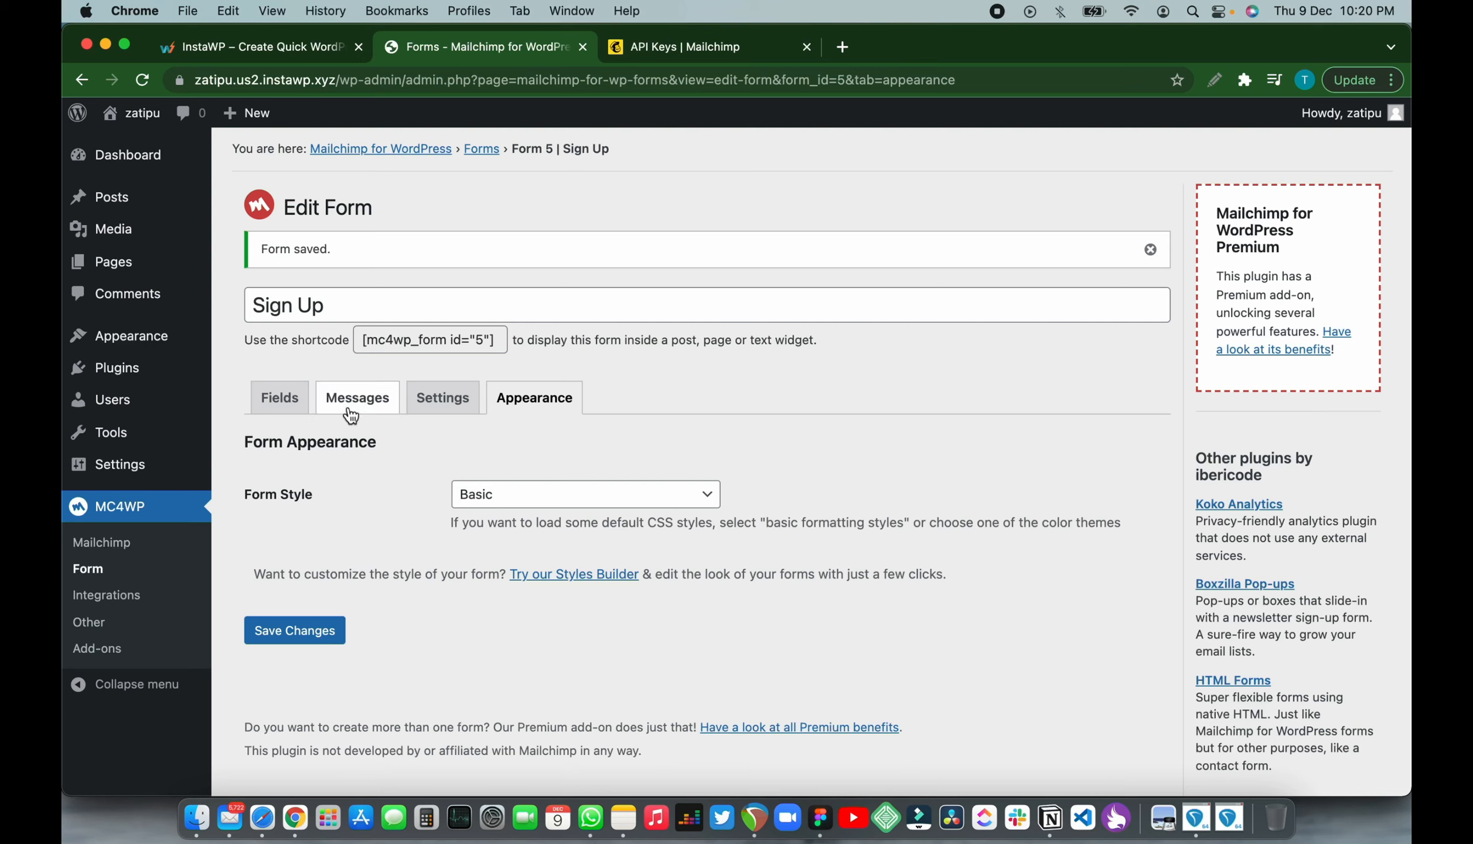
# - Open the "Hello world!" post for editing and dismiss the block editor's welcome guide
pyautogui.click(120, 198)
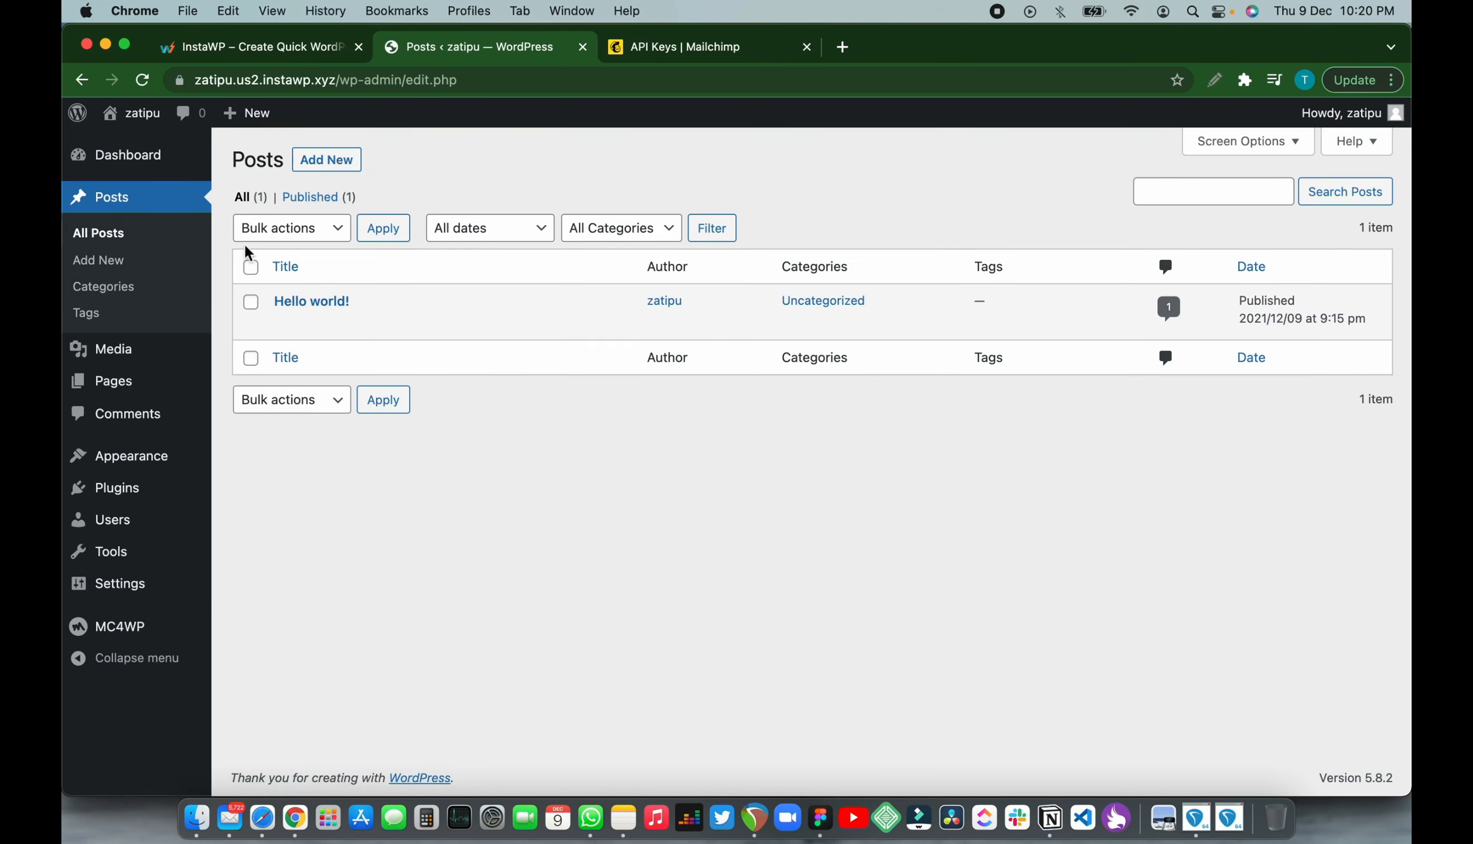
pyautogui.click(313, 305)
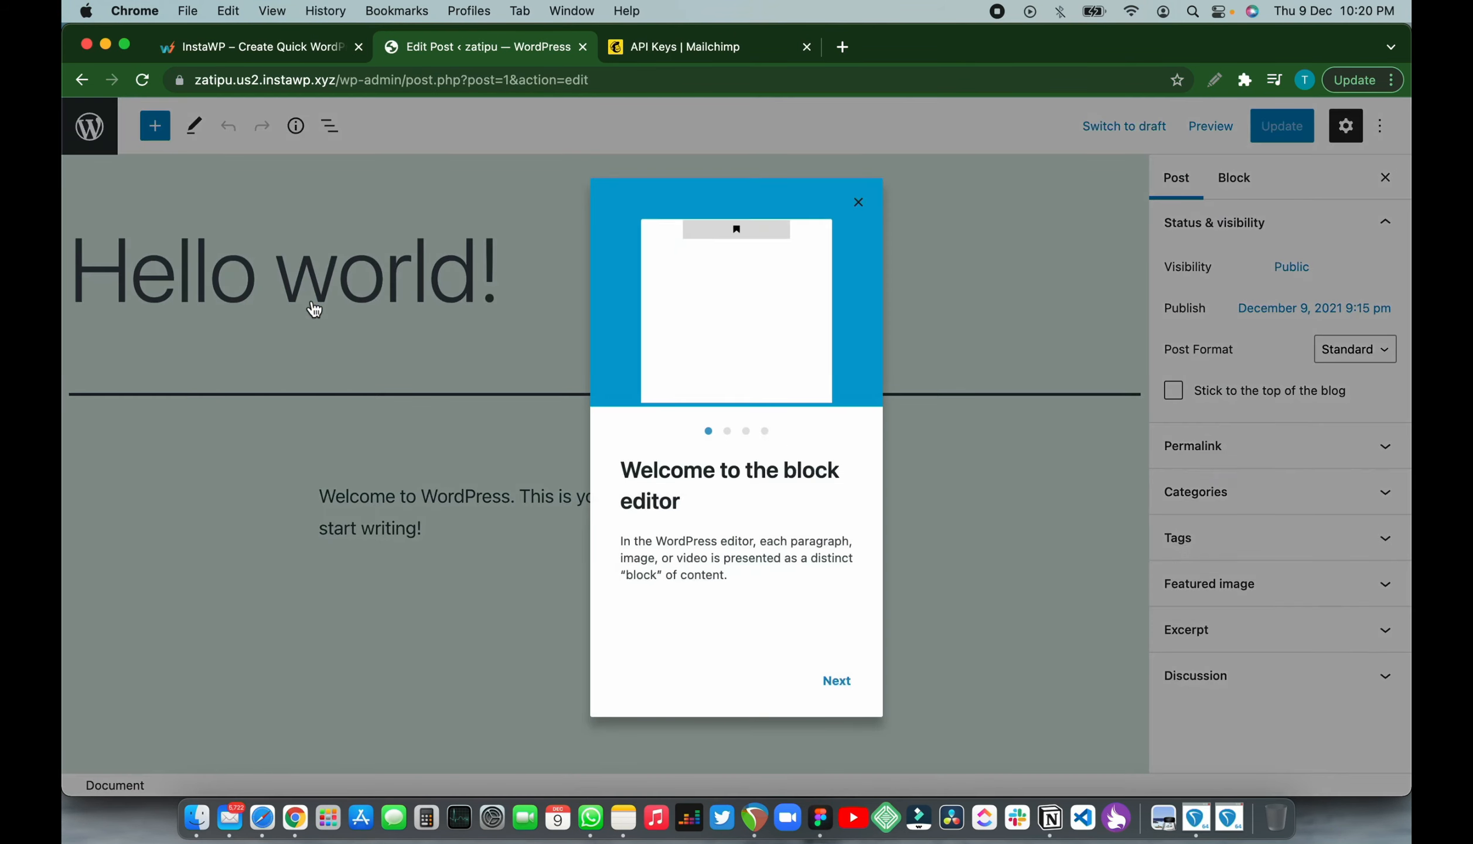
pyautogui.click(857, 203)
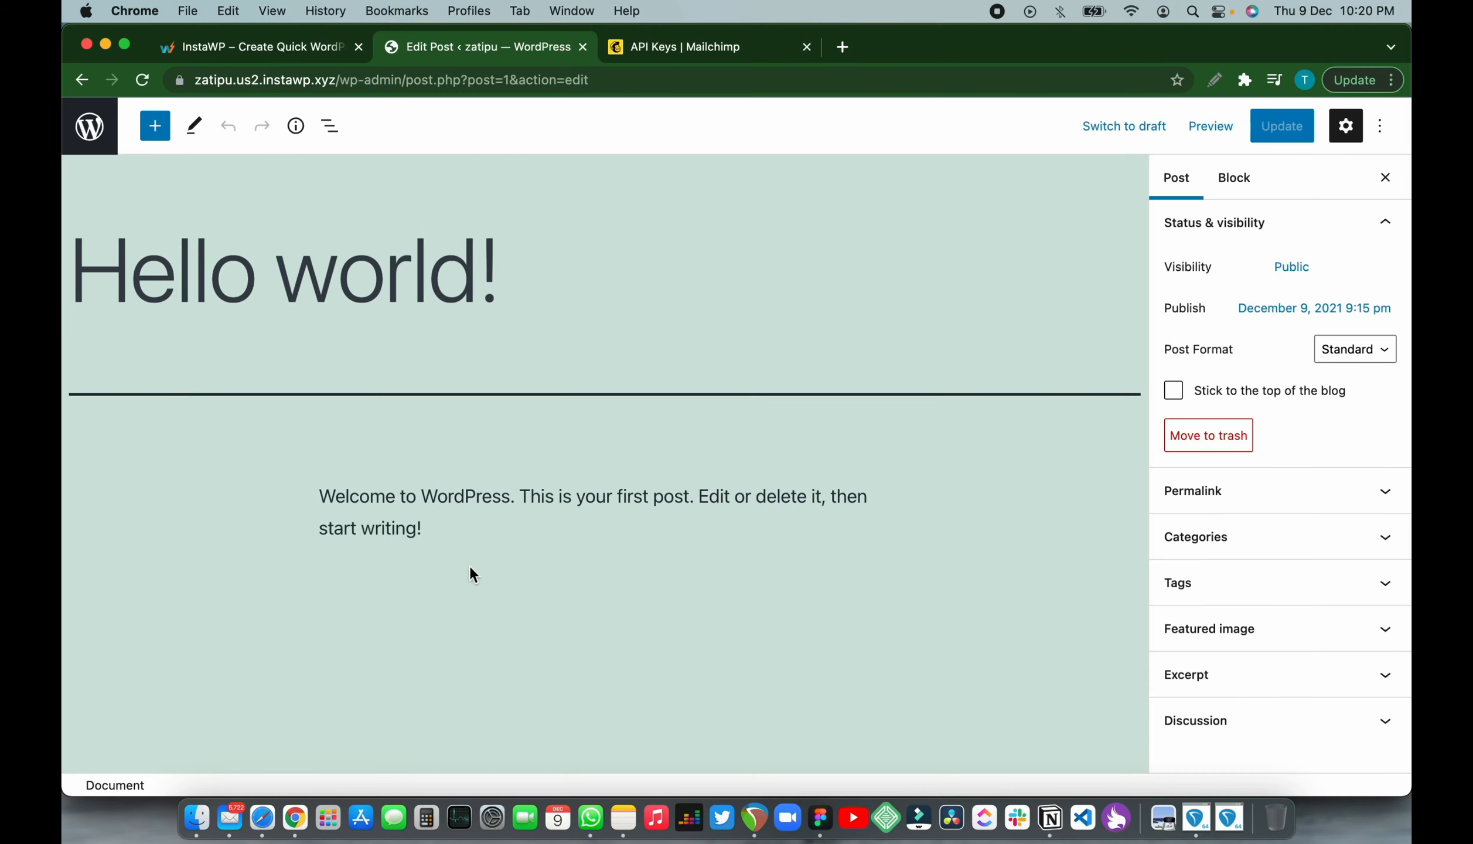
pyautogui.scroll(-2, 467, 566)
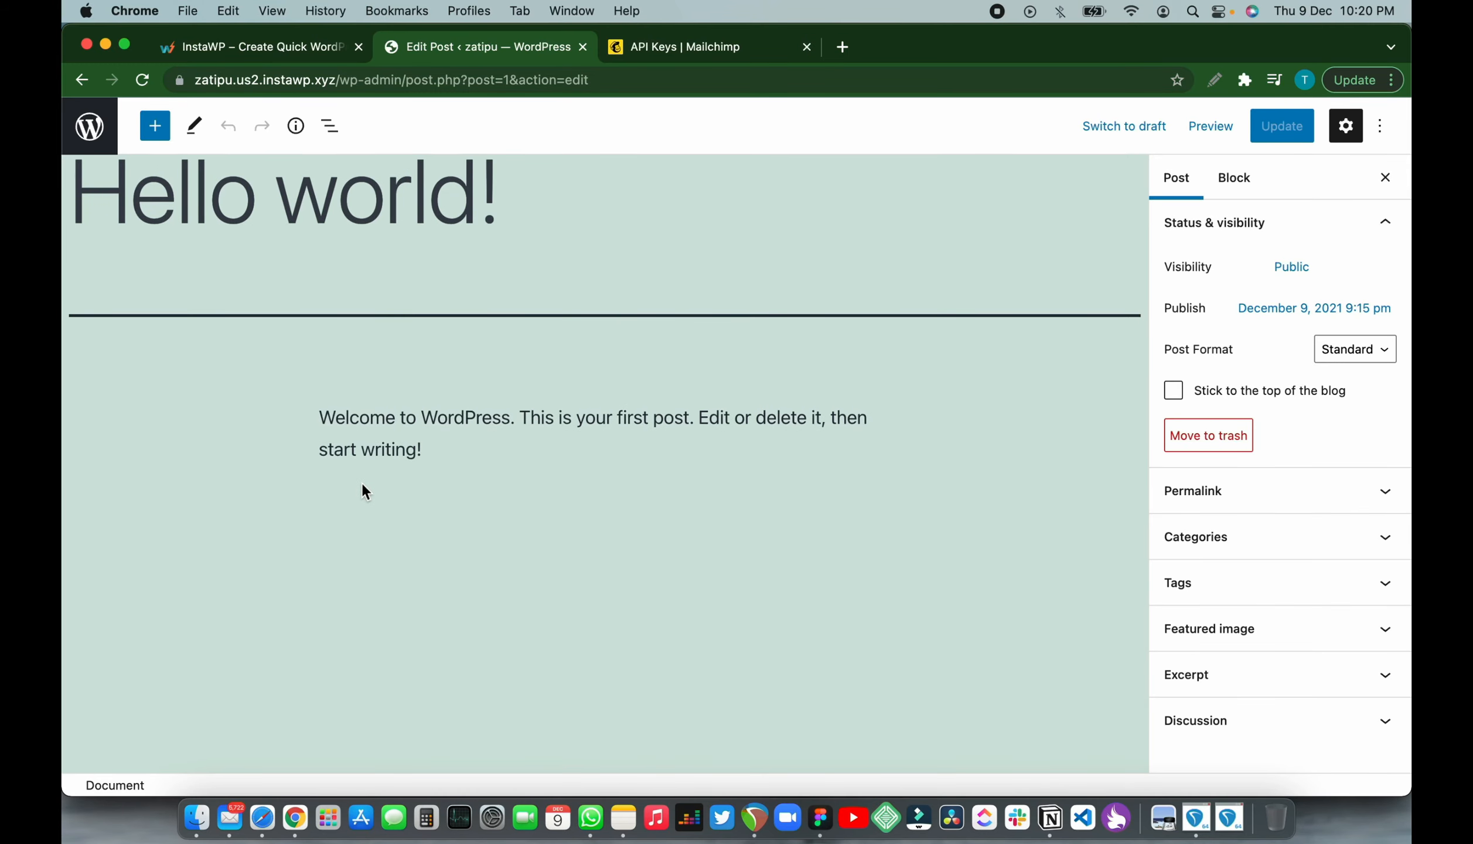
# - Insert a Mailchimp for WordPress Form block below the post's paragraph, with Sign Up as its form
pyautogui.click(156, 133)
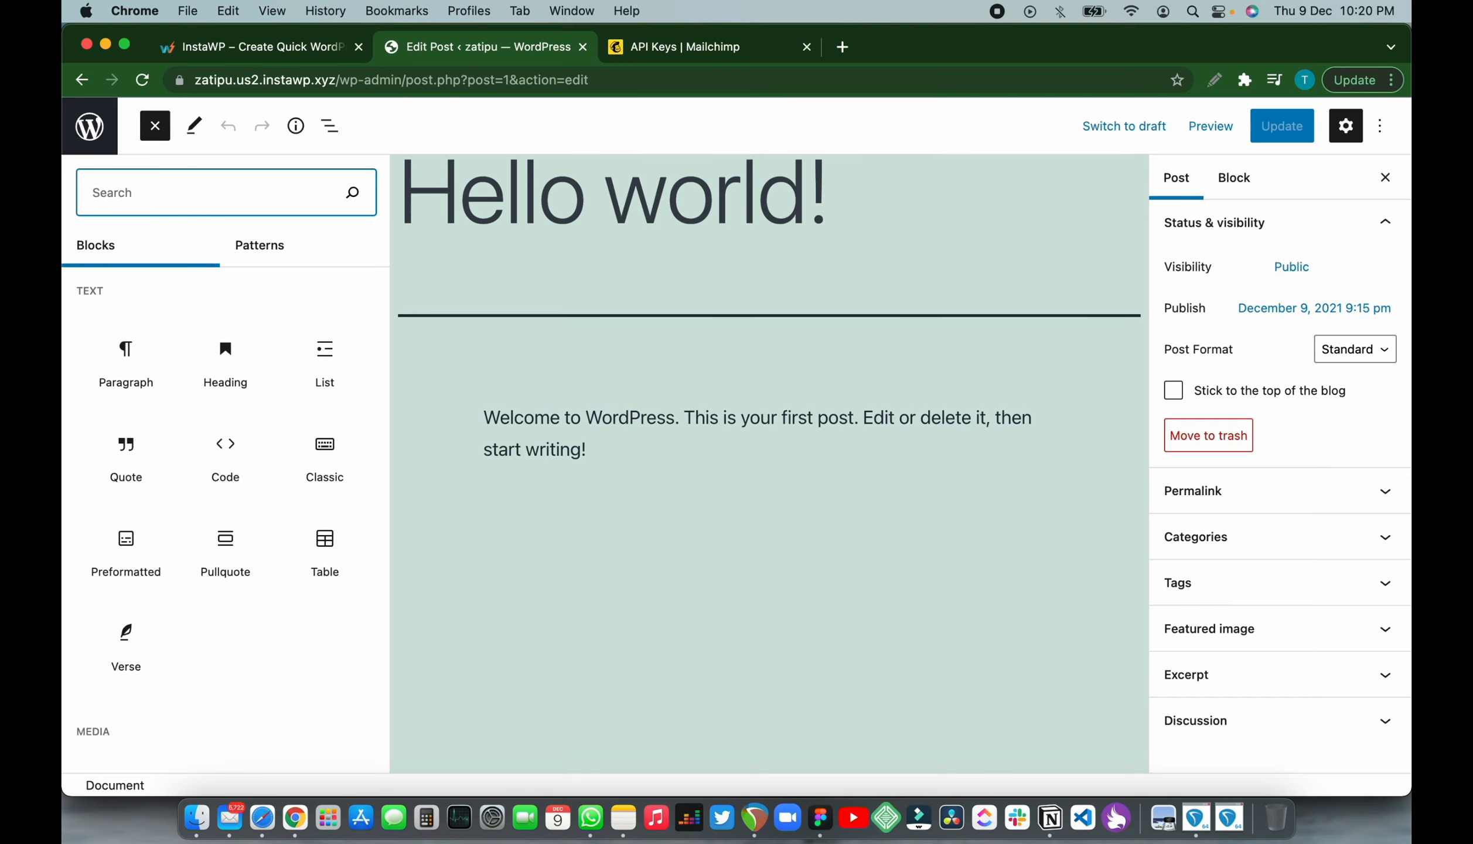
pyautogui.write('mail')
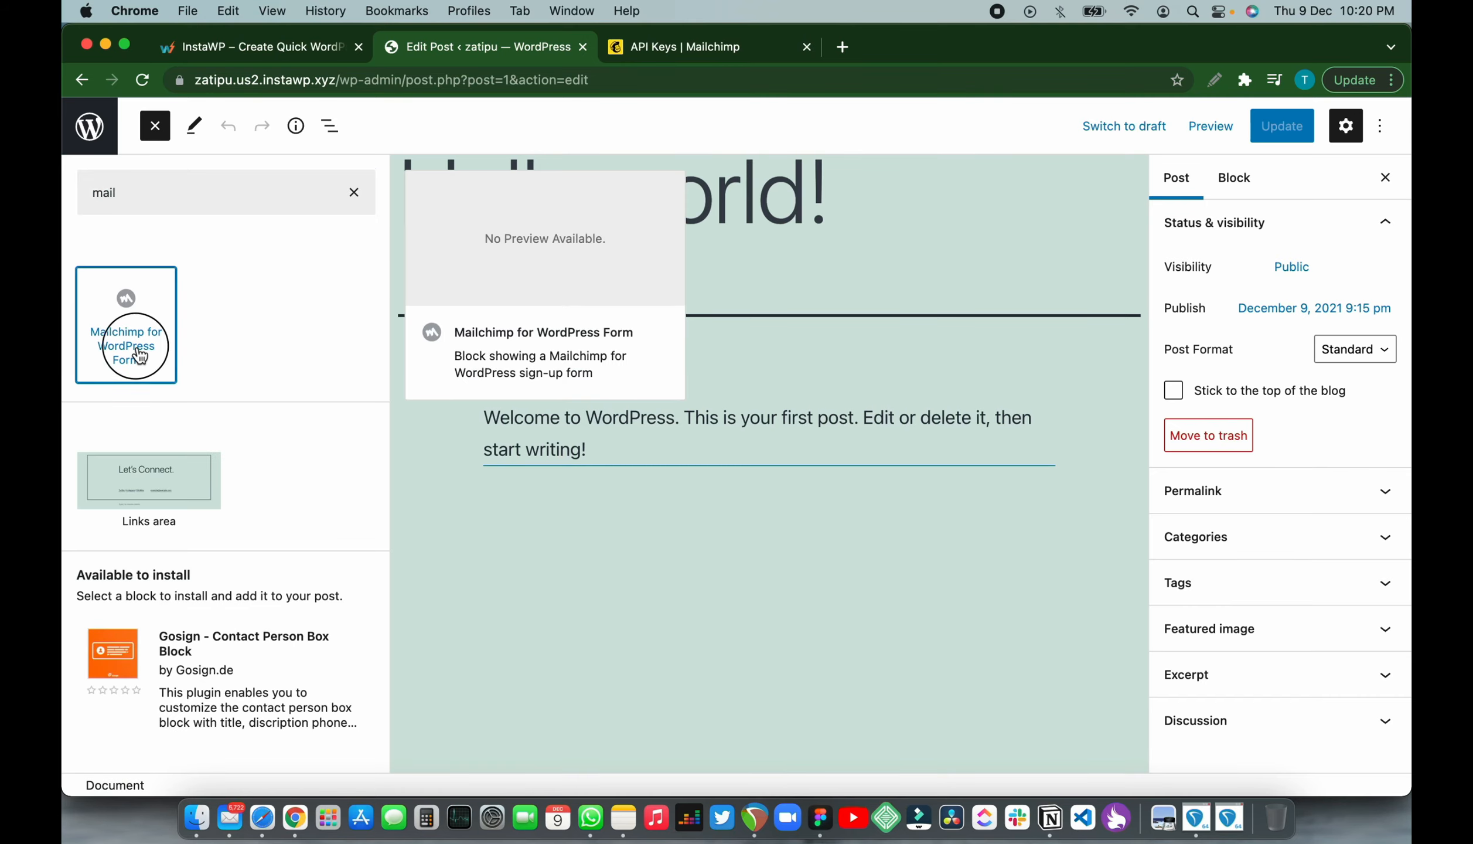
pyautogui.click(140, 355)
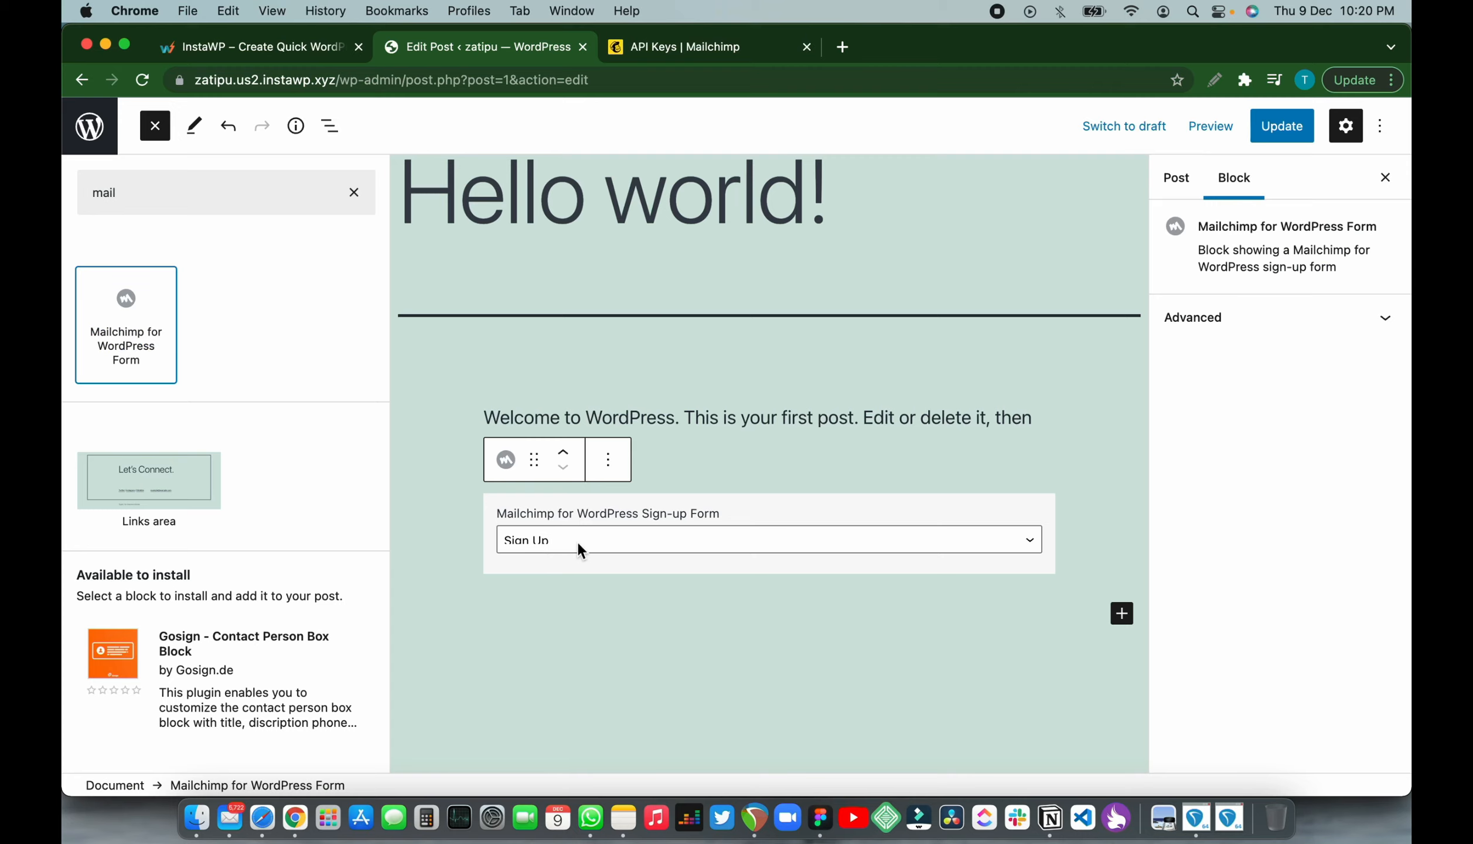
pyautogui.scroll(-1, 577, 540)
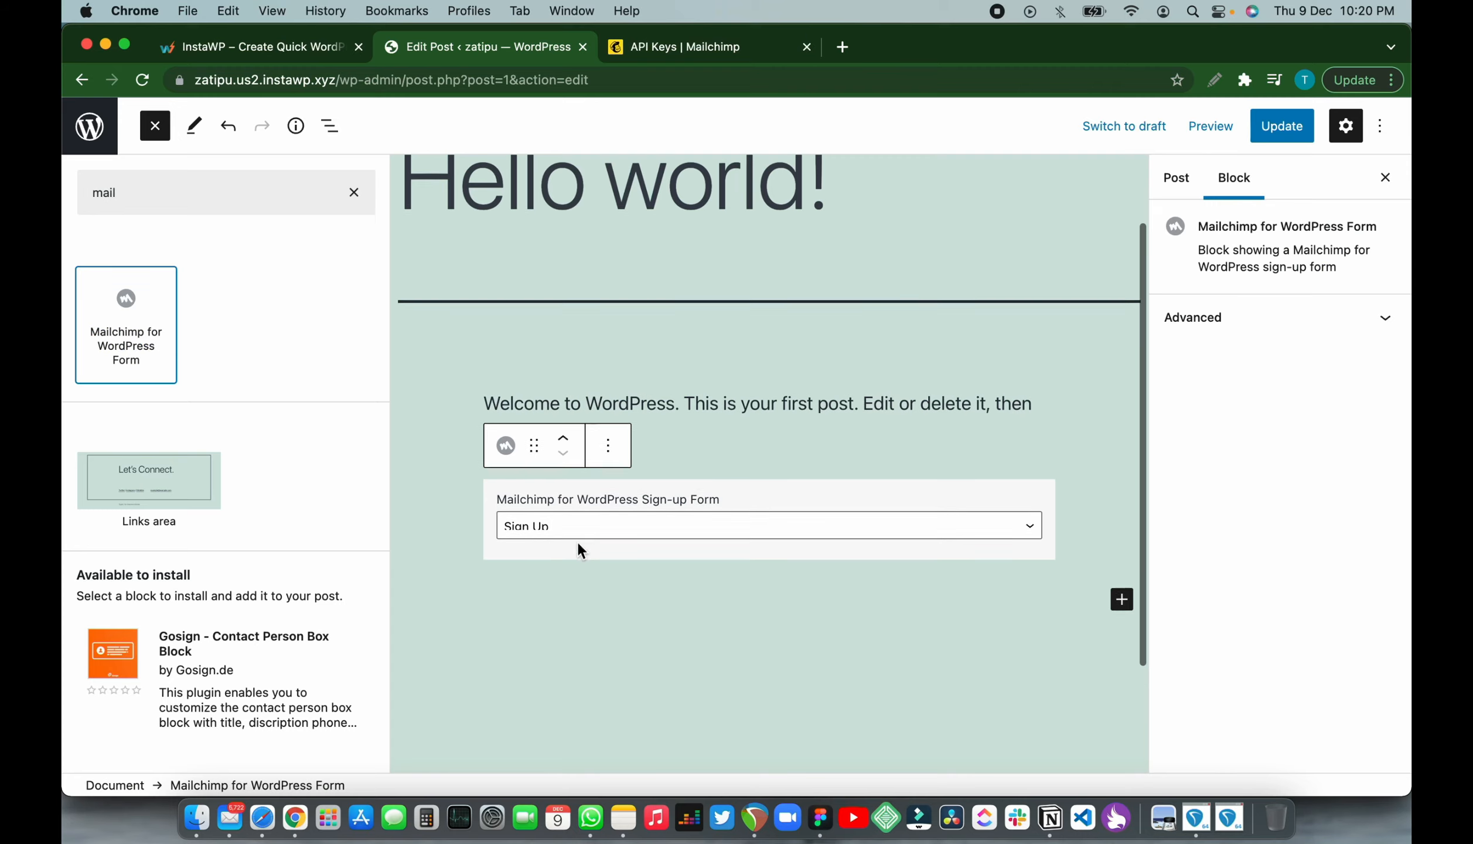
pyautogui.click(541, 514)
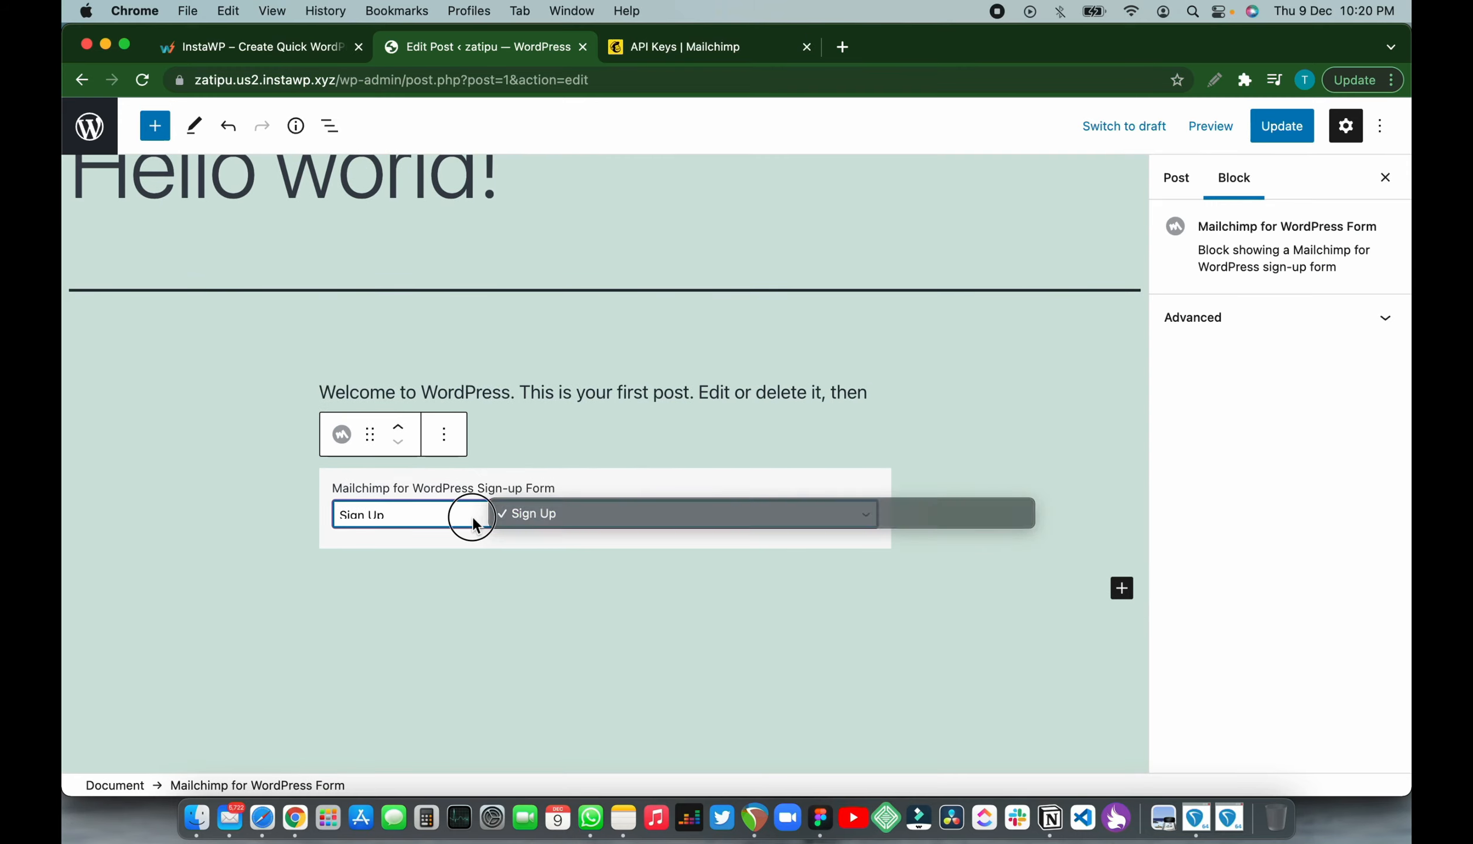
pyautogui.click(472, 518)
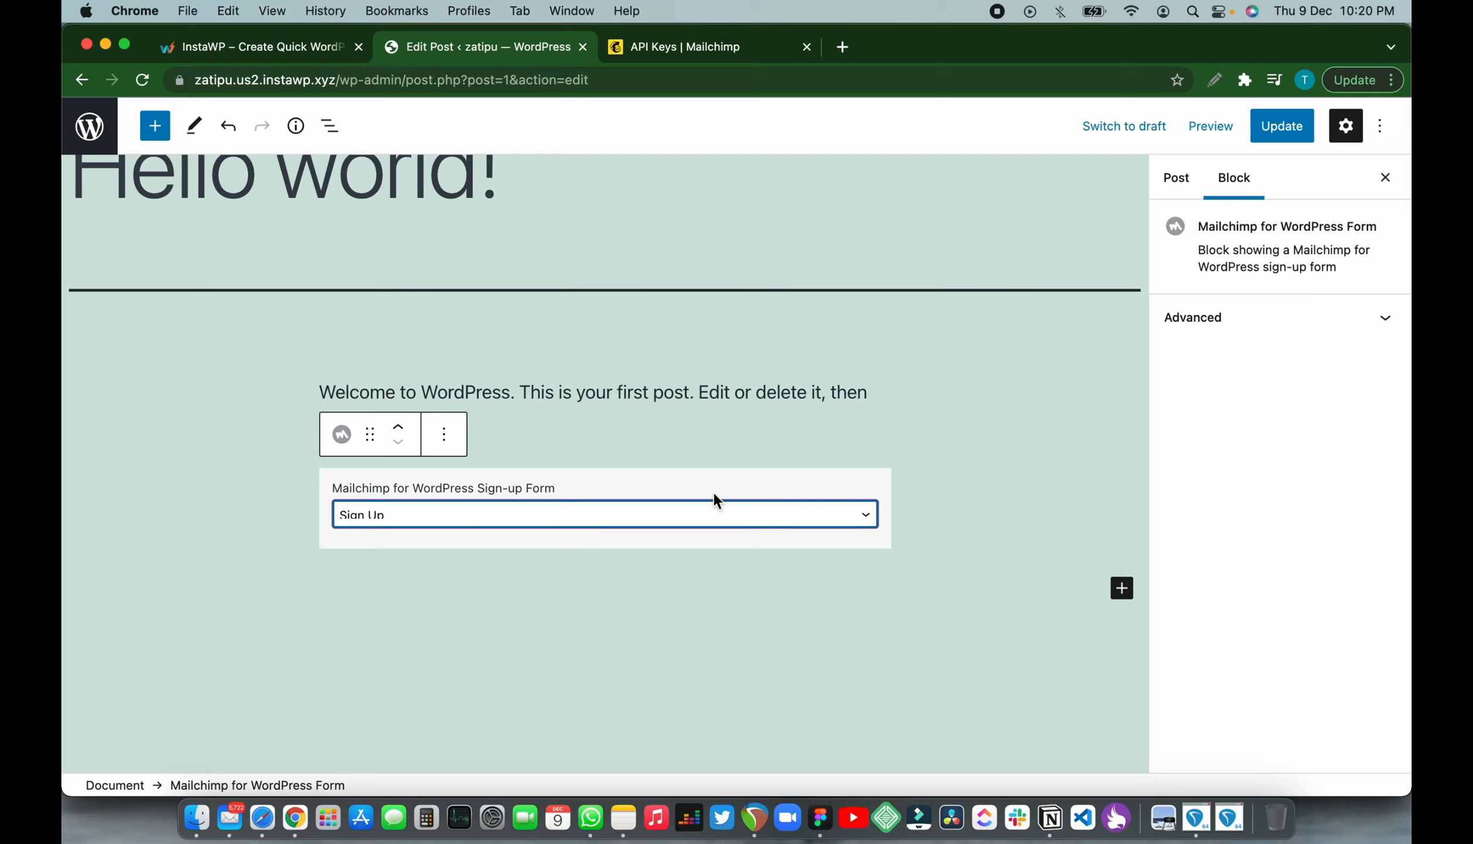
# - Preview the "Hello world!" post in a new tab and inspect the embedded sign-up form
pyautogui.click(1206, 134)
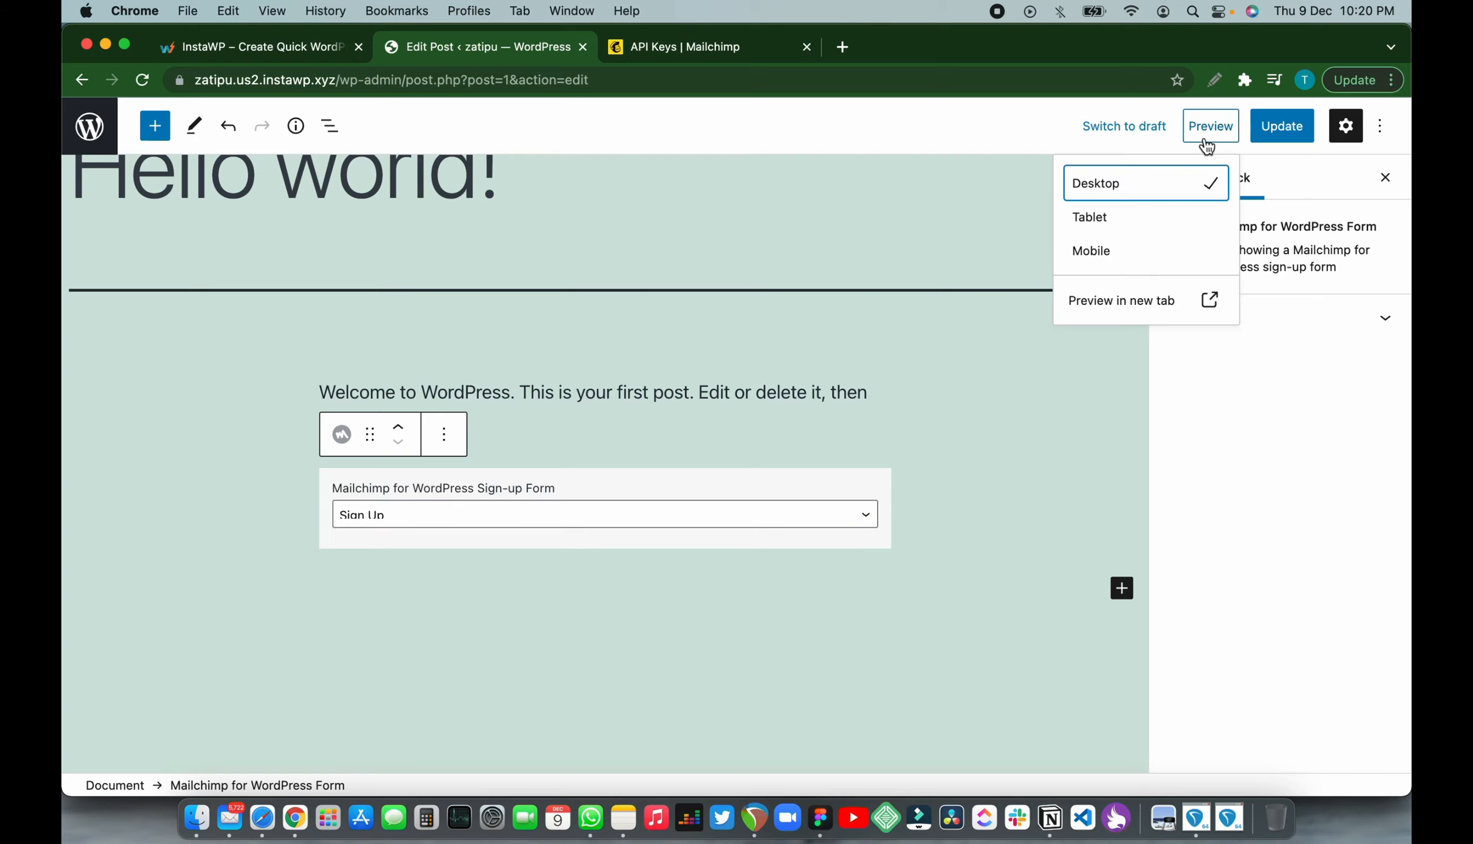
pyautogui.click(1121, 300)
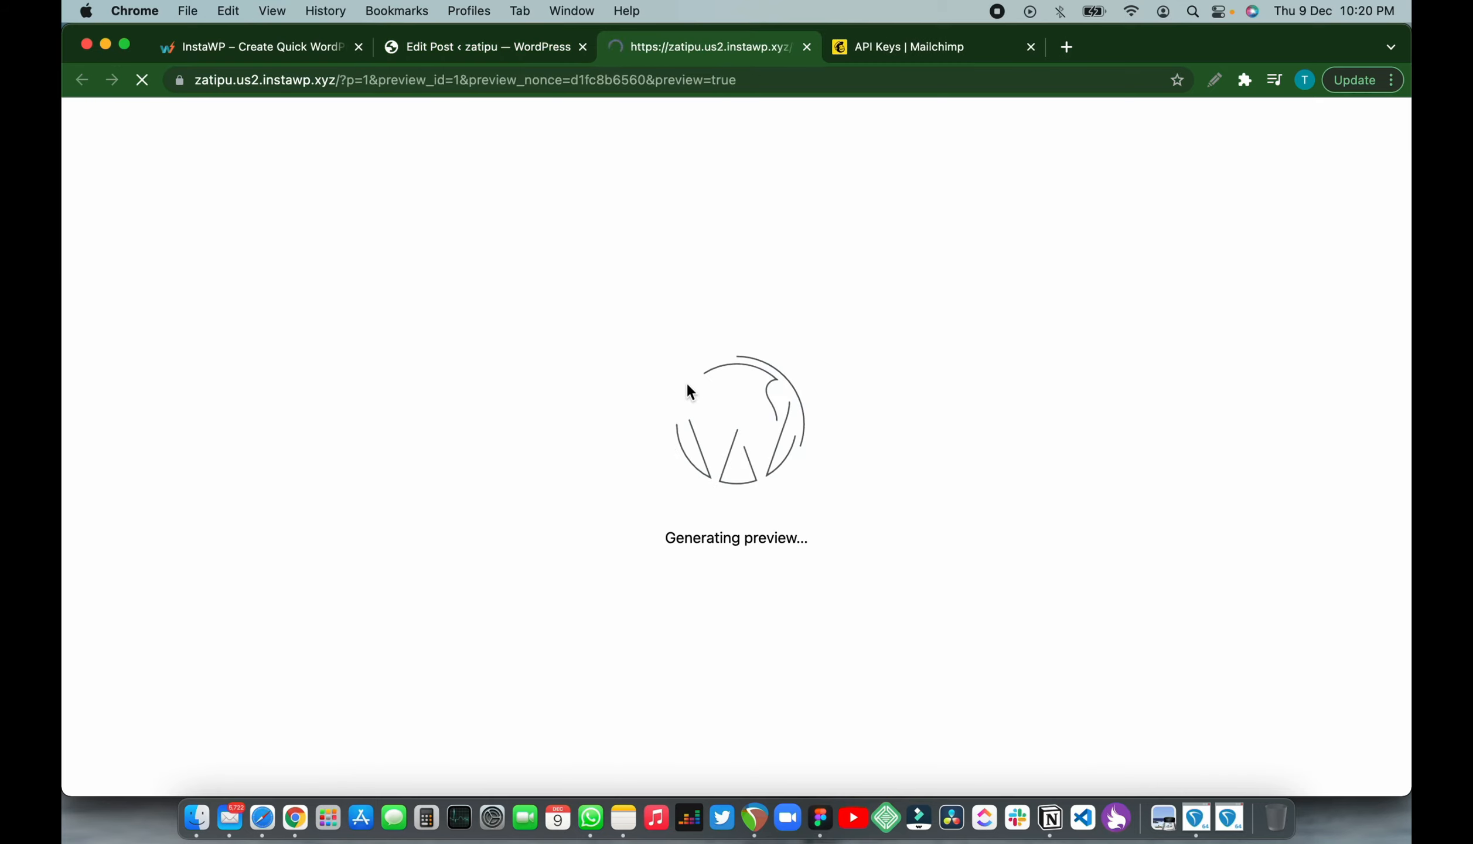
pyautogui.scroll(-3, 625, 541)
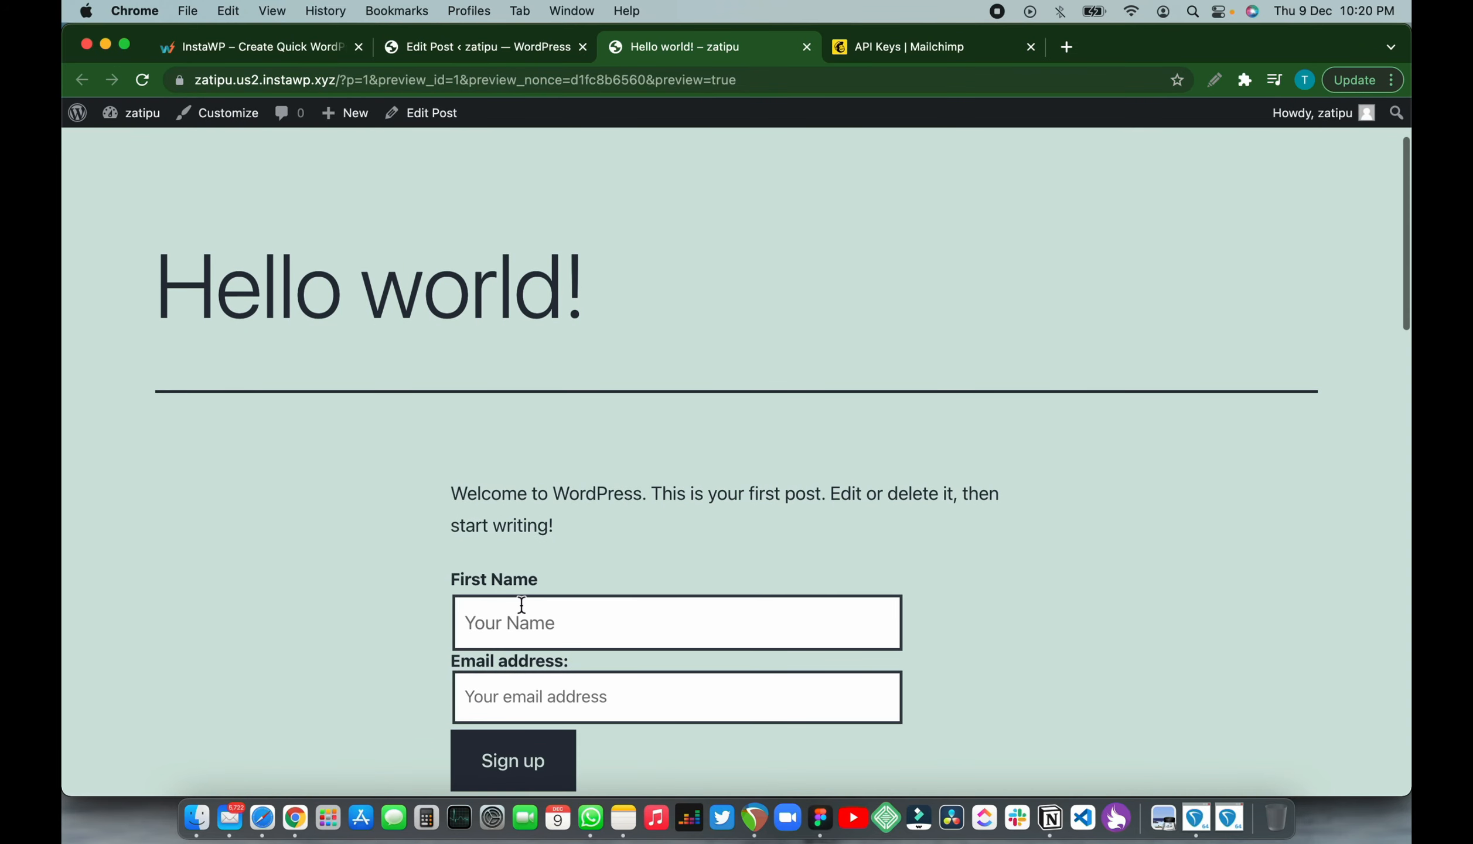
# - Enter the subscriber's first name in the previewed post's sign-up form and move on to its email address field
pyautogui.scroll(-2, 526, 611)
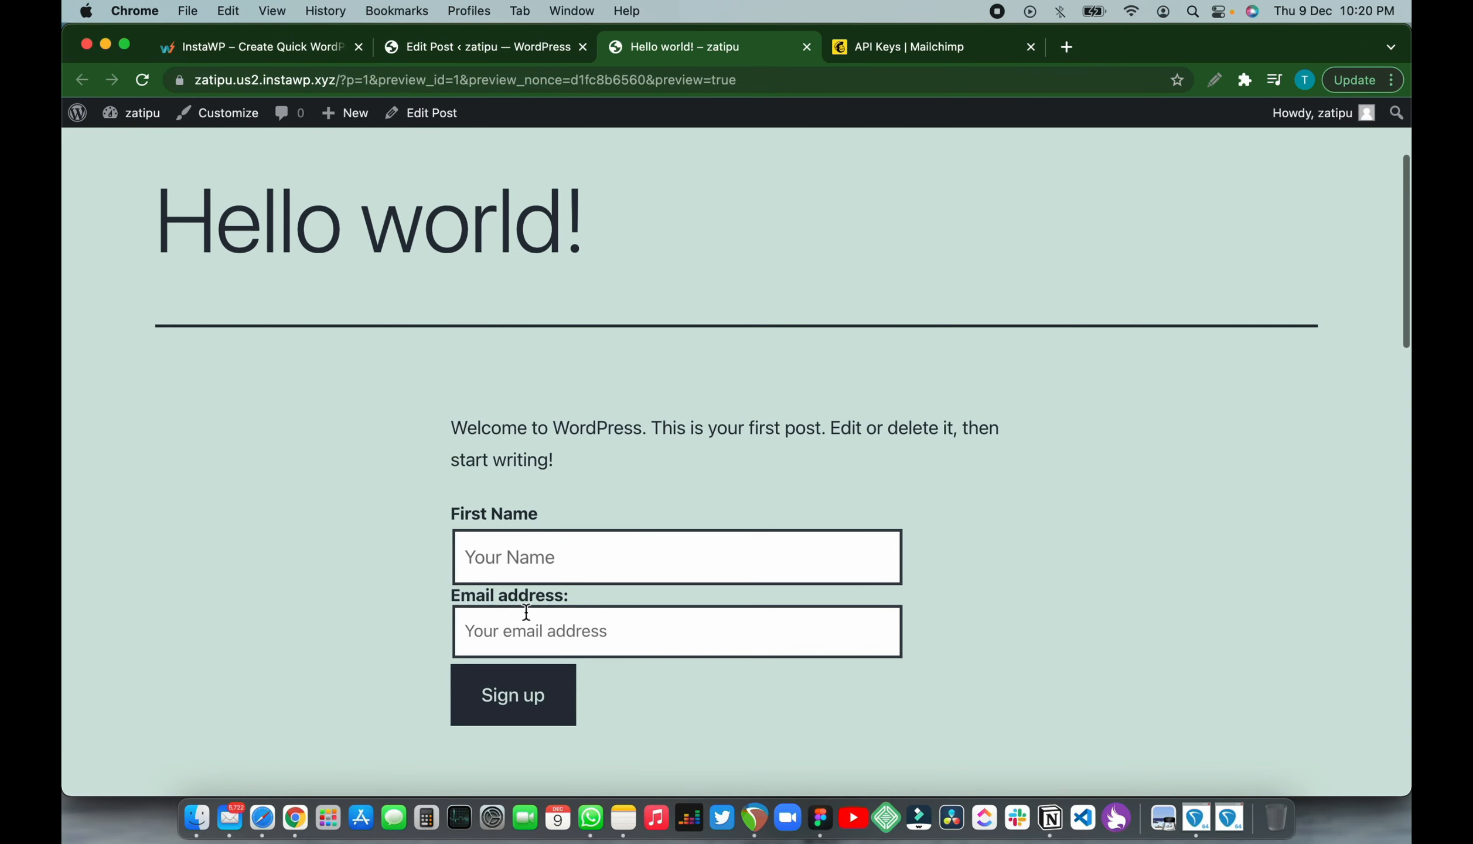
pyautogui.click(577, 543)
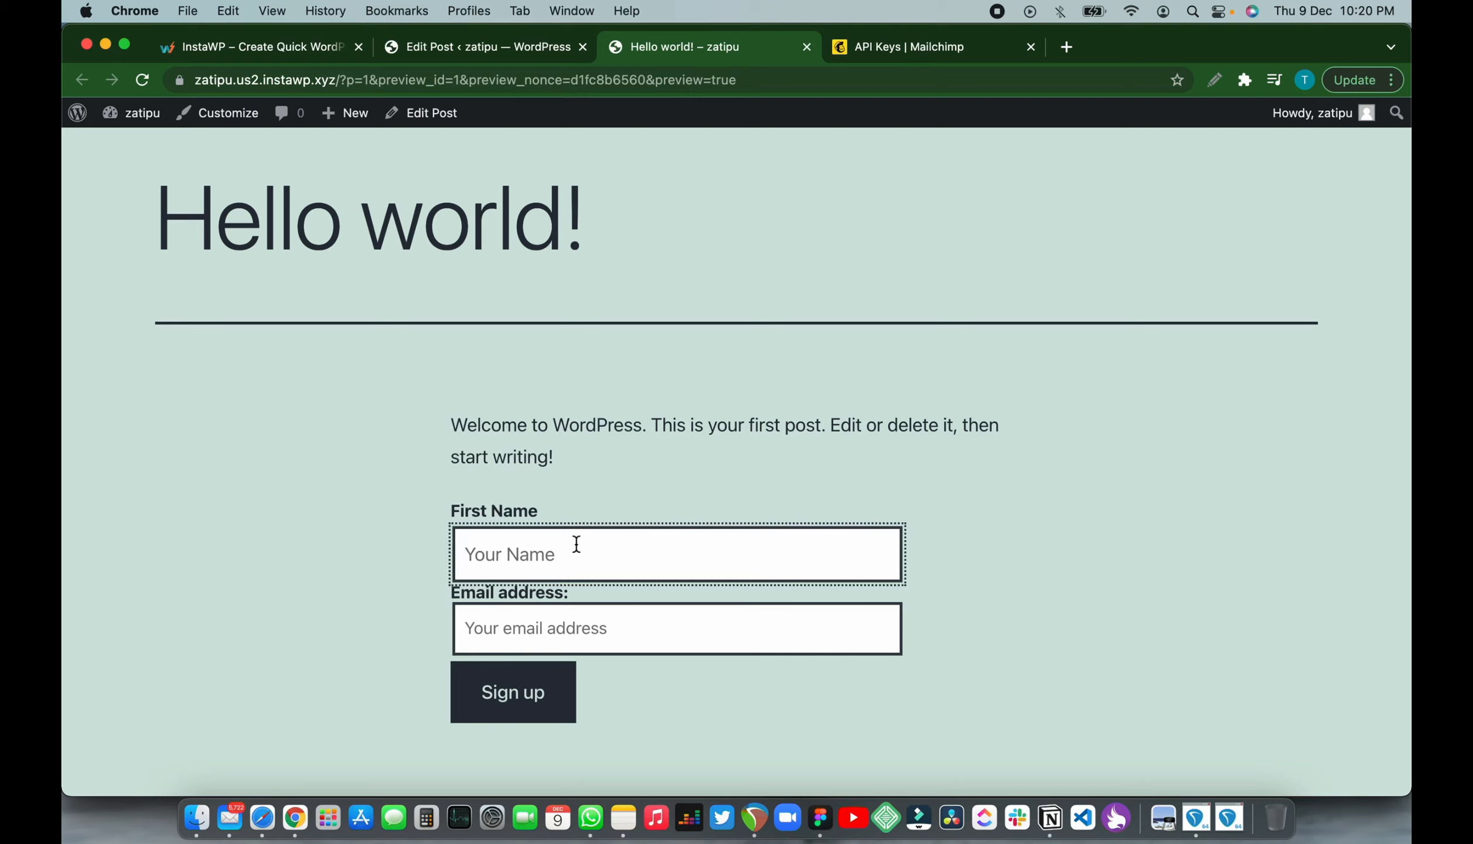
pyautogui.write('John Doe')
pyautogui.scroll(-1, 536, 598)
pyautogui.click(554, 579)
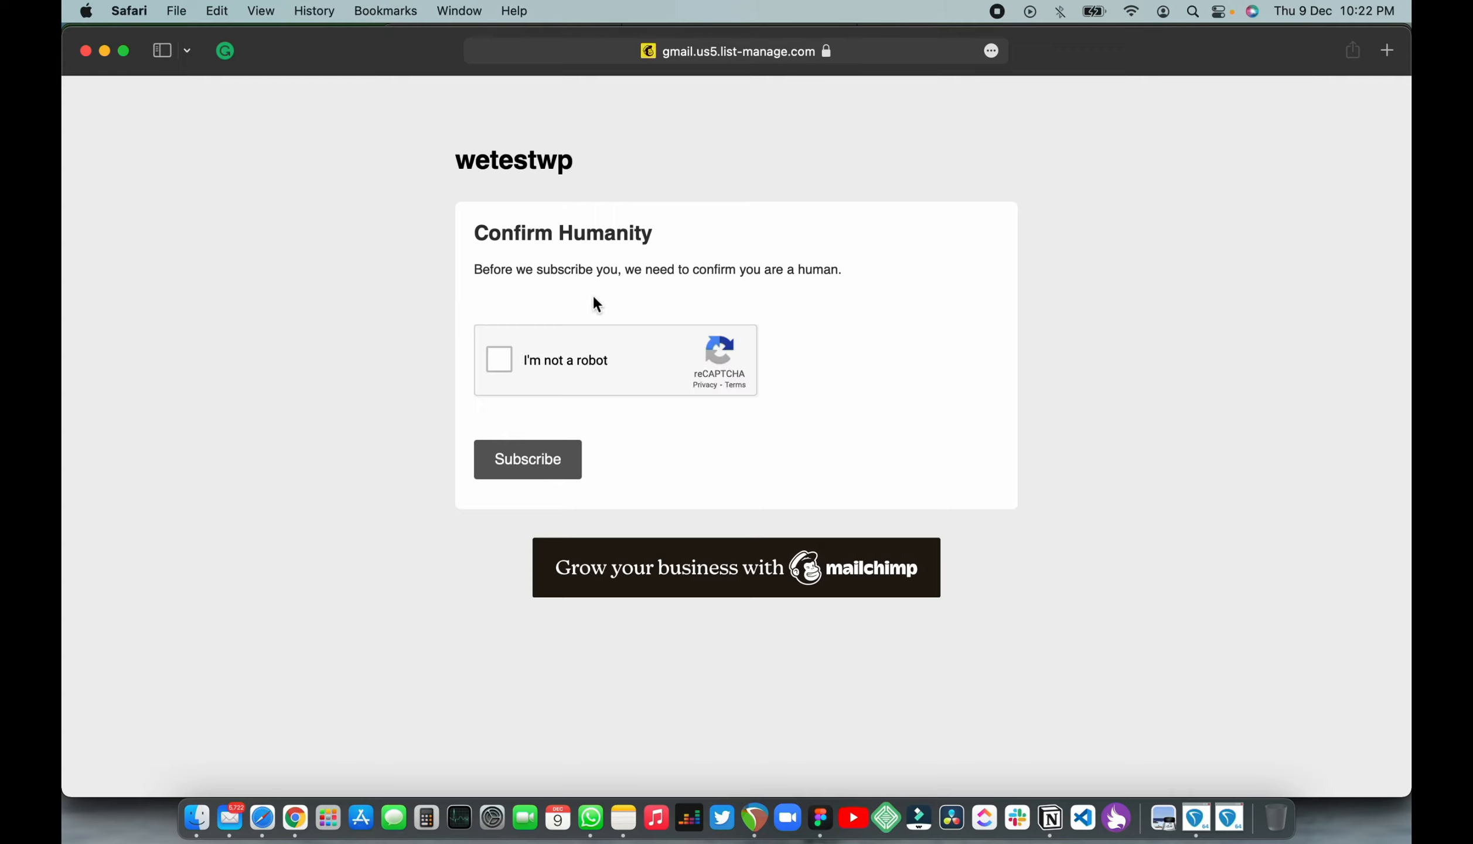
# - Complete the reCAPTCHA challenge by selecting all images with boats, and submit the subscription to wetestwp
pyautogui.click(502, 360)
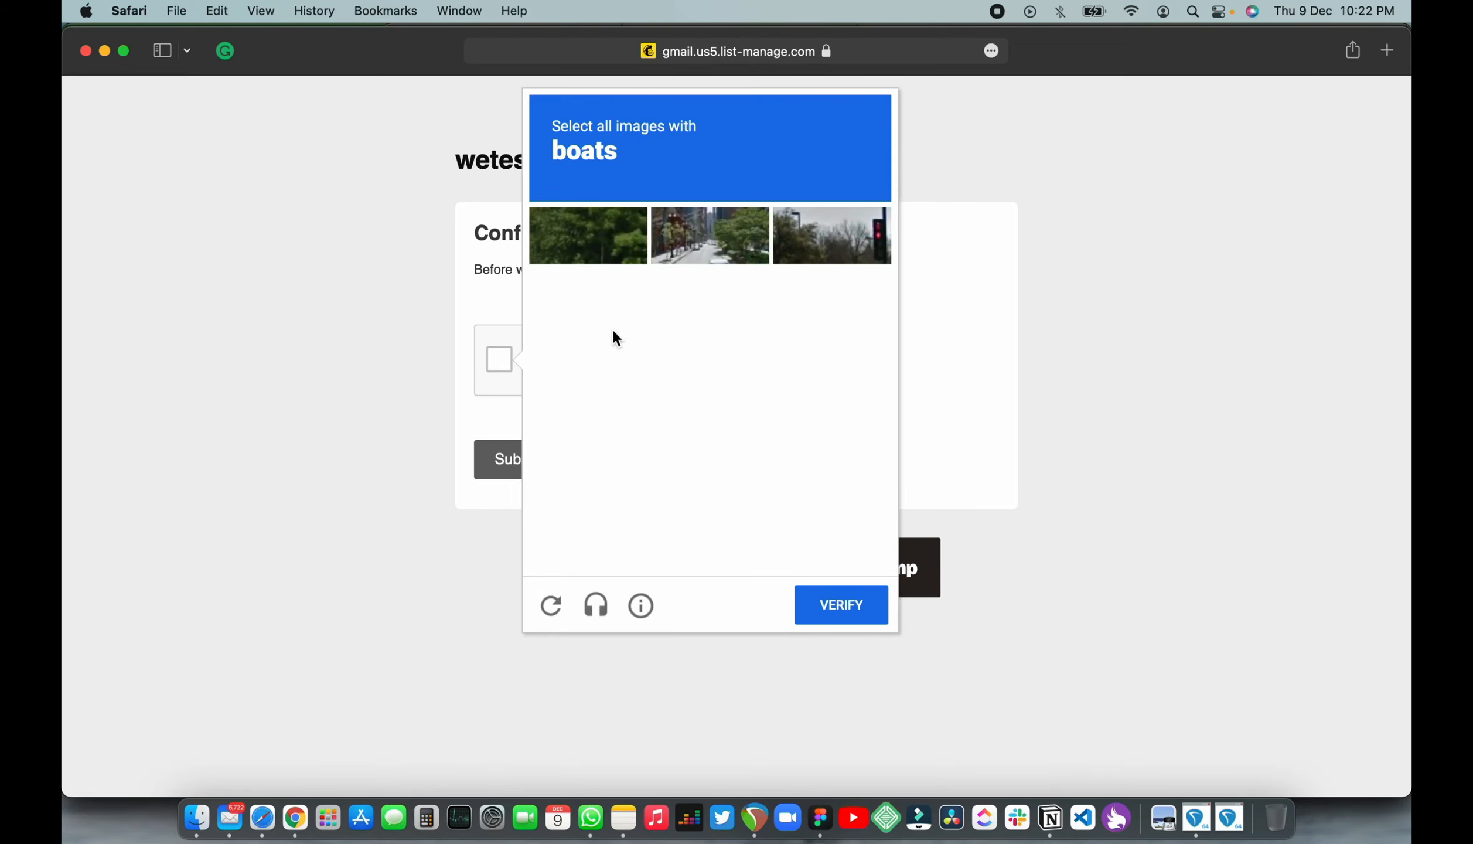
pyautogui.click(587, 297)
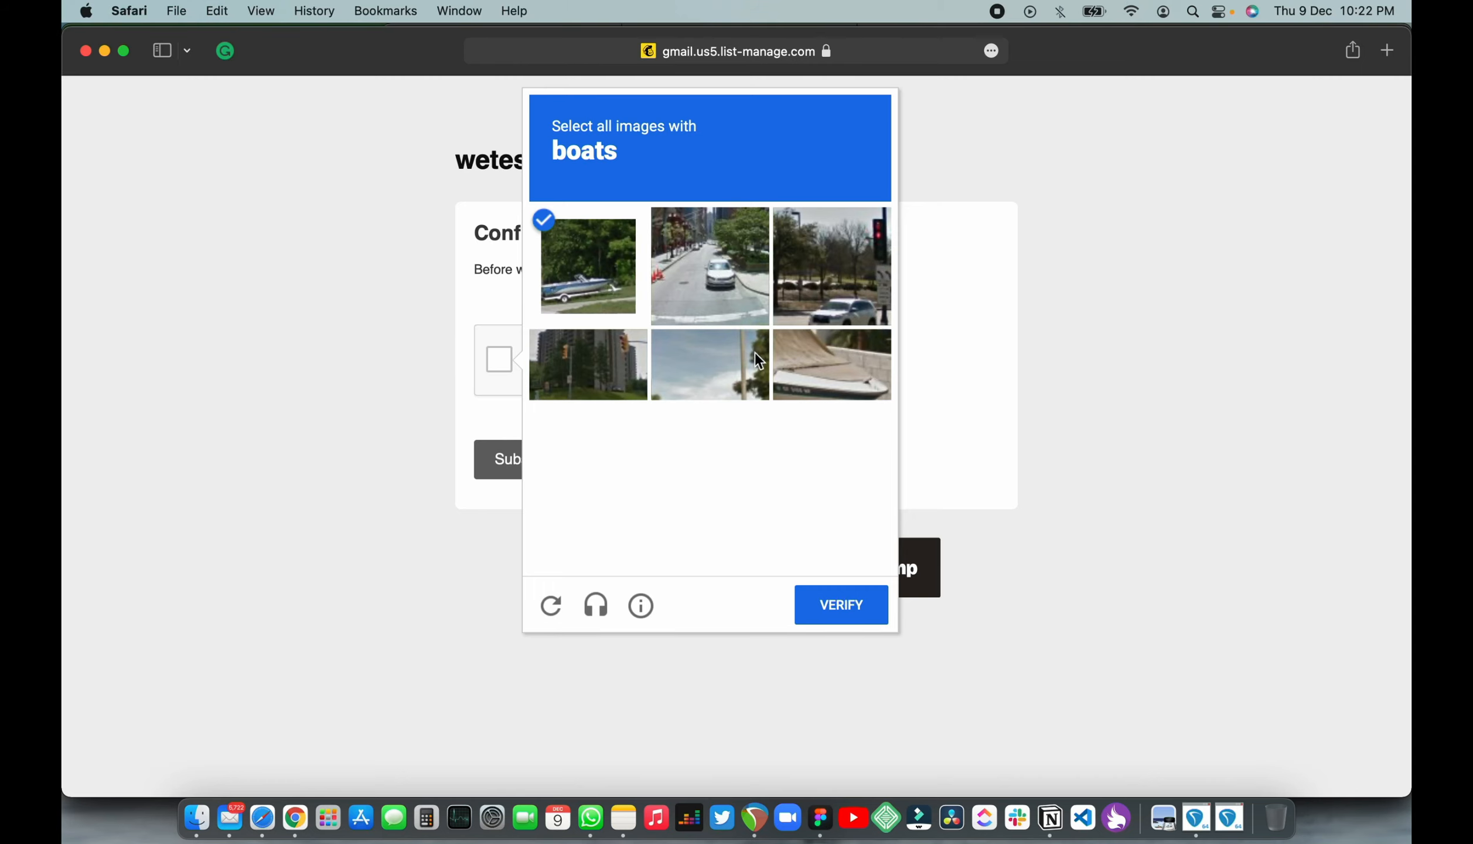
pyautogui.click(816, 368)
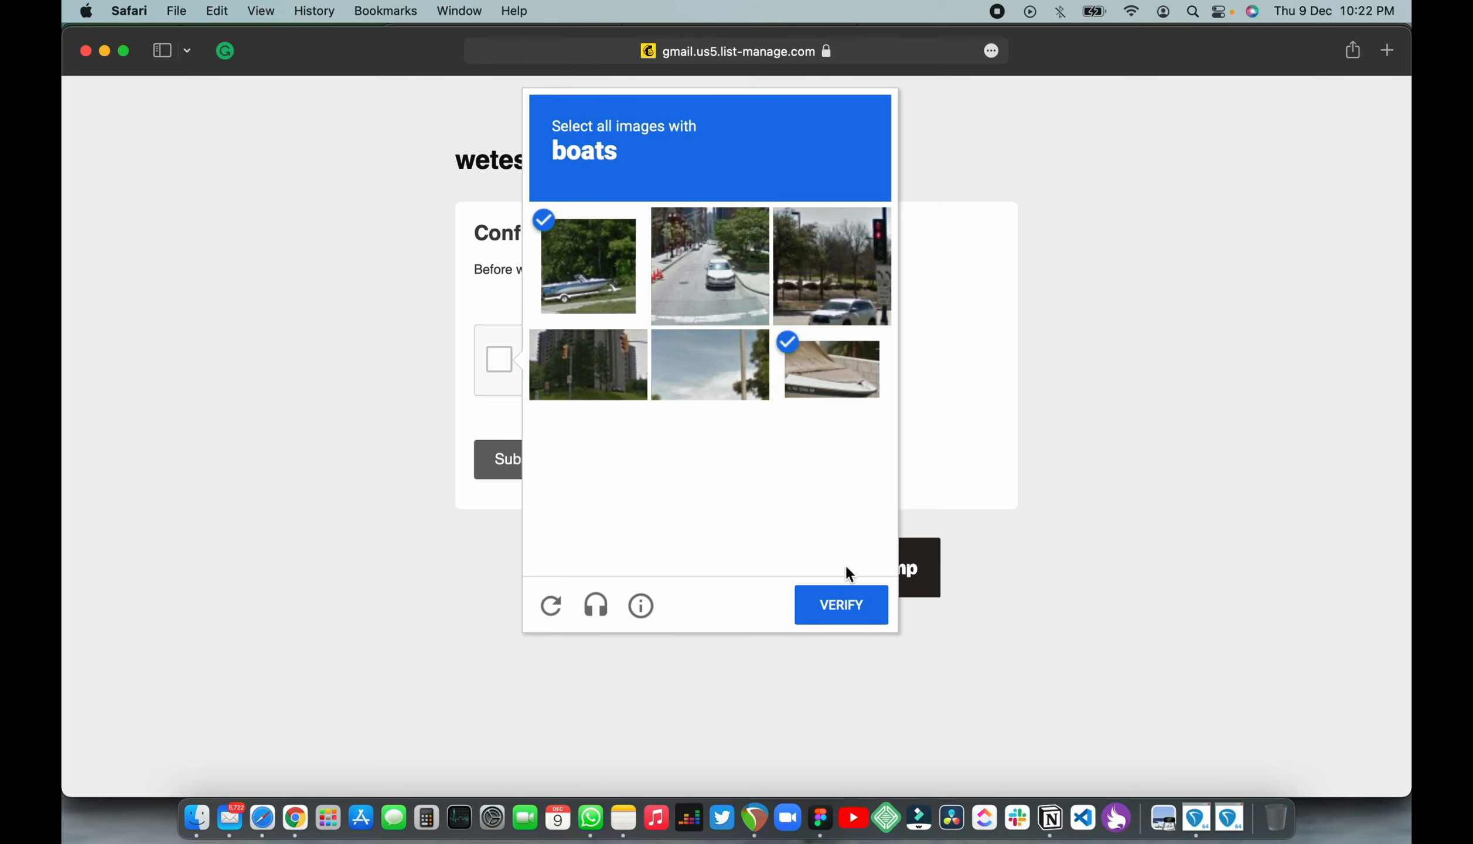
pyautogui.click(608, 533)
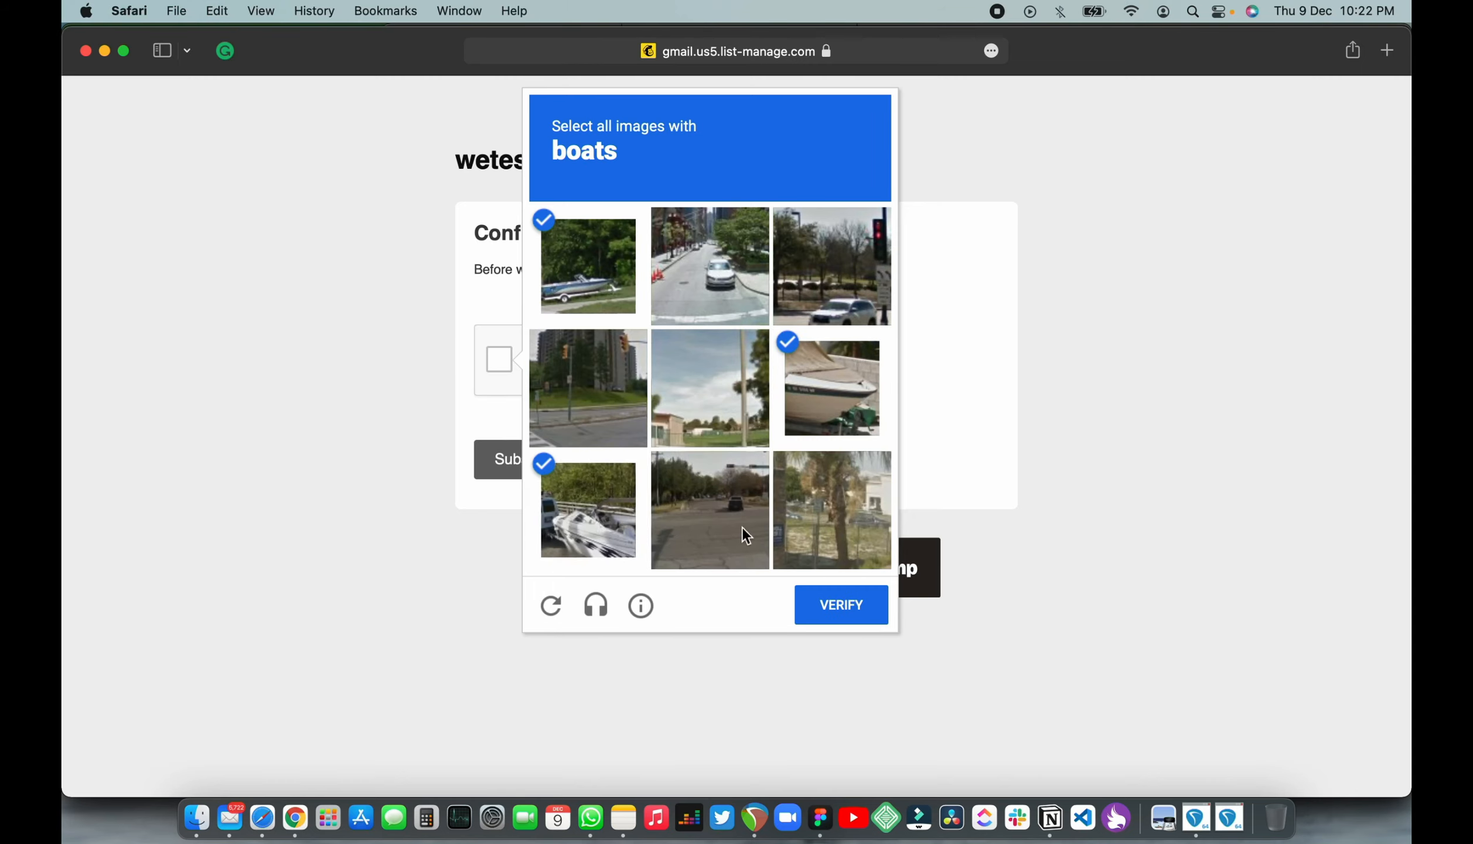
pyautogui.click(812, 607)
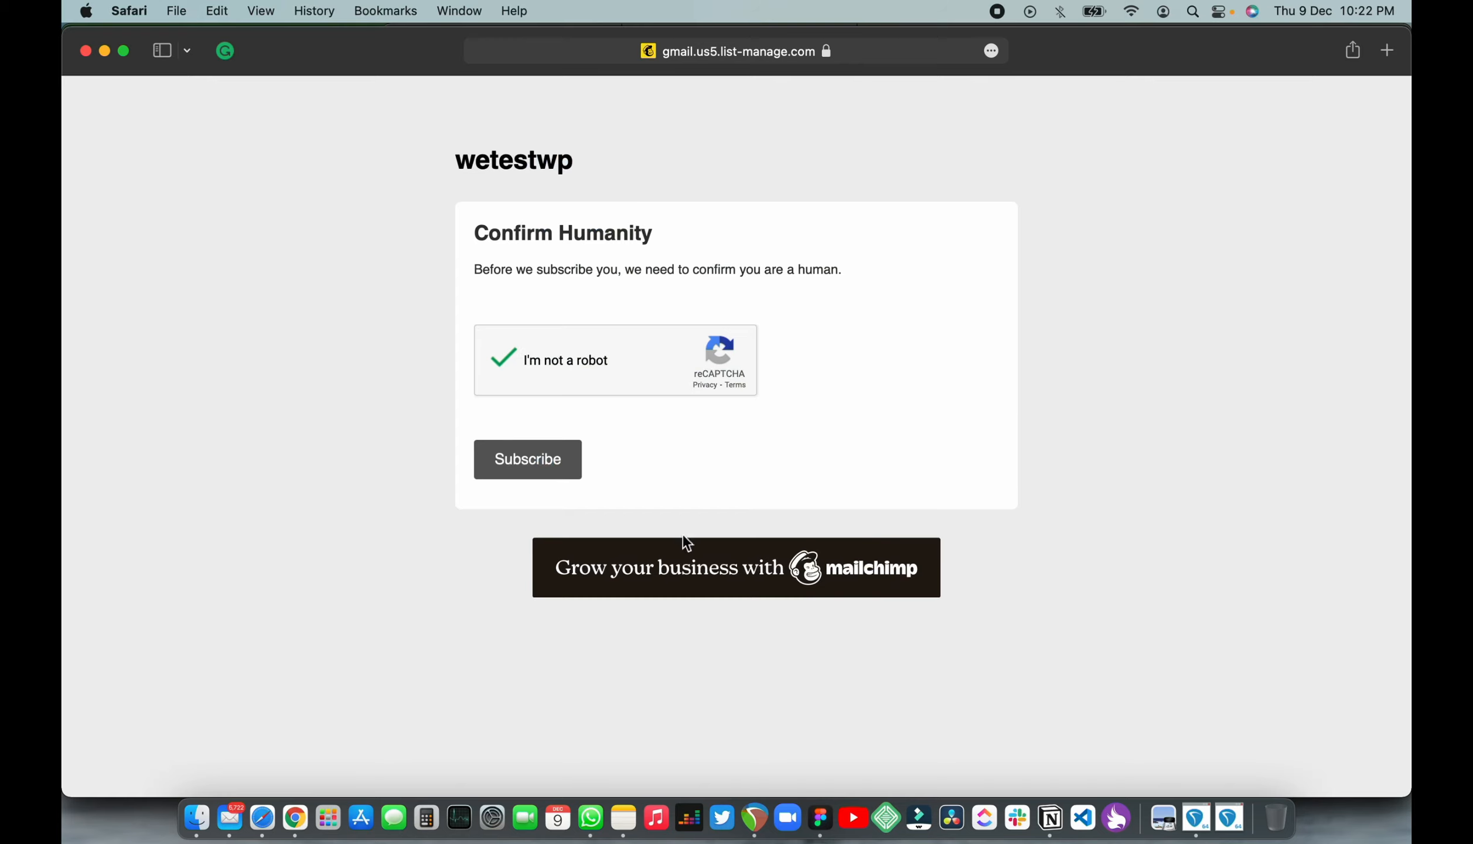
pyautogui.click(557, 460)
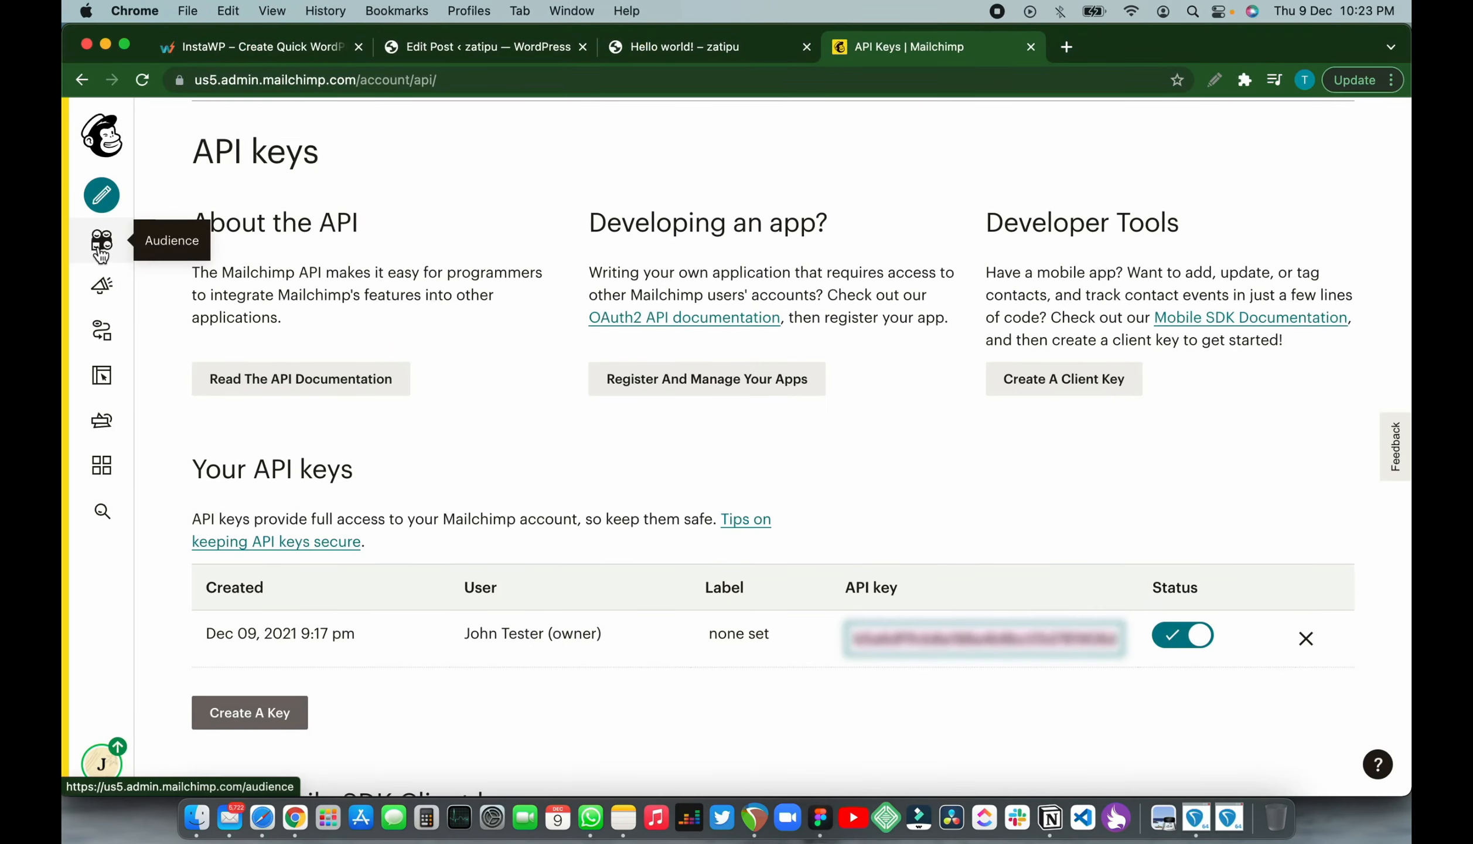
# - Open all contacts of the wetestwp audience in Mailchimp and check the list for the newly subscribed contact
pyautogui.click(101, 253)
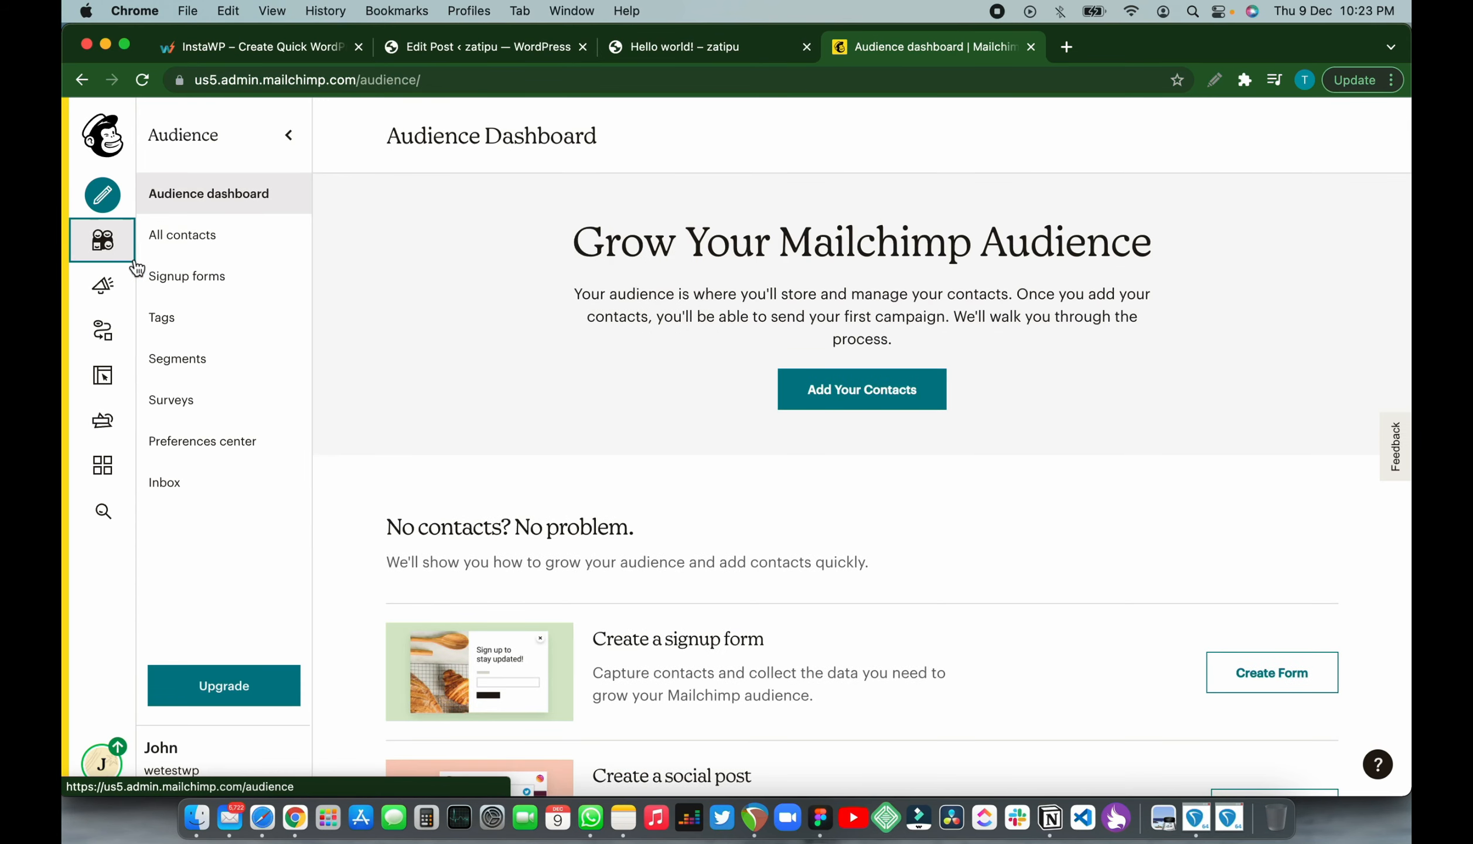
pyautogui.click(178, 235)
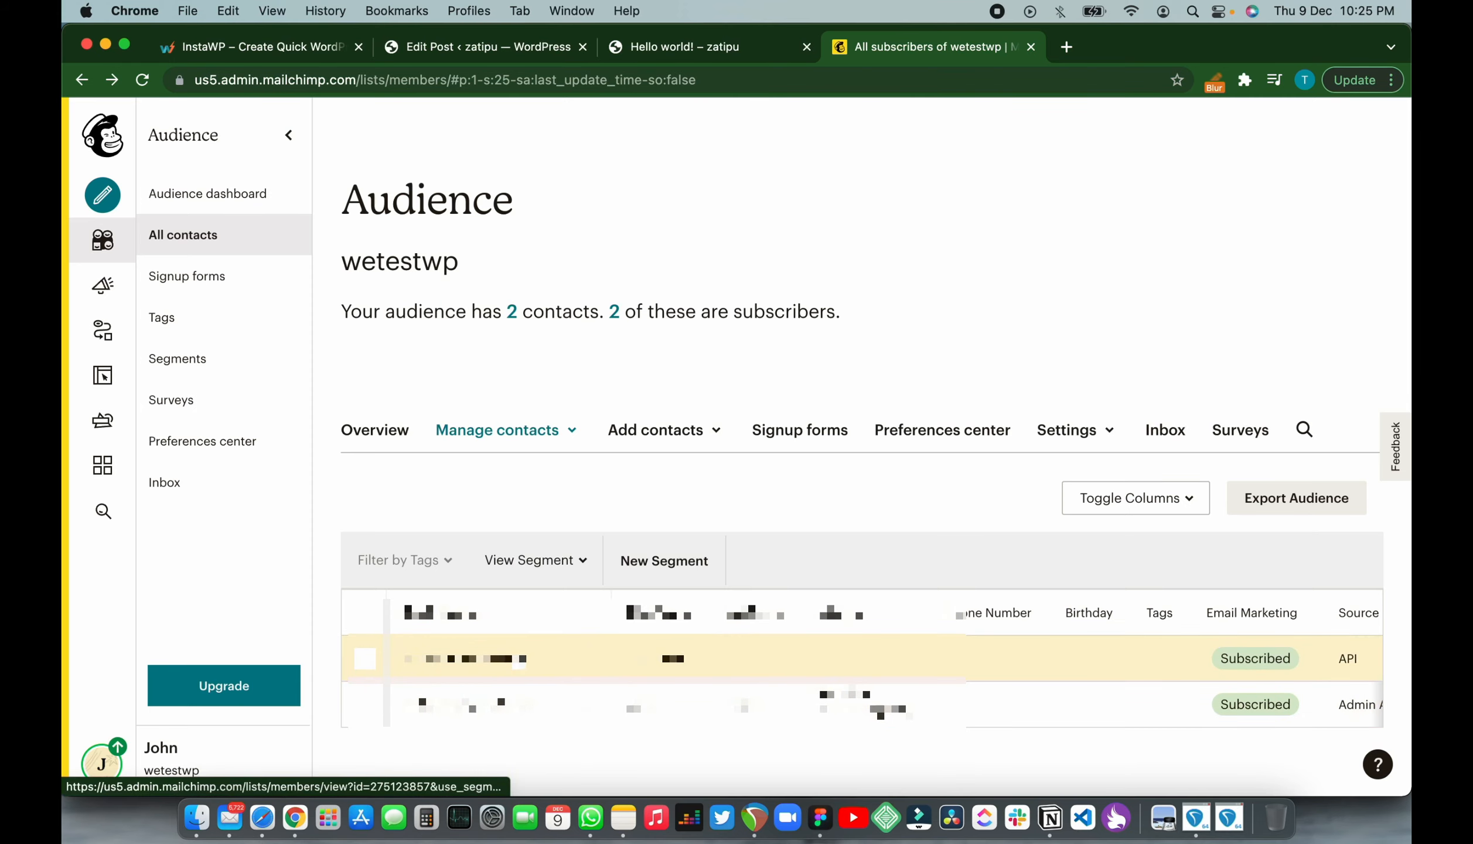
pyautogui.scroll(-1, 534, 665)
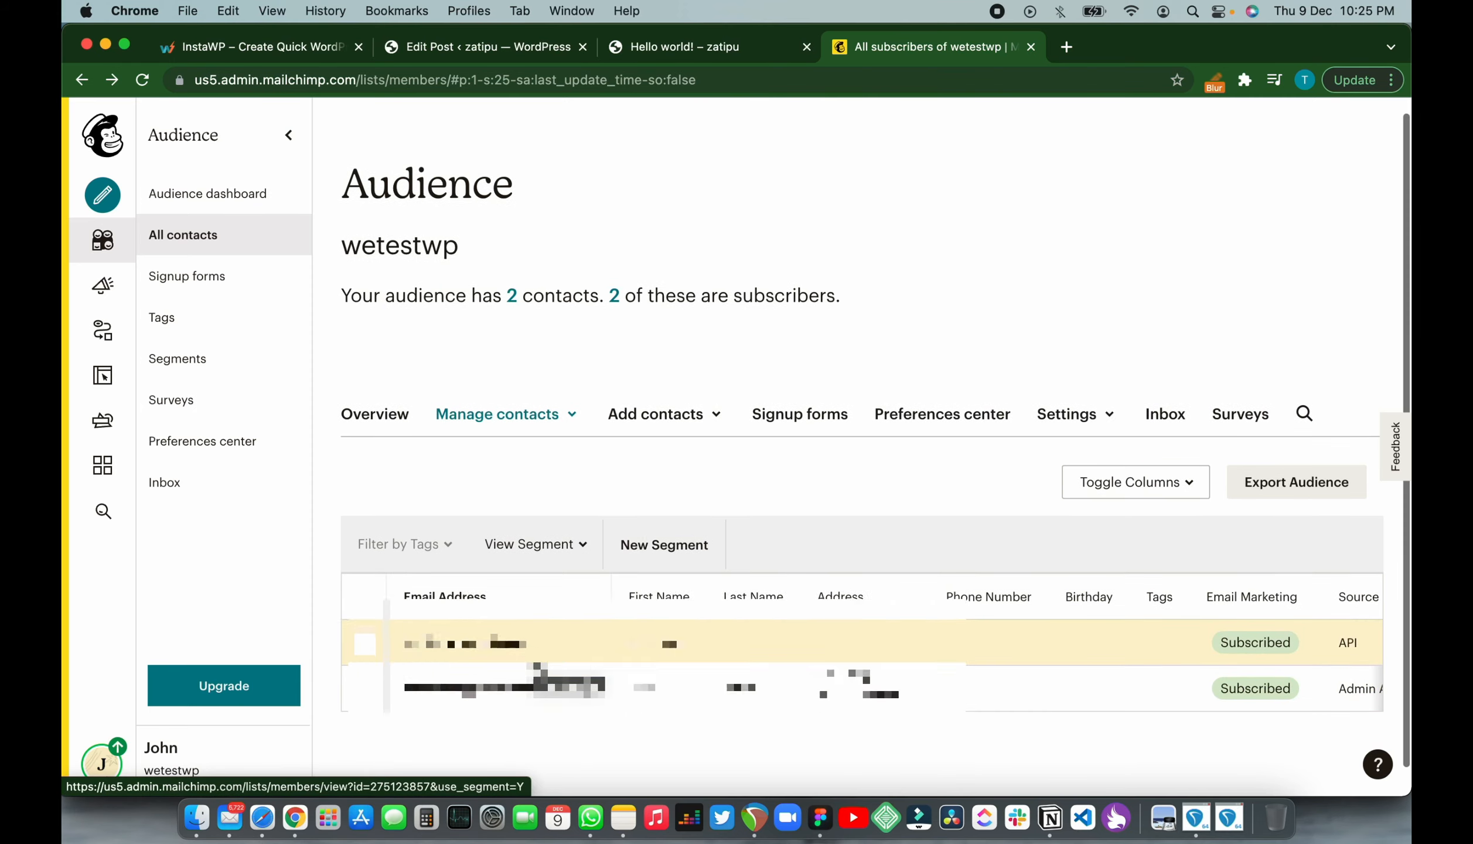
pyautogui.scroll(1, 542, 671)
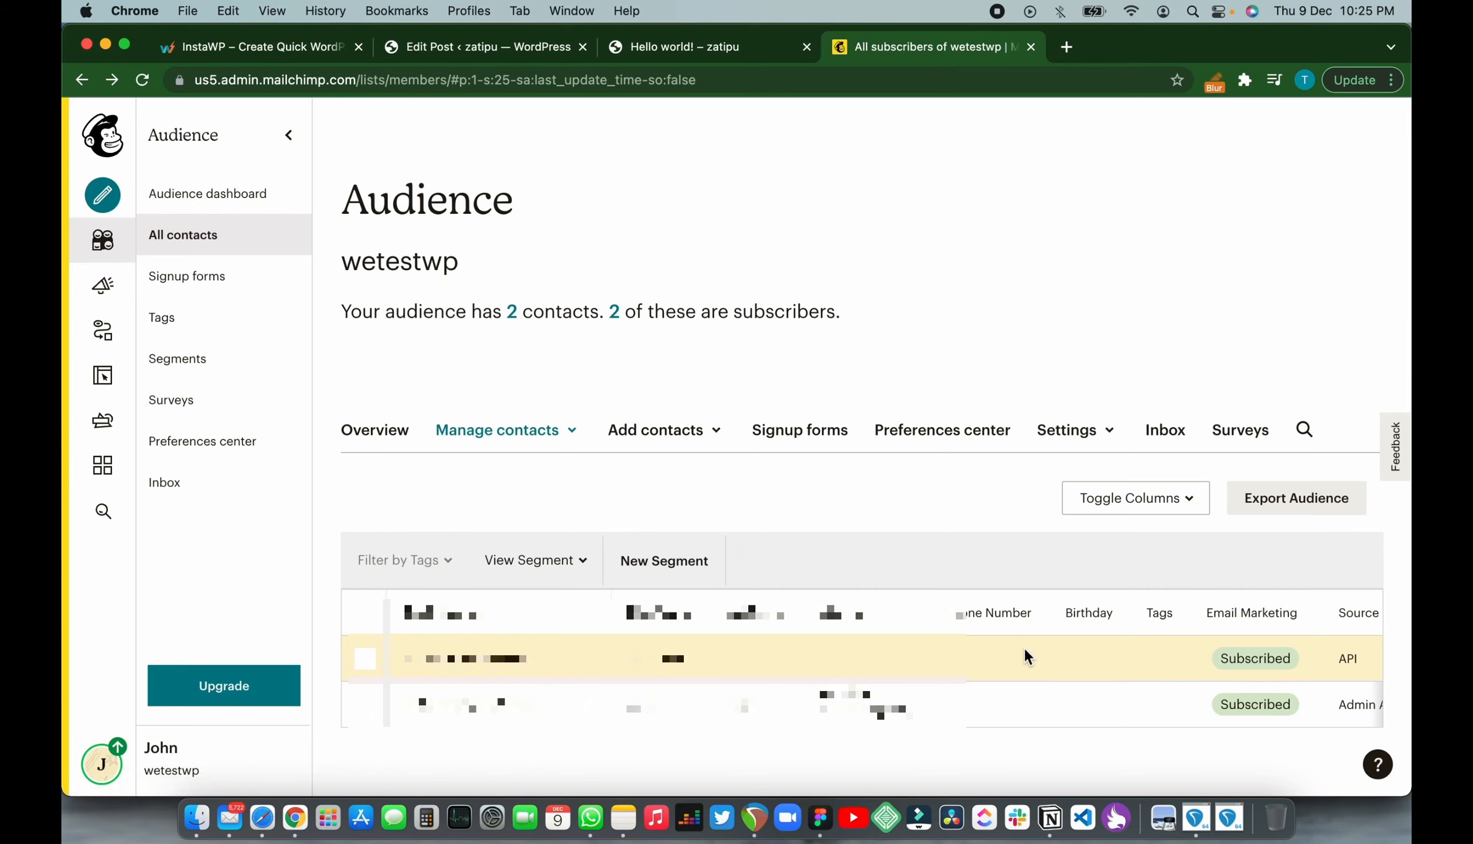